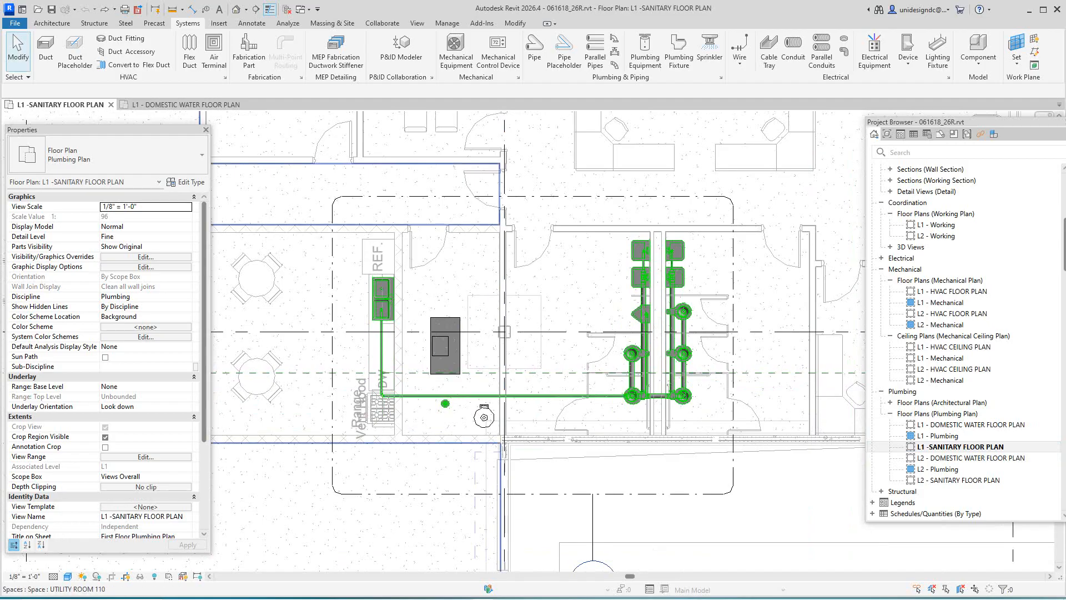
Connect the round floor drain in the utility room into the horizontal sanitary pipe above it
scroll(434, 427, up, 3)
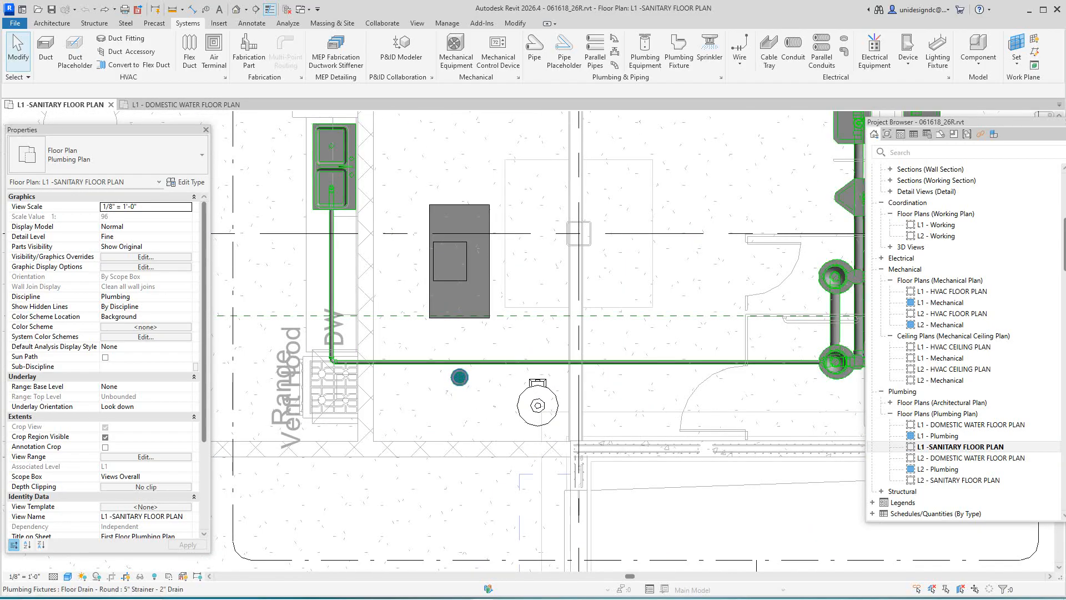
middle_drag(459, 377, 441, 410)
scroll(450, 396, down, 1)
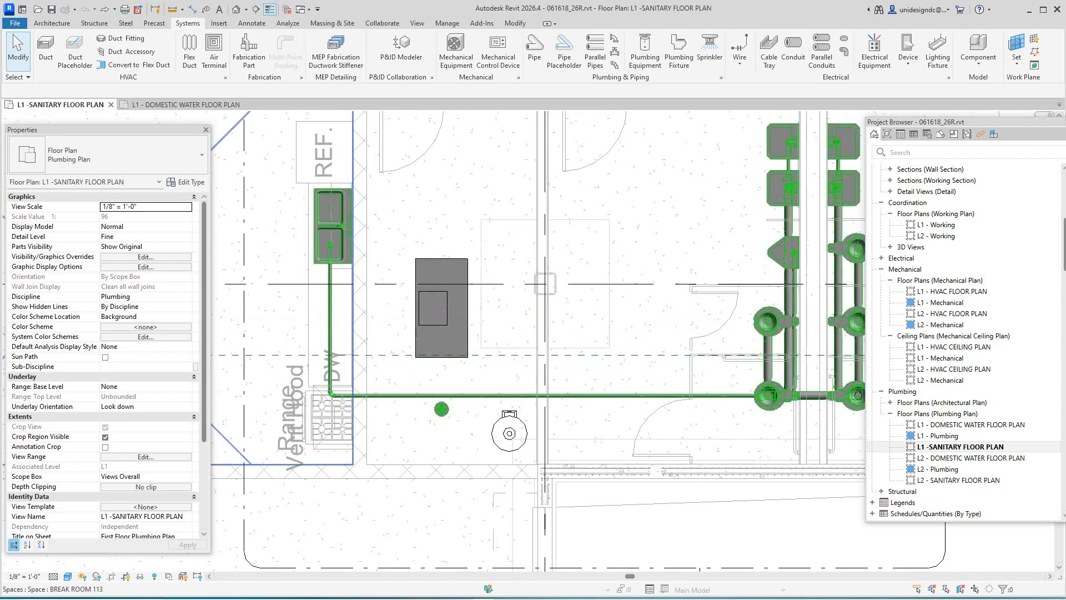
click(442, 409)
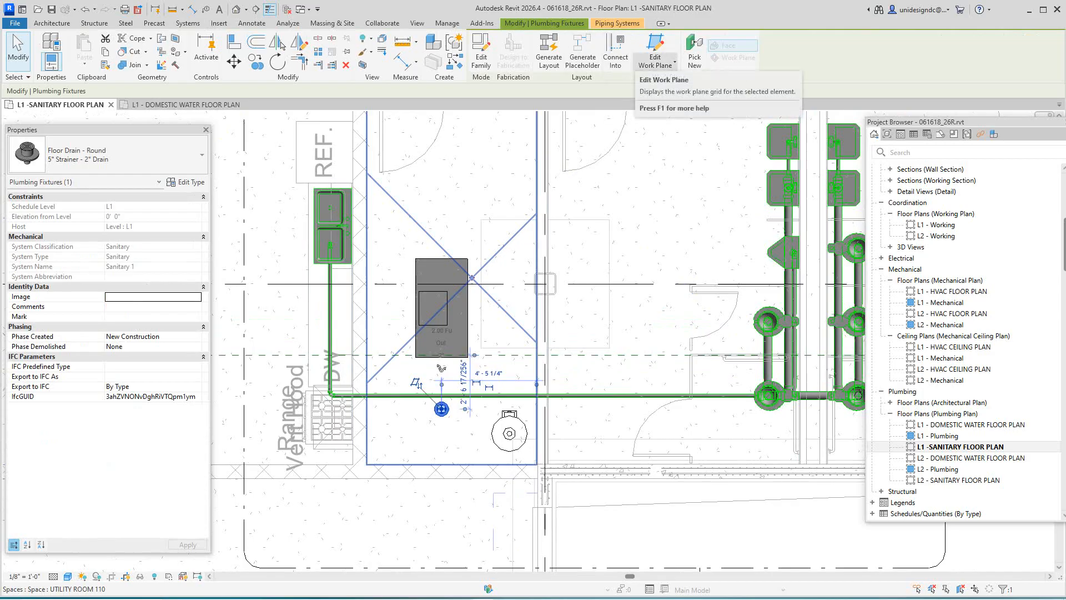
click(615, 56)
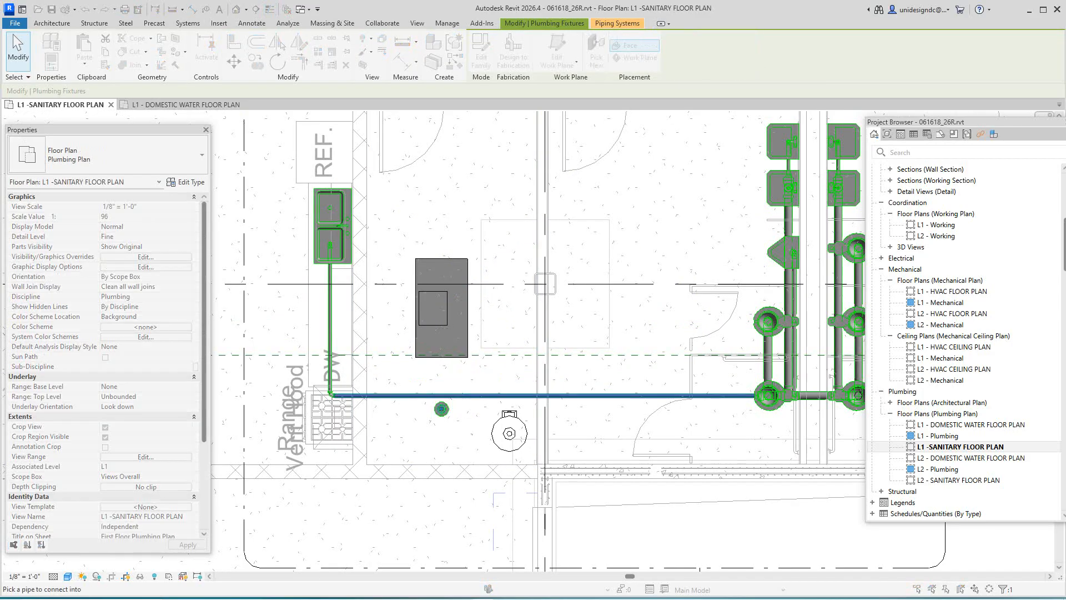
click(464, 395)
scroll(464, 430, down, 4)
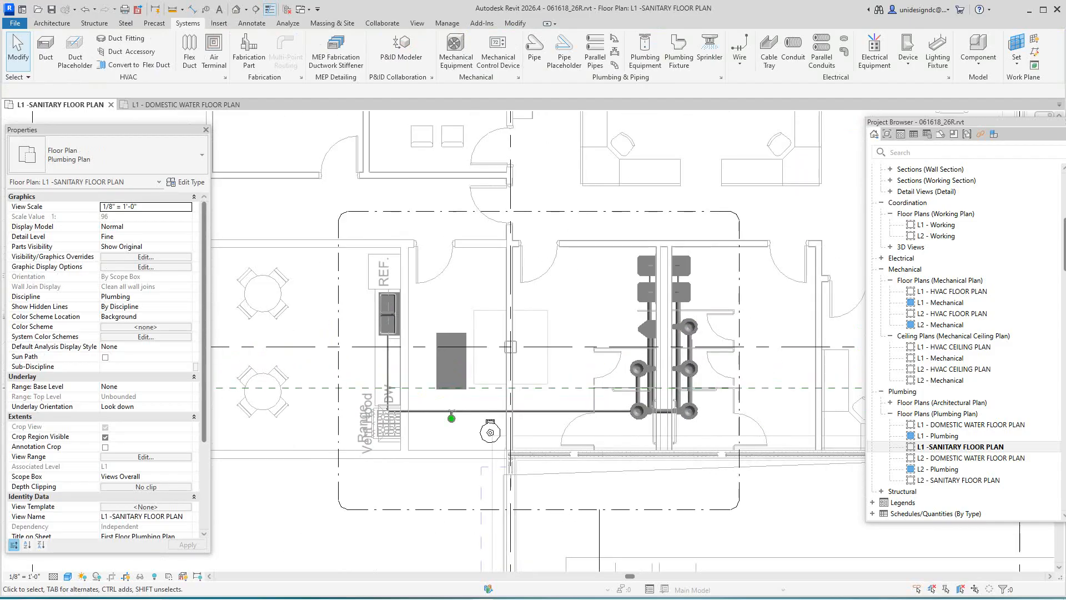
Hide the Furniture, Furniture Systems and Generic Models categories in the L1 sanitary floor plan
middle_drag(464, 429, 468, 472)
scroll(465, 470, down, 2)
key(v)
key(g)
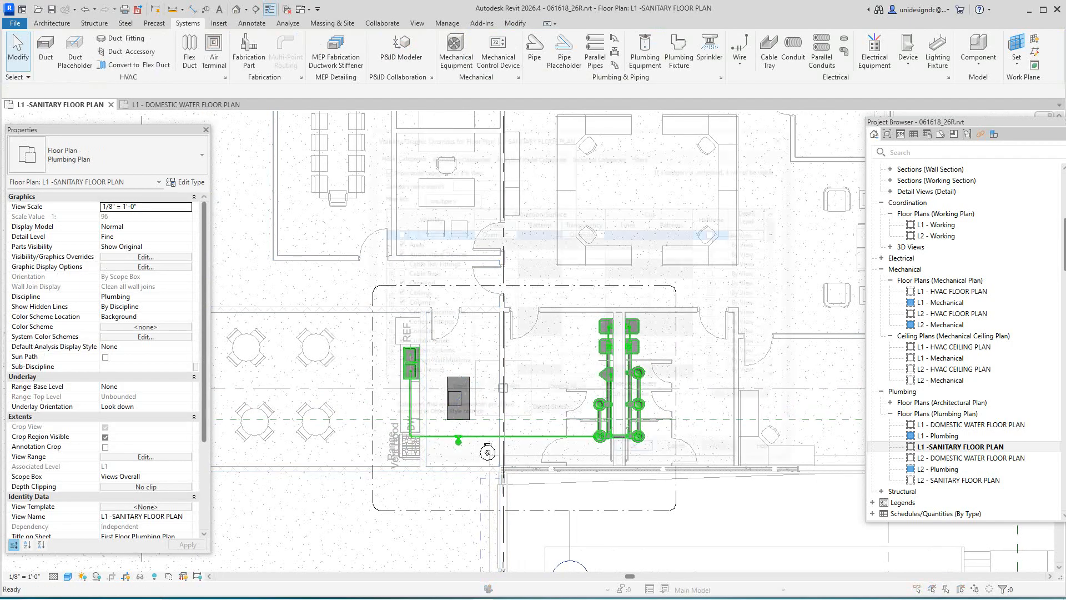
scroll(575, 305, down, 6)
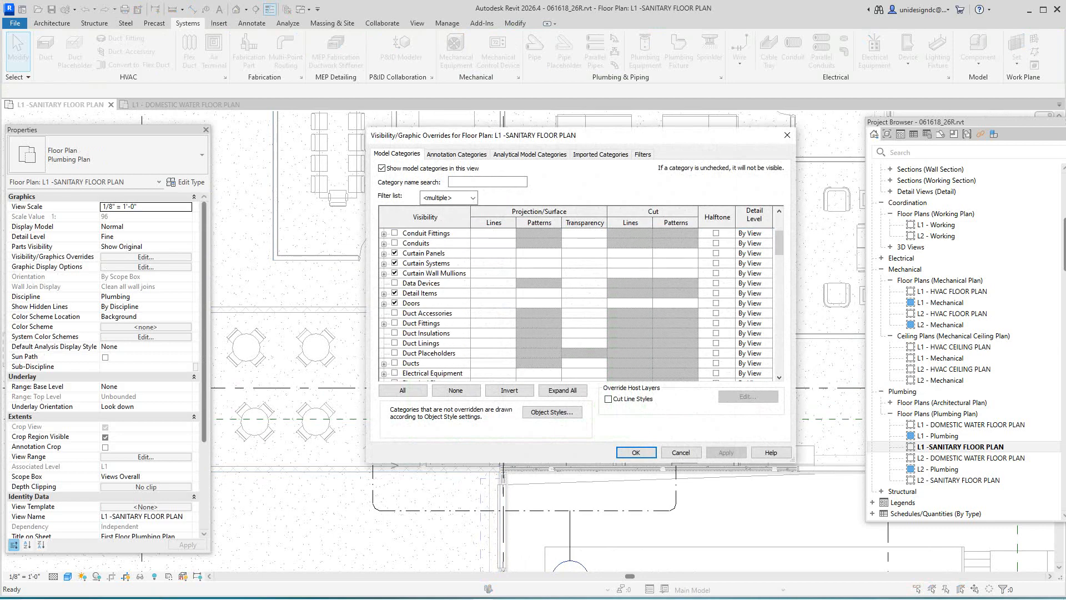
scroll(575, 305, down, 2)
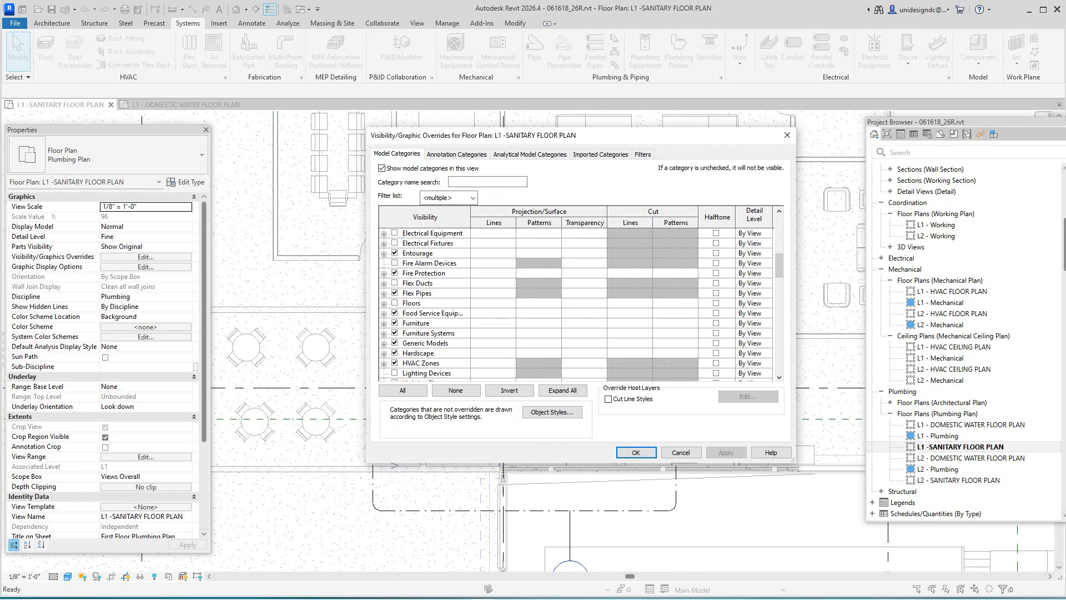
click(395, 323)
click(395, 333)
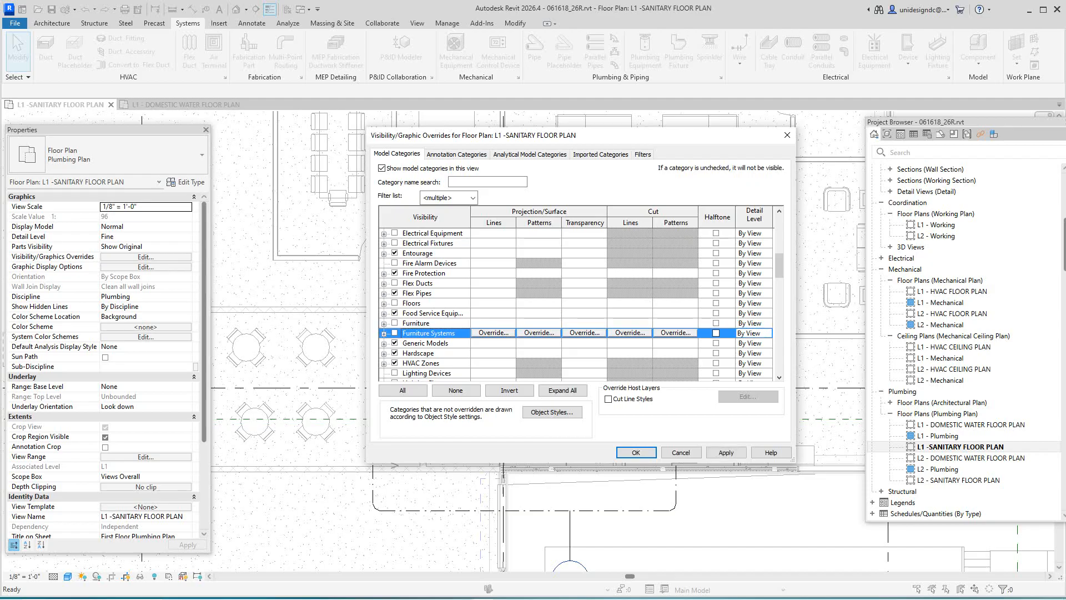
click(395, 343)
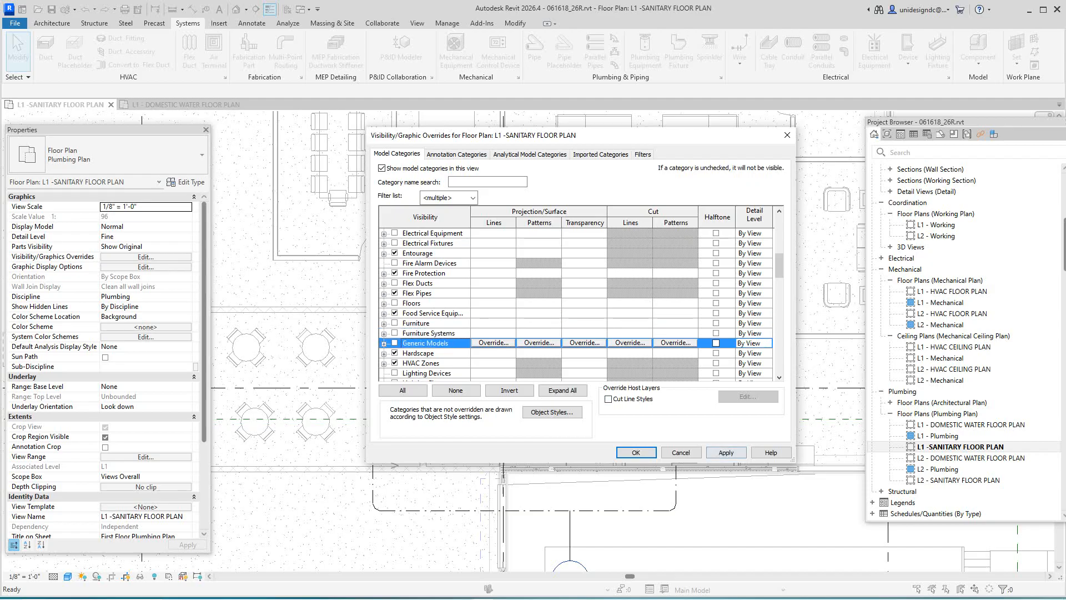
click(725, 452)
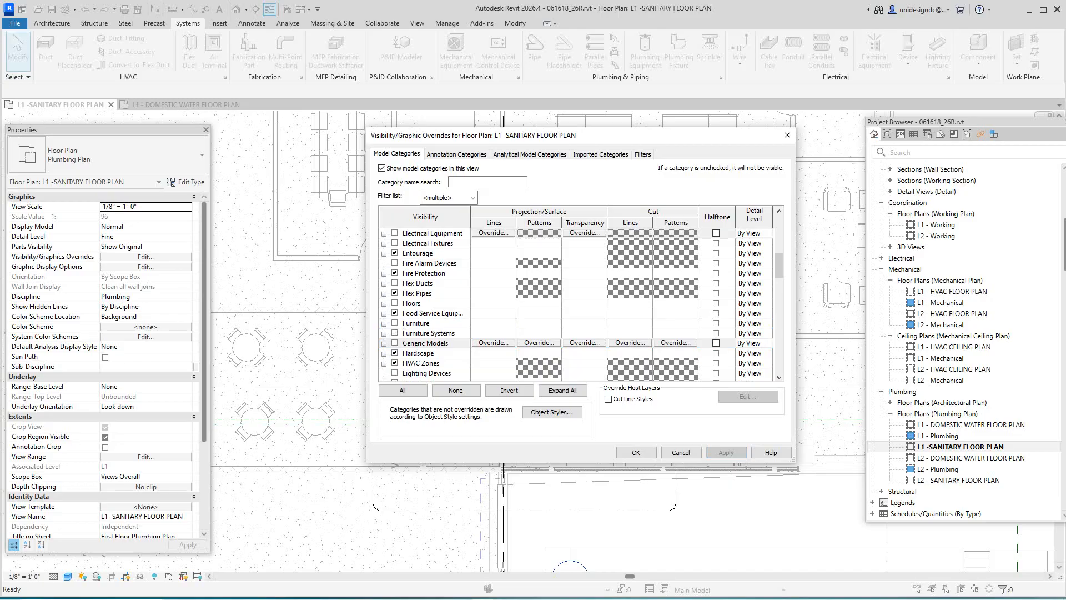
click(636, 453)
scroll(496, 450, down, 4)
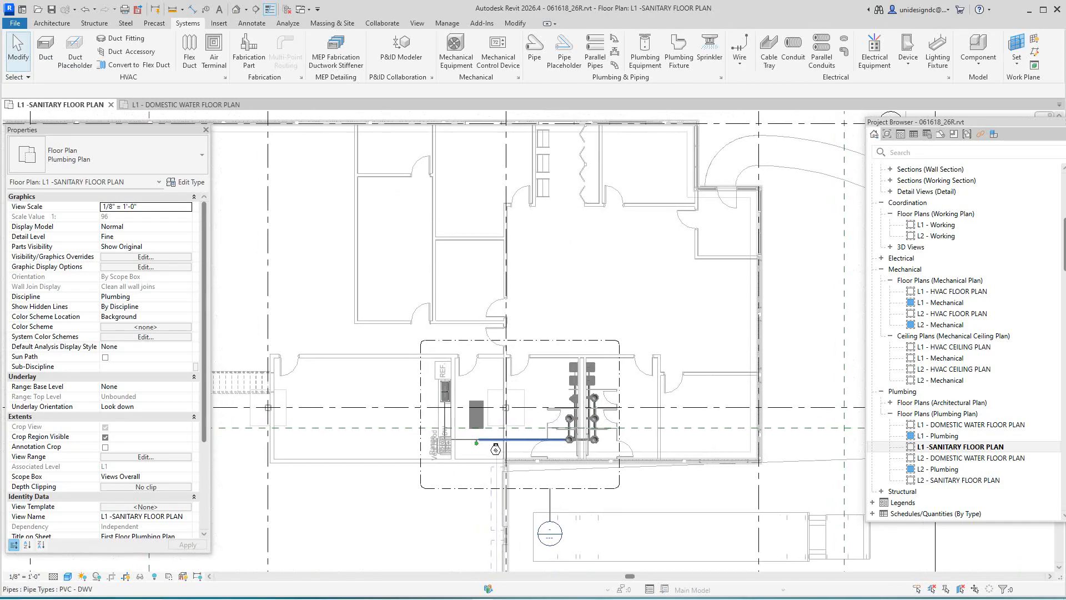
Draw a vertical building section just left of the kitchen sink, looking toward the floor drain and extending below the building
scroll(496, 450, up, 3)
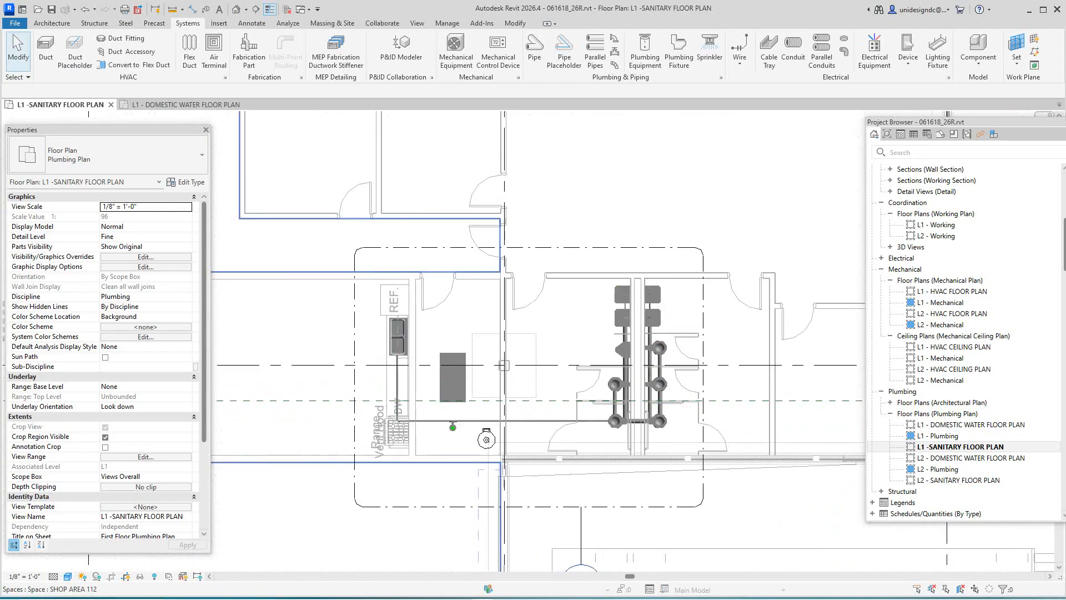
scroll(444, 449, up, 2)
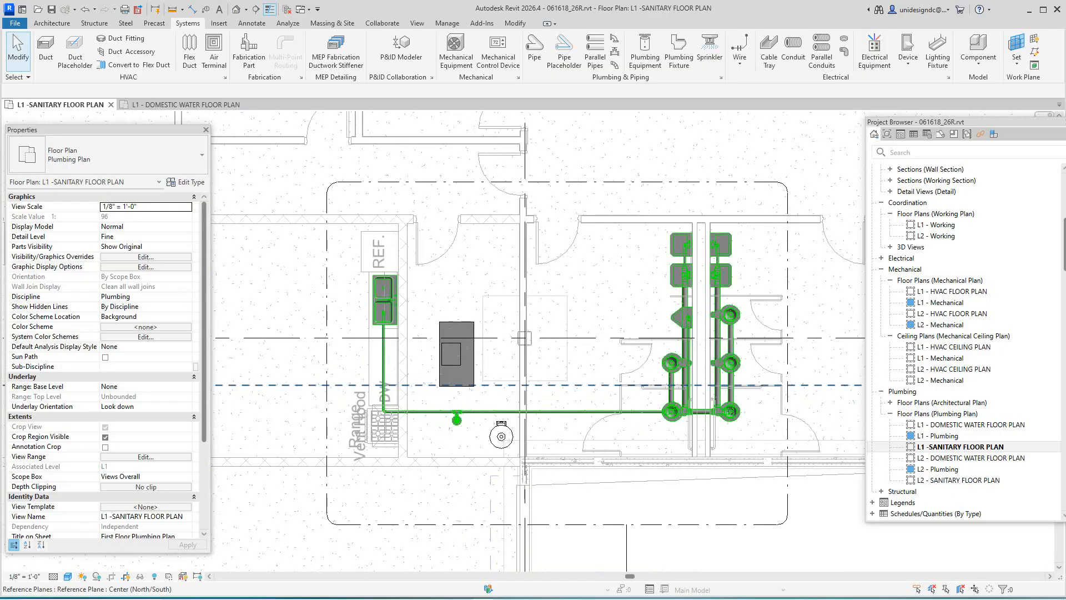
scroll(385, 388, down, 1)
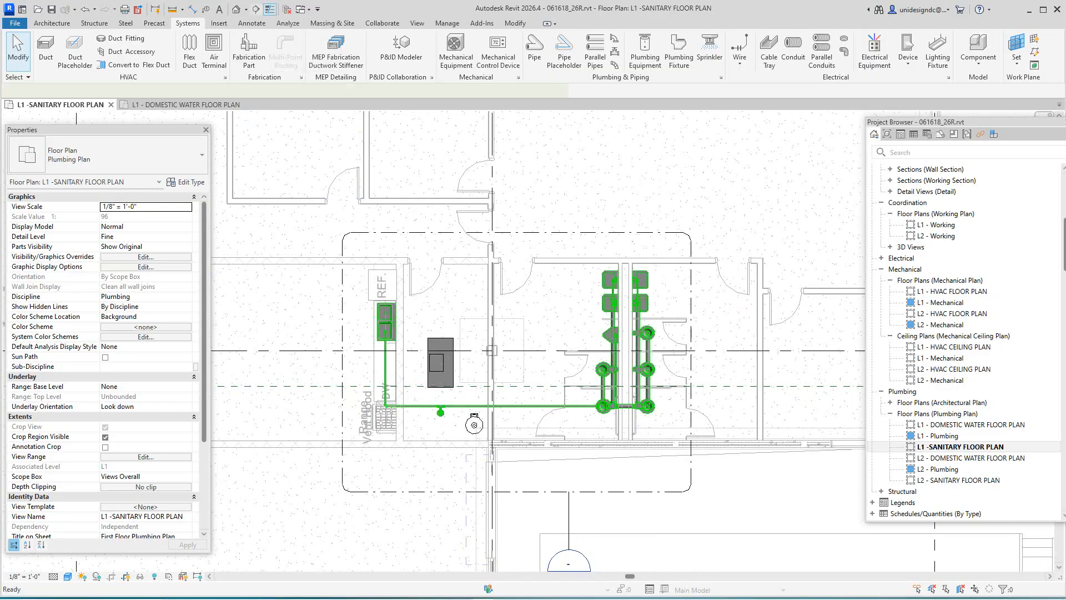
click(256, 9)
click(334, 351)
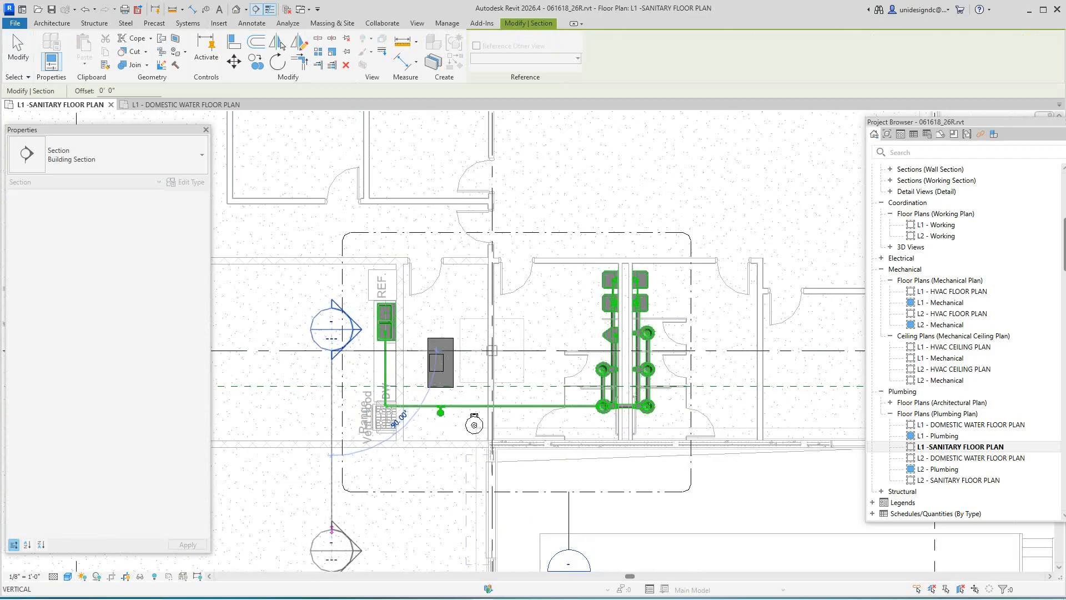
click(331, 527)
scroll(608, 565, down, 2)
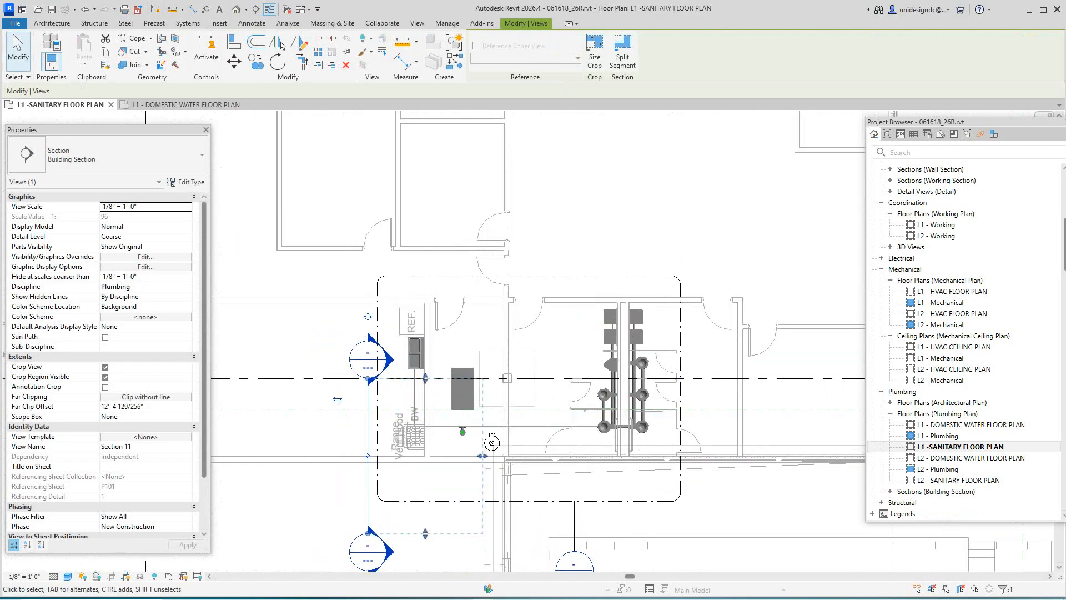
scroll(608, 485, down, 1)
key(Escape)
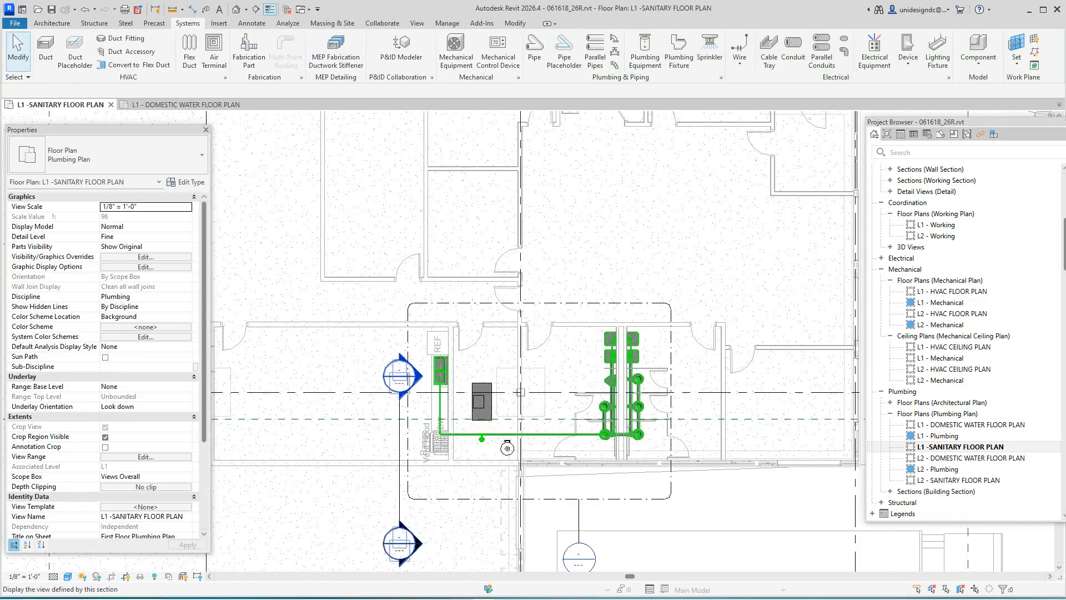
Open the new building section view and set its detail level to Fine and its visual style to Shaded
double_click(400, 377)
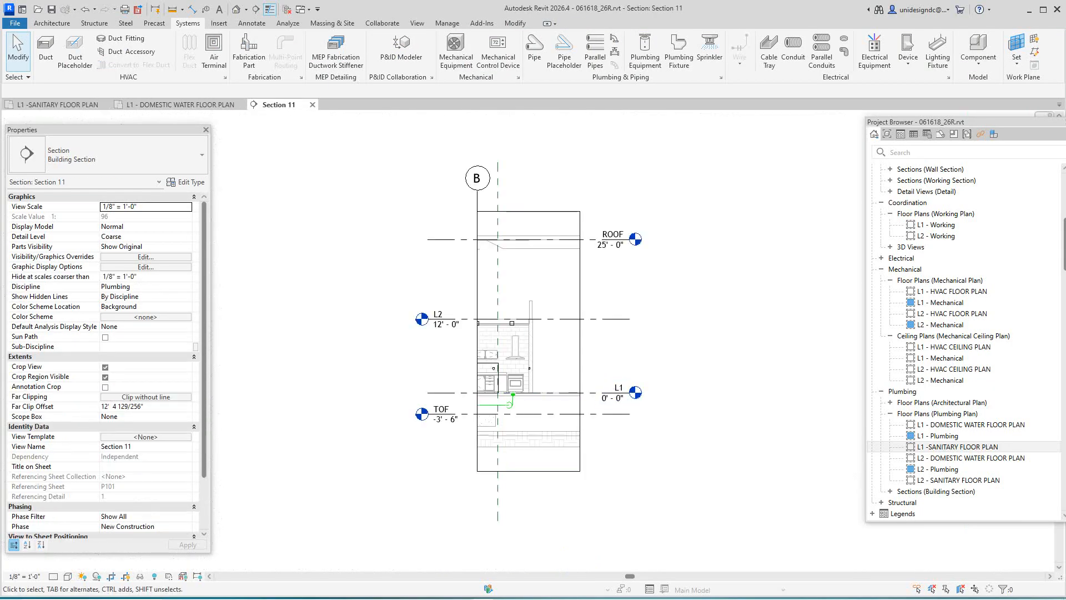
click(68, 576)
click(70, 564)
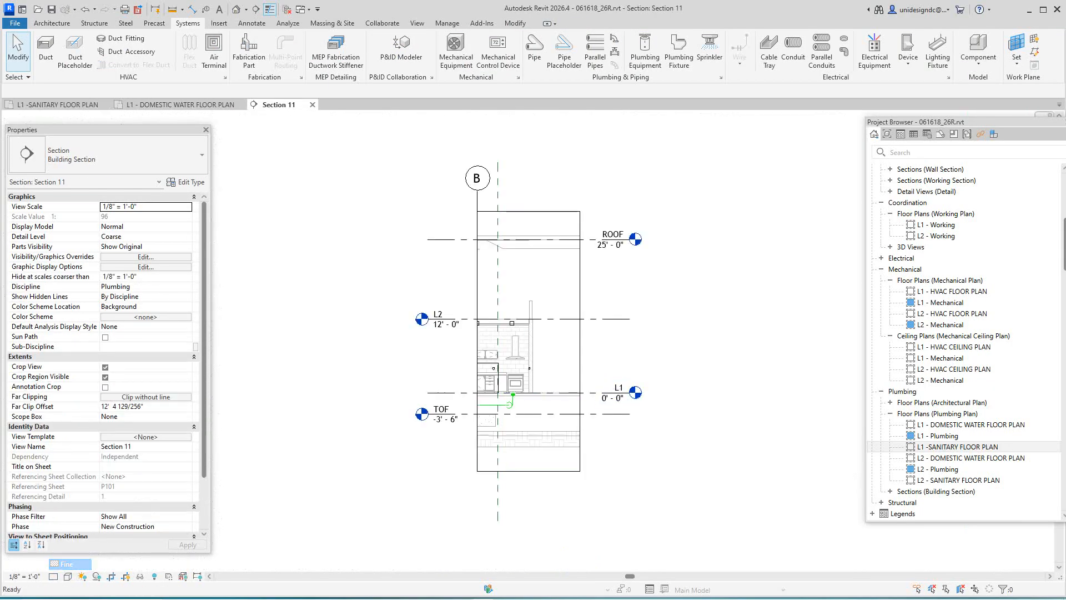
click(68, 576)
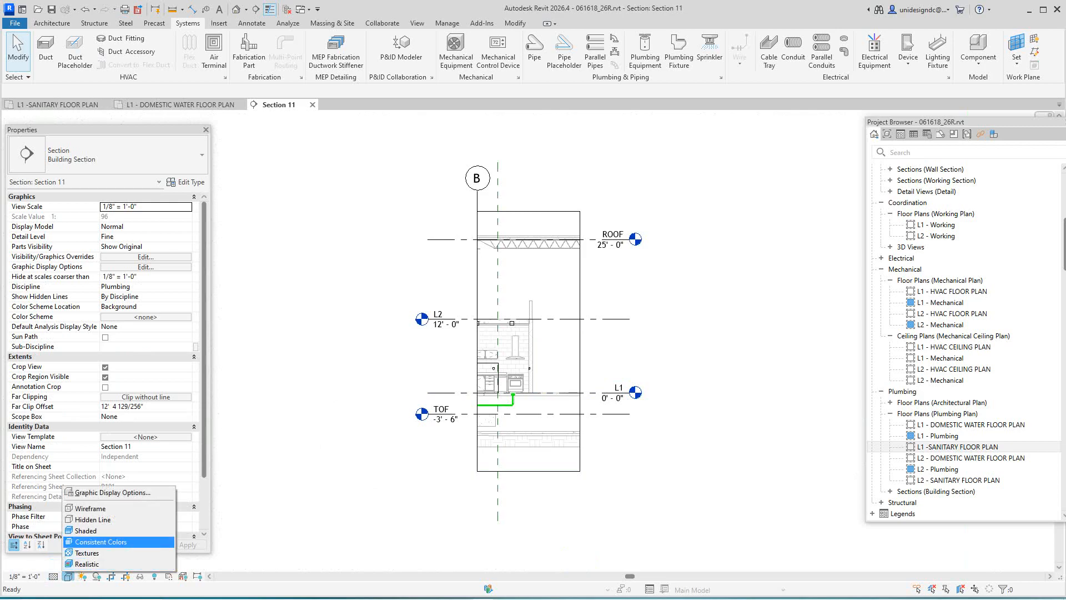
click(87, 530)
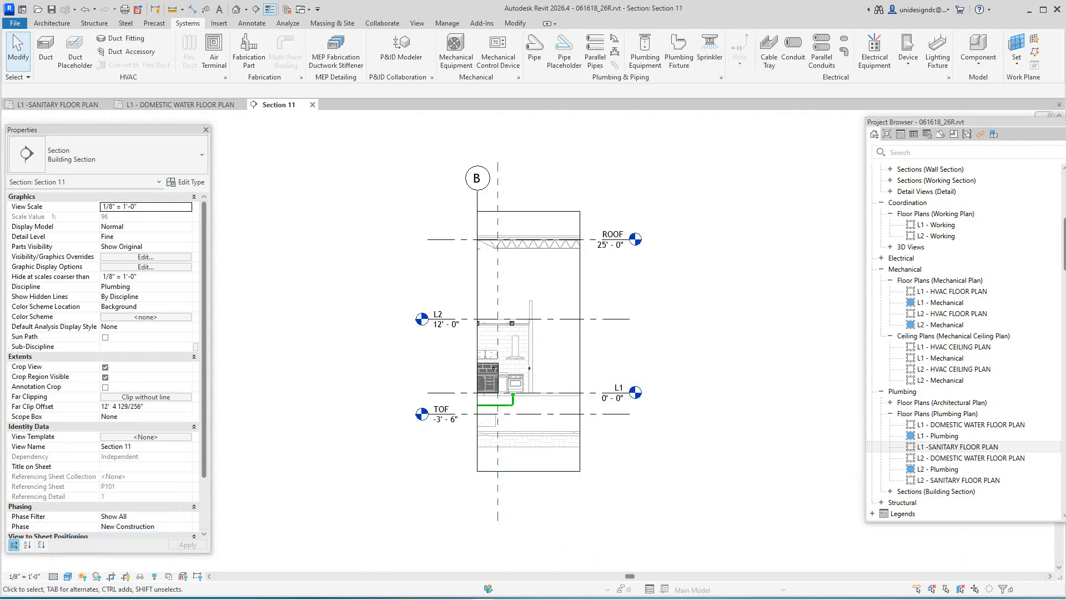
scroll(516, 401, up, 10)
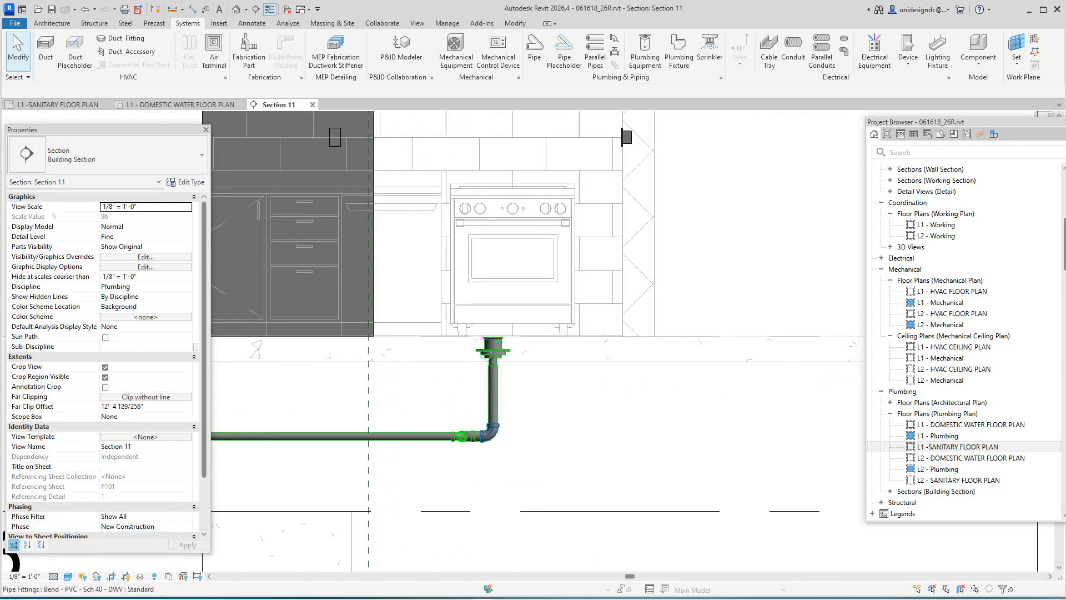
scroll(462, 427, up, 4)
scroll(462, 431, down, 10)
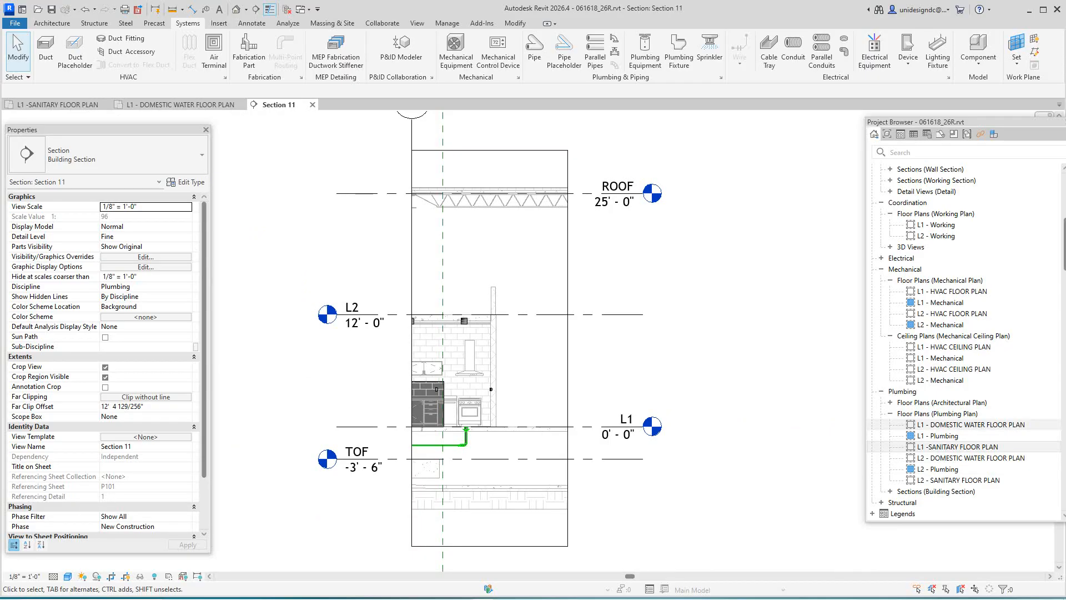
Open the L1 - DOMESTIC WATER FLOOR PLAN and hide its Furniture, Furniture Systems and Generic Models categories
double_click(971, 425)
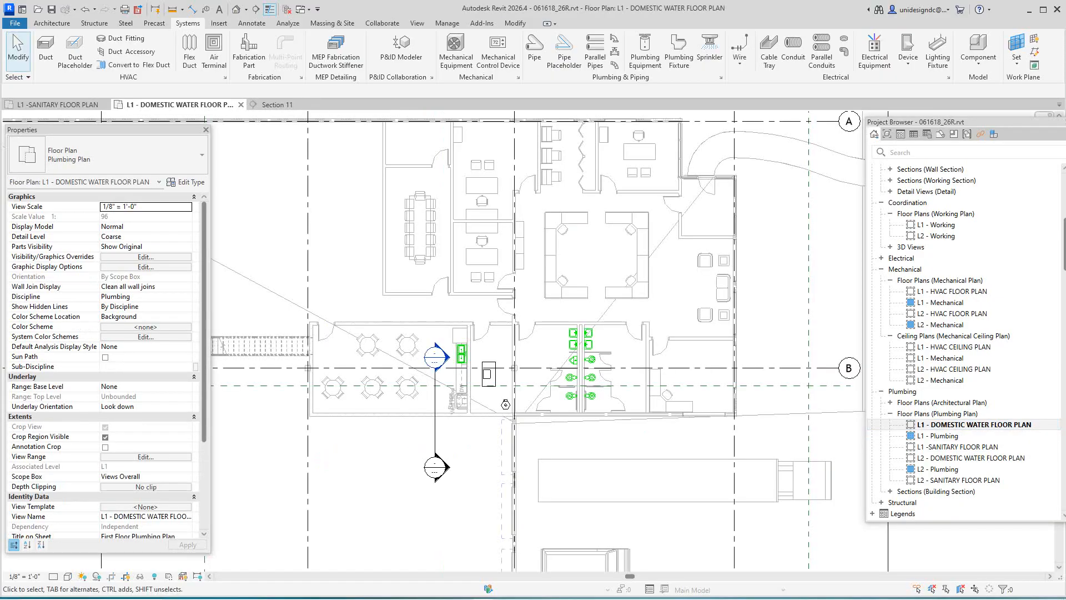
scroll(461, 356, up, 3)
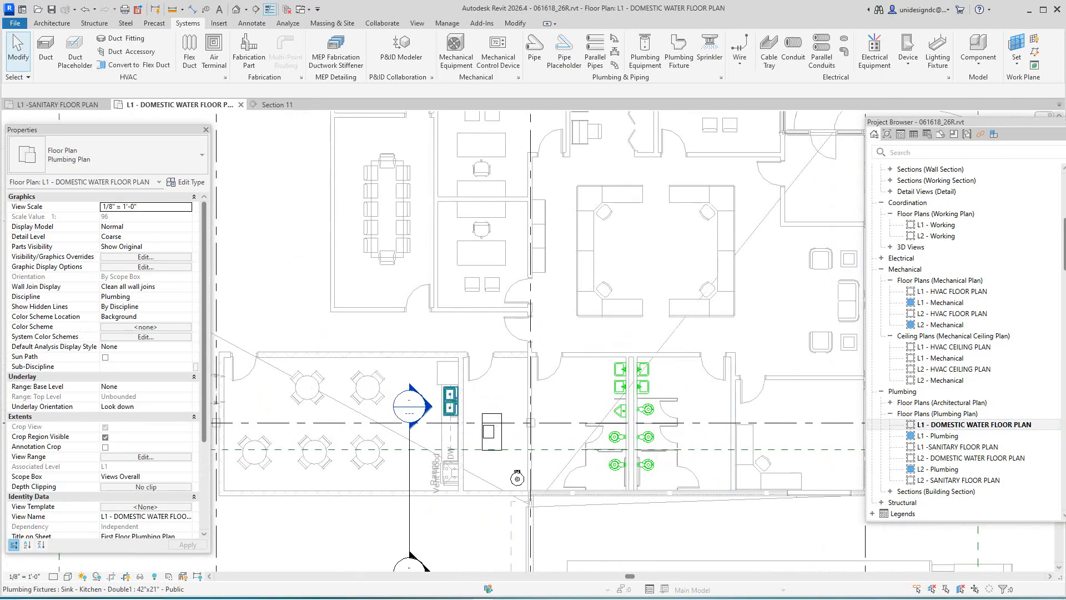
key(v)
key(g)
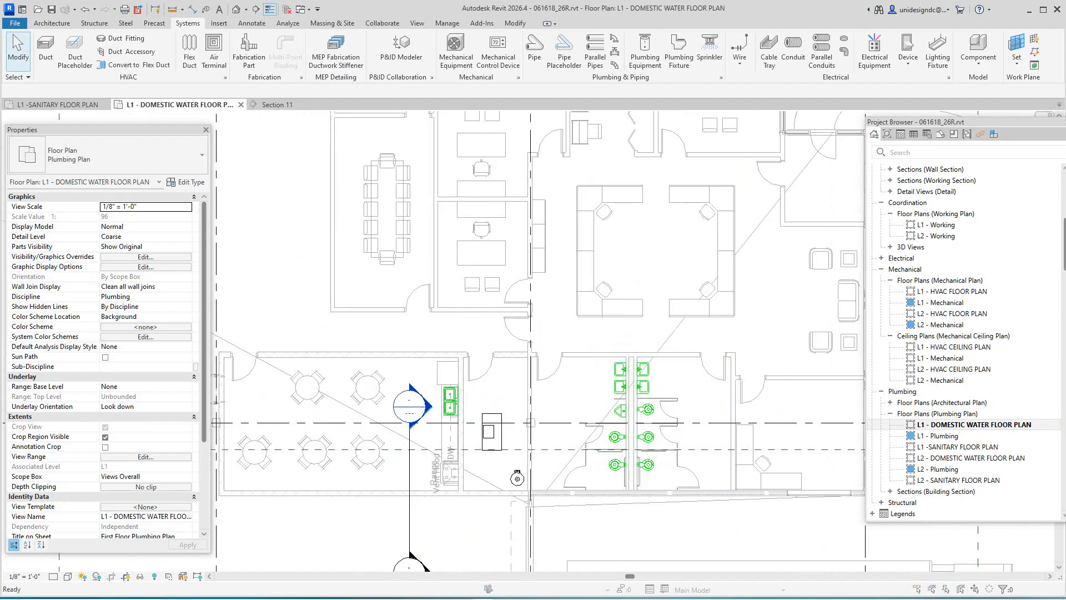
scroll(582, 298, down, 3)
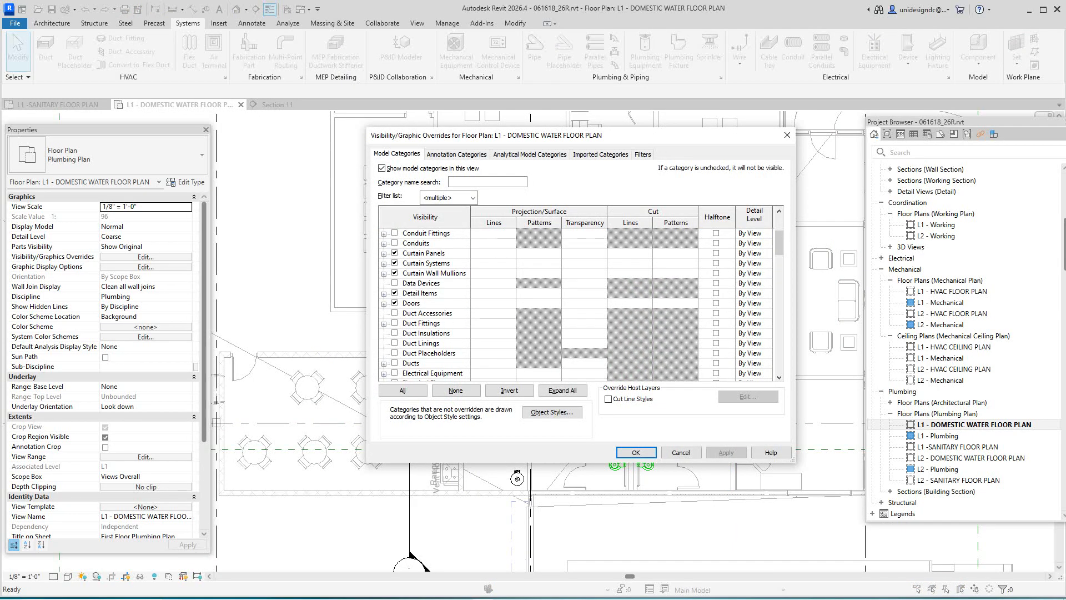
scroll(582, 299, down, 5)
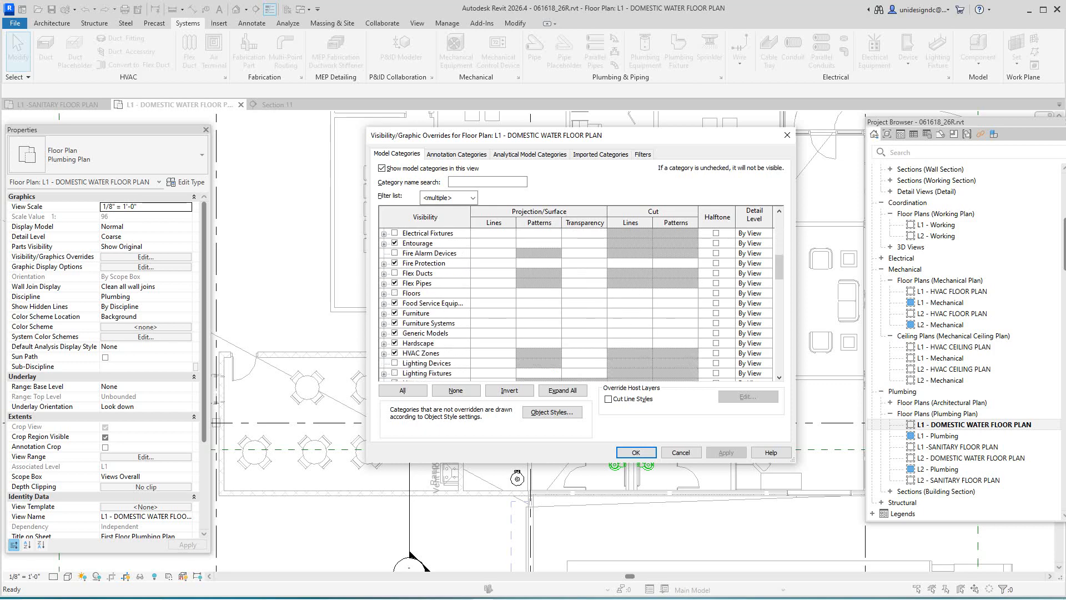
click(395, 313)
click(394, 323)
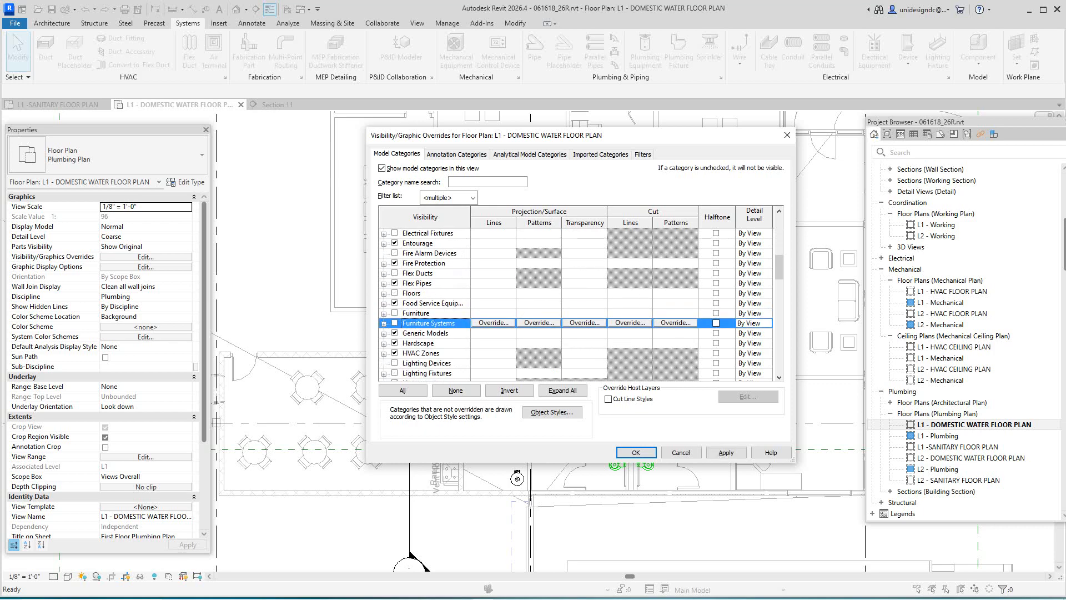
click(394, 333)
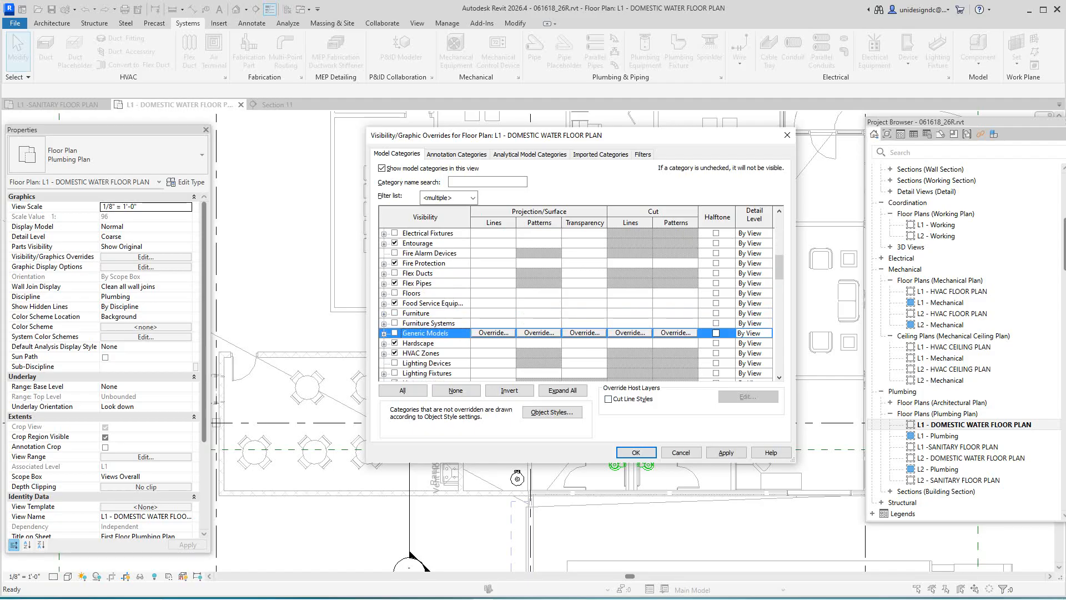
click(725, 453)
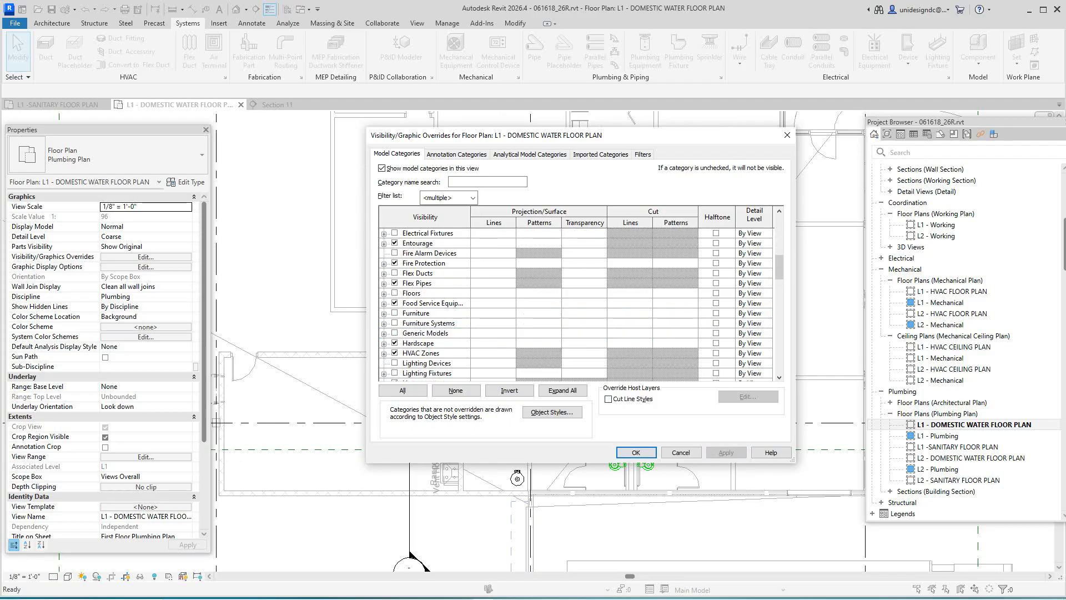
click(636, 452)
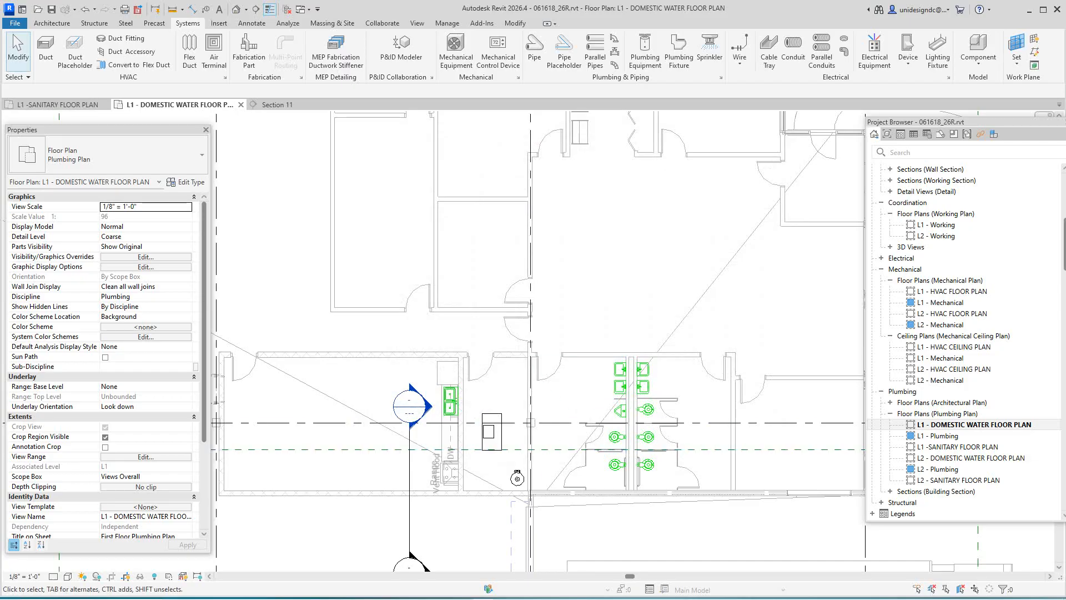
scroll(579, 204, down, 3)
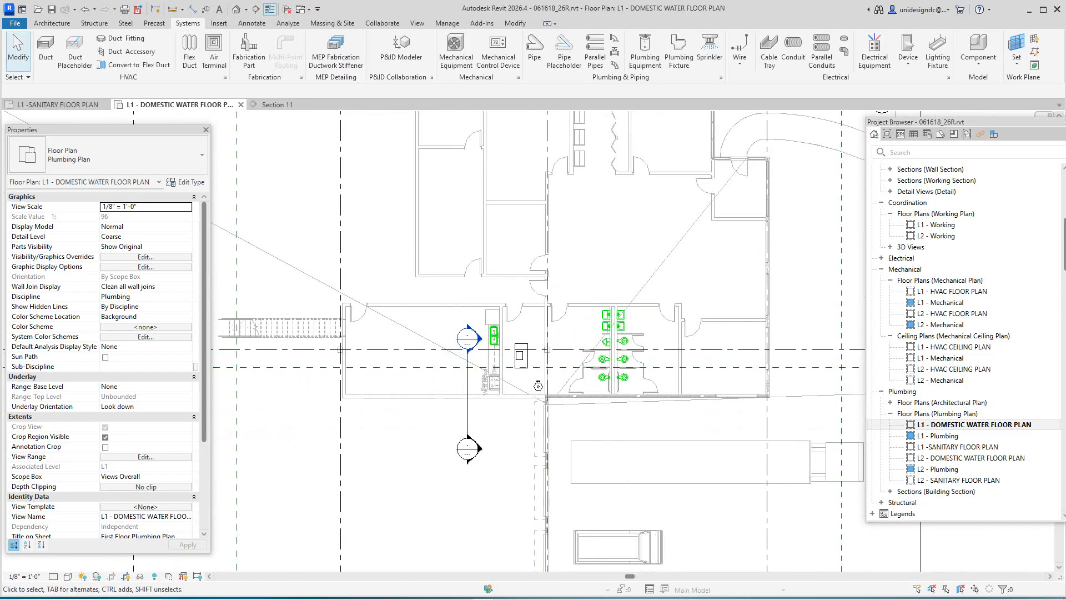
scroll(377, 278, up, 2)
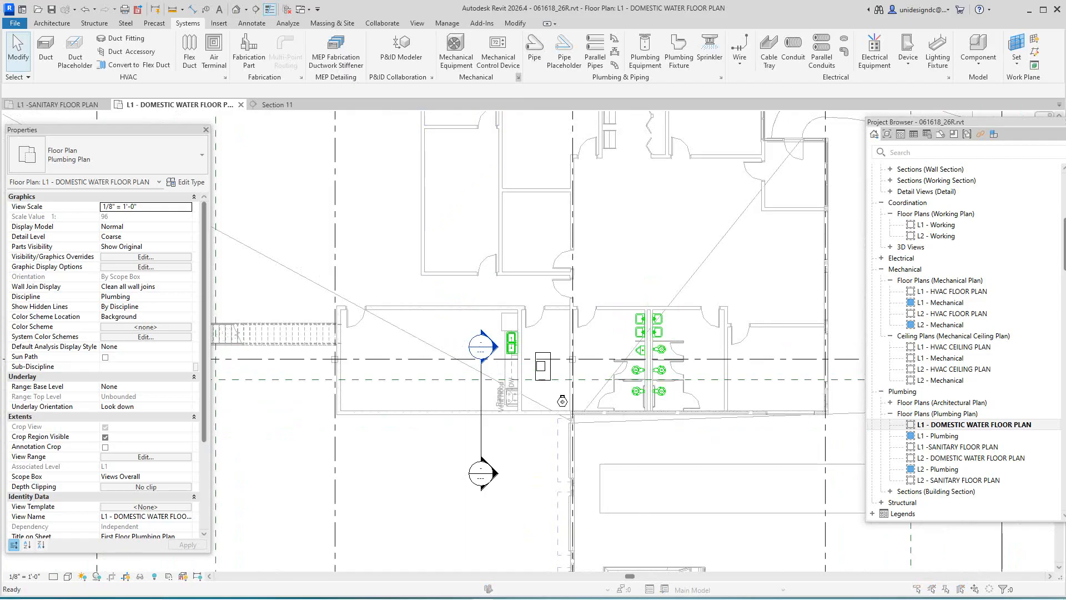
Set the pipe conversion type for Domestic Cold Water to Chilled Water for both main and branch piping
click(518, 77)
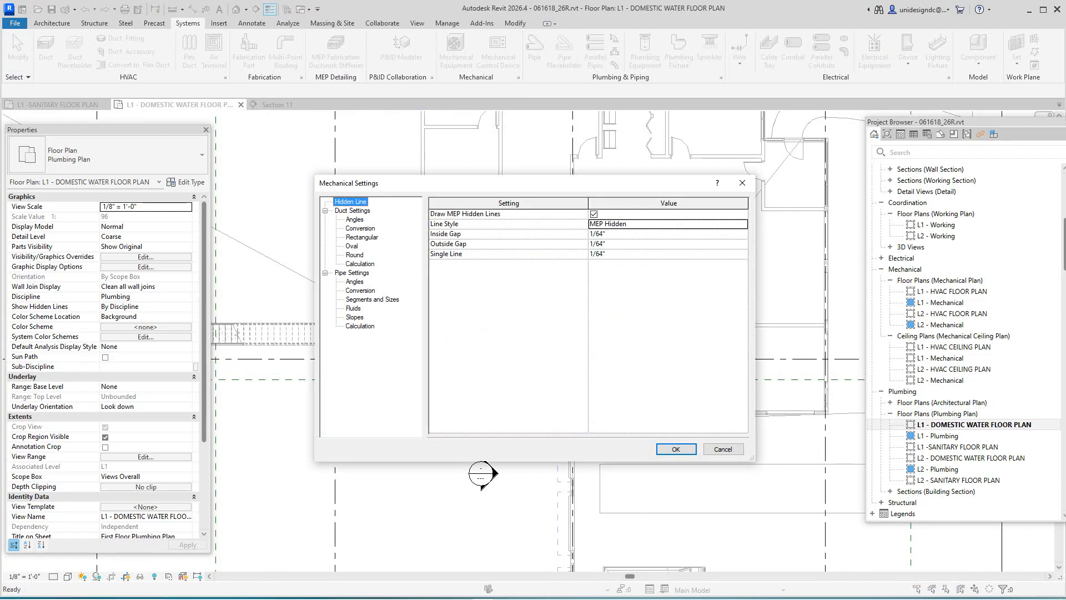
click(723, 448)
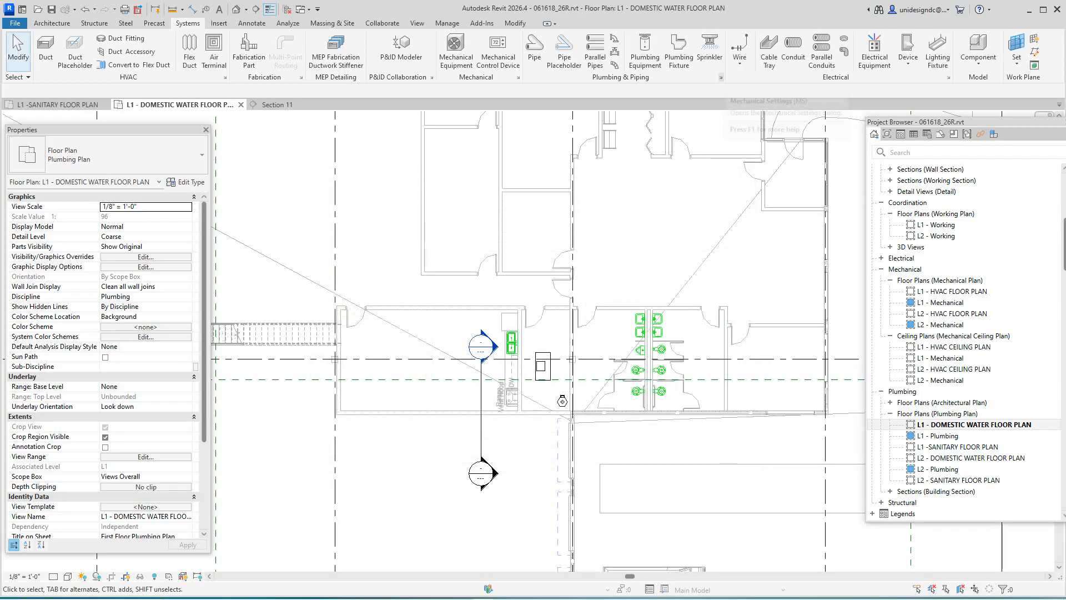
click(518, 77)
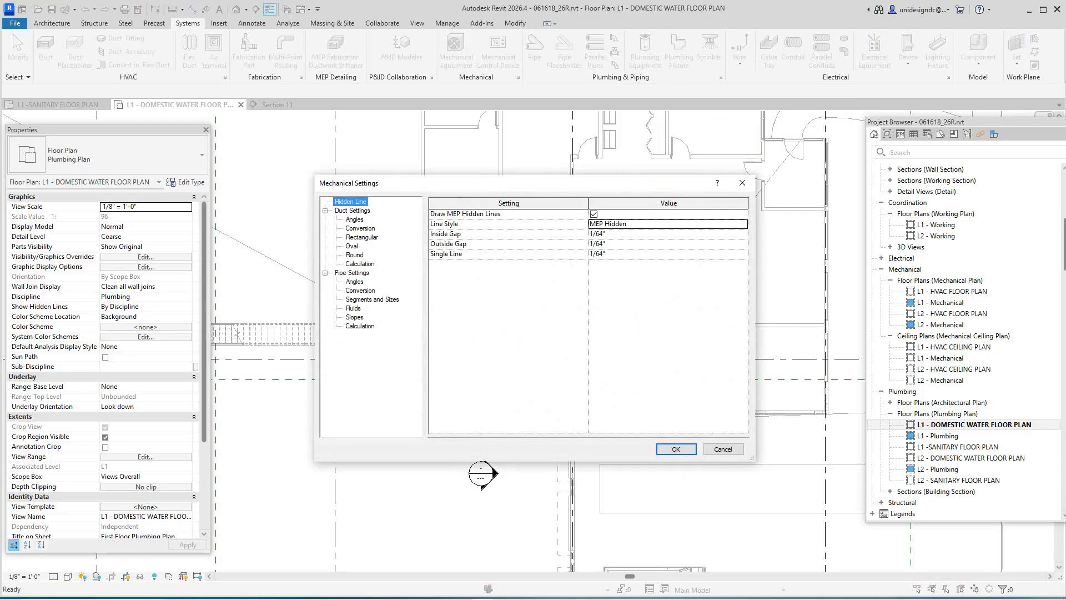
click(360, 290)
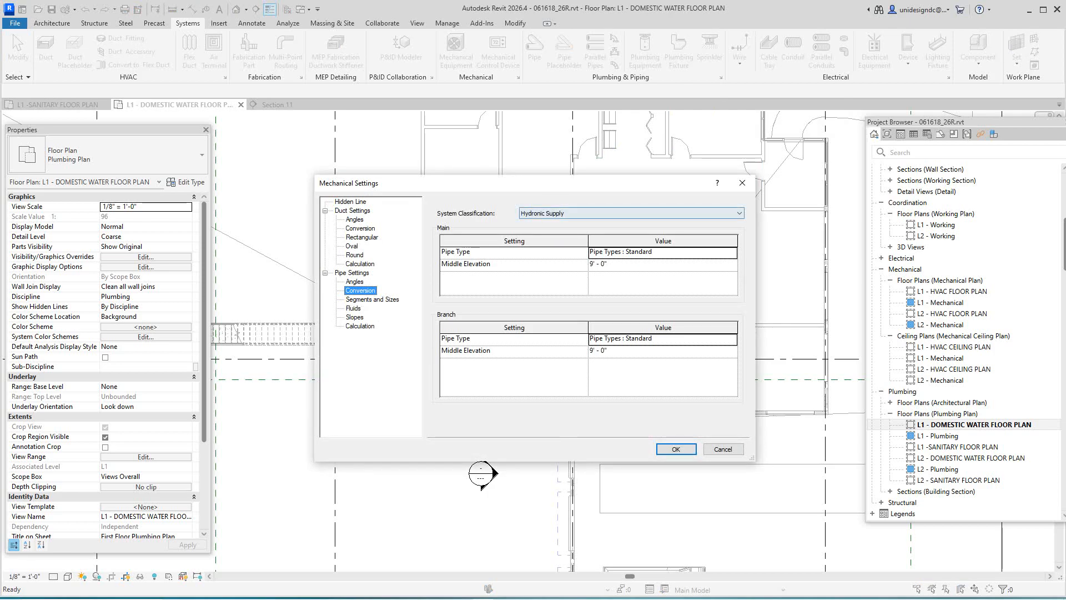
click(632, 214)
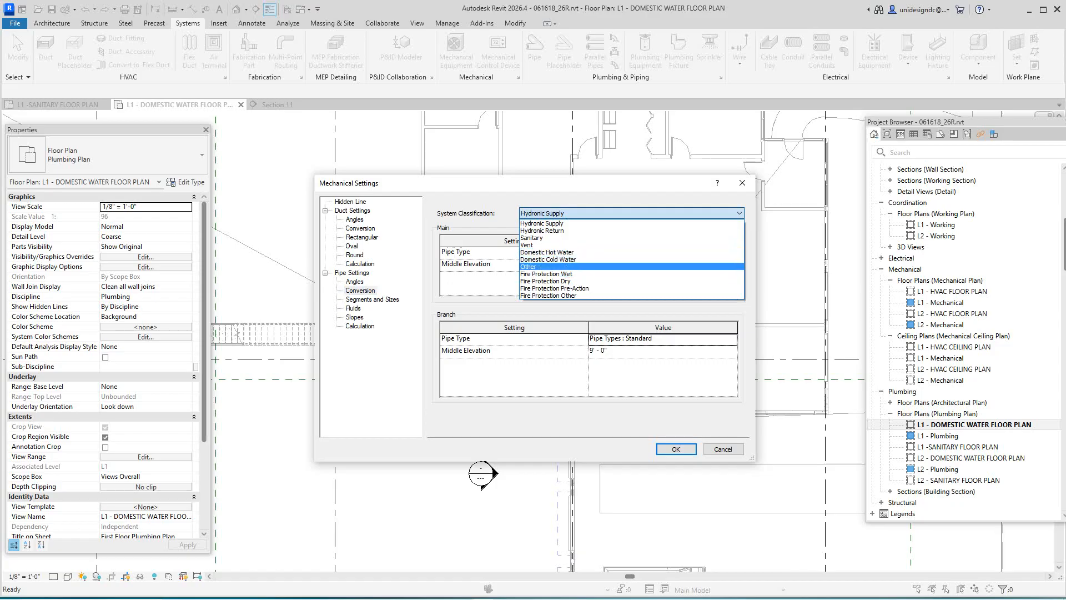
click(548, 259)
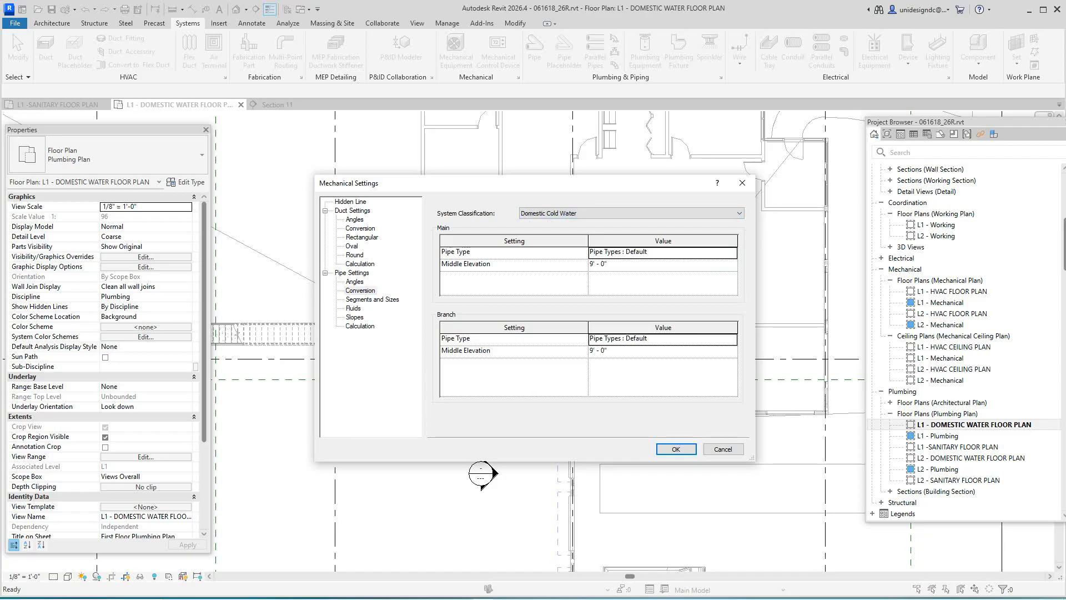
click(732, 253)
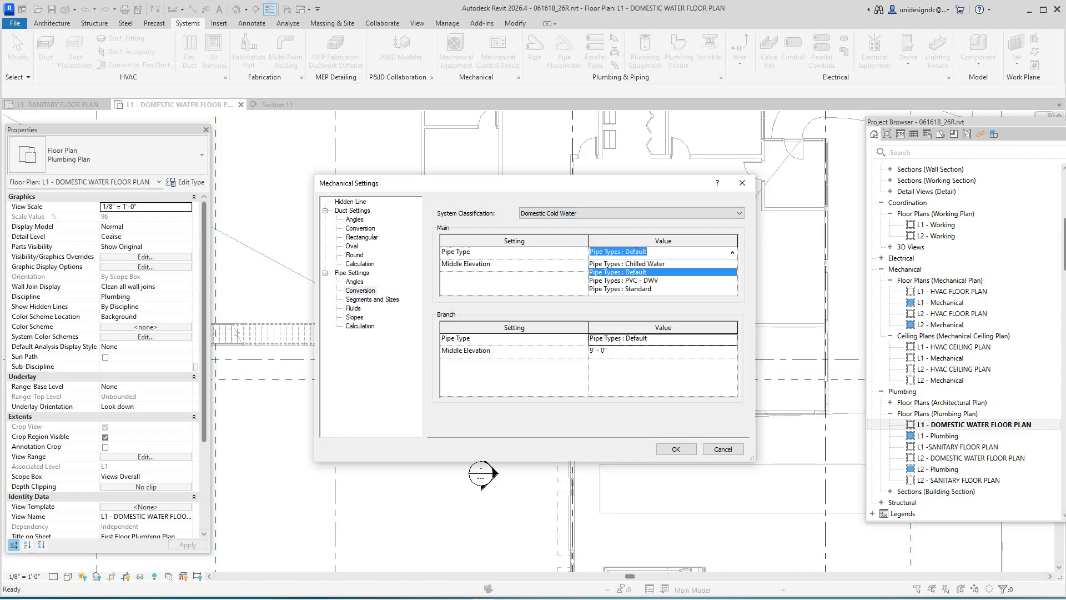
click(627, 264)
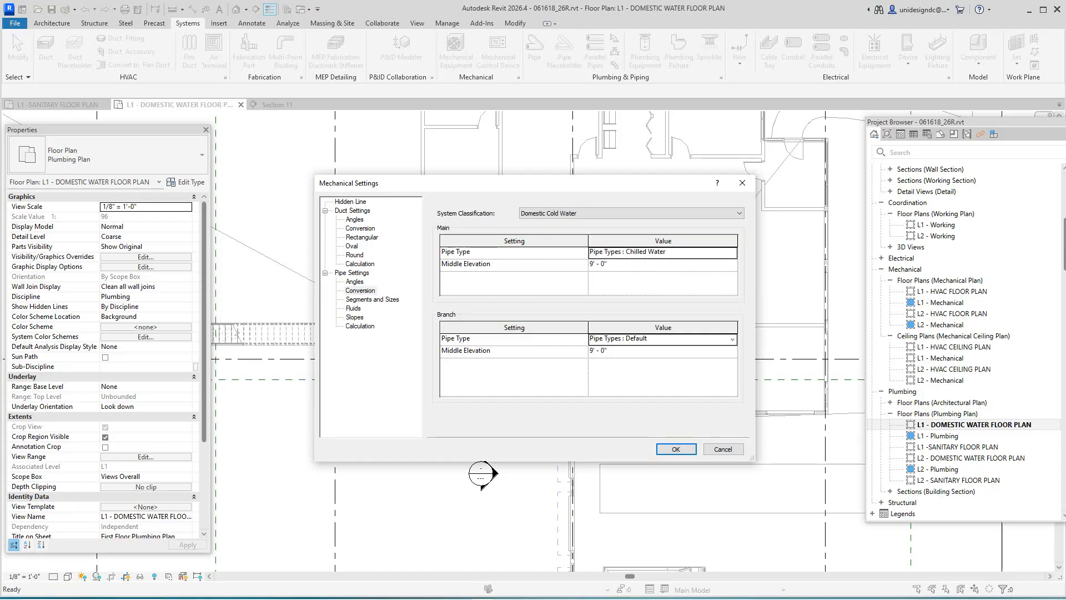
click(732, 339)
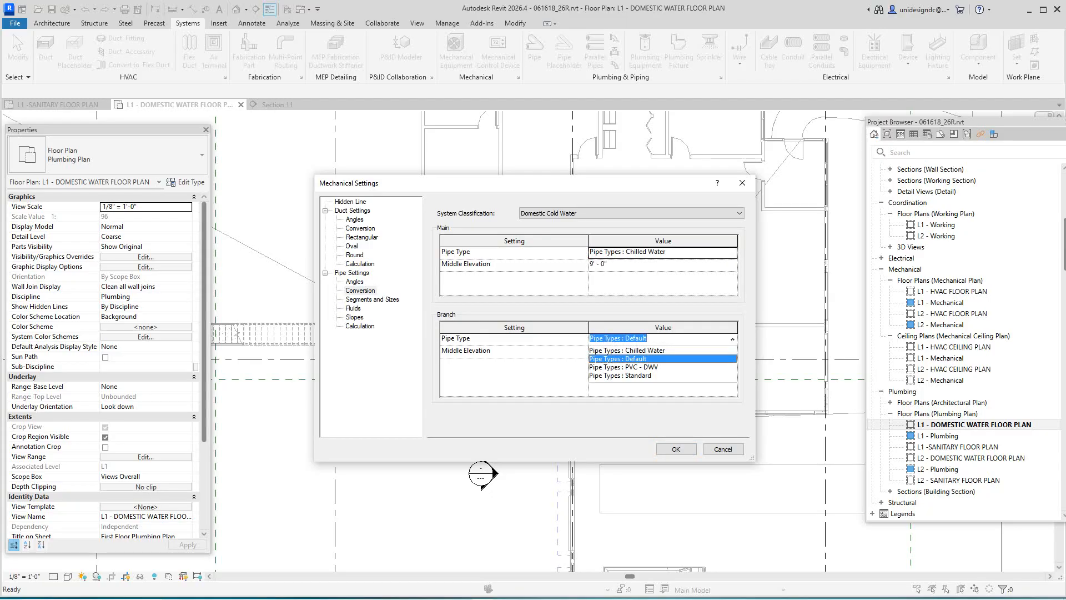
click(627, 350)
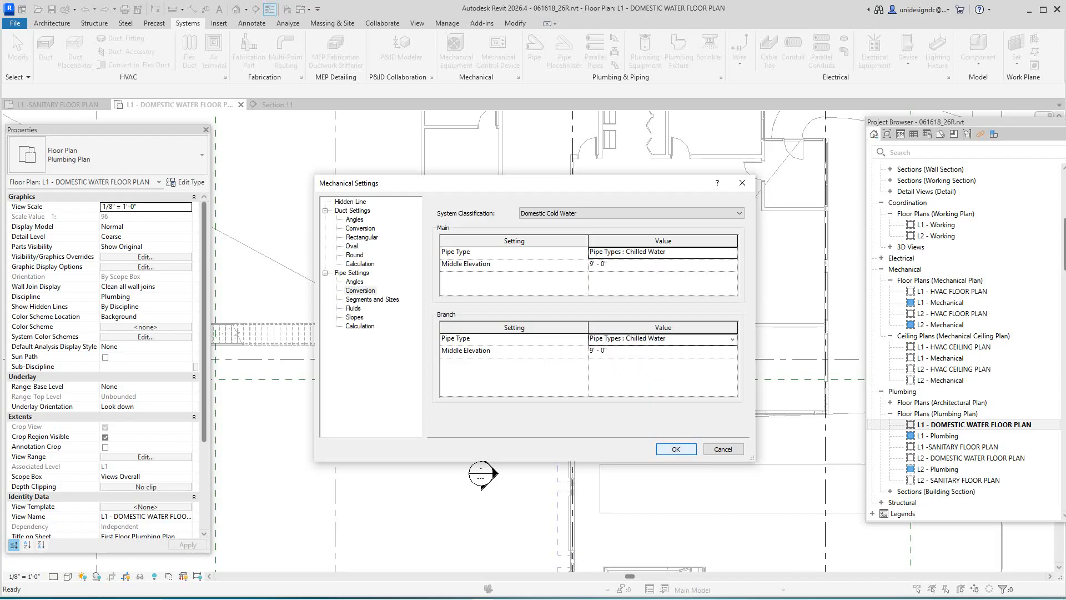
click(676, 449)
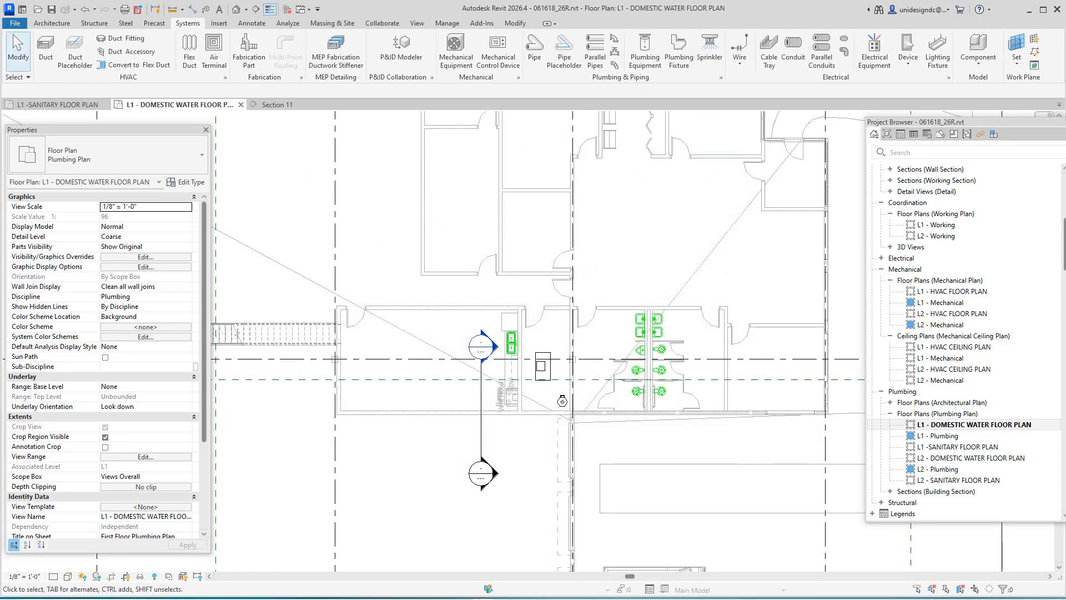
scroll(601, 416, up, 2)
scroll(600, 416, up, 1)
middle_drag(601, 416, 450, 440)
scroll(383, 438, up, 4)
scroll(451, 440, down, 3)
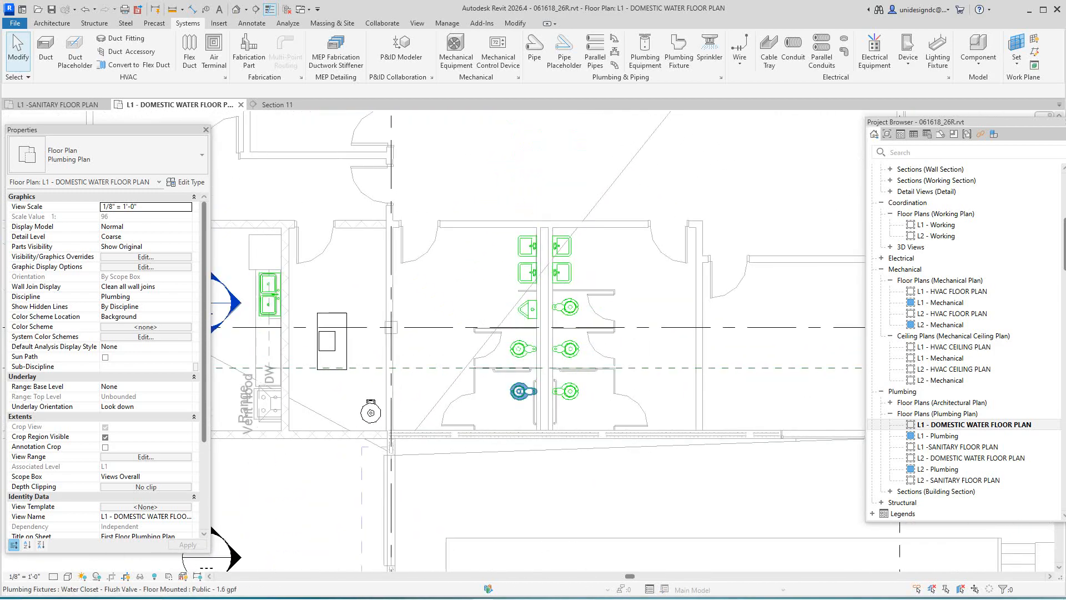
click(520, 391)
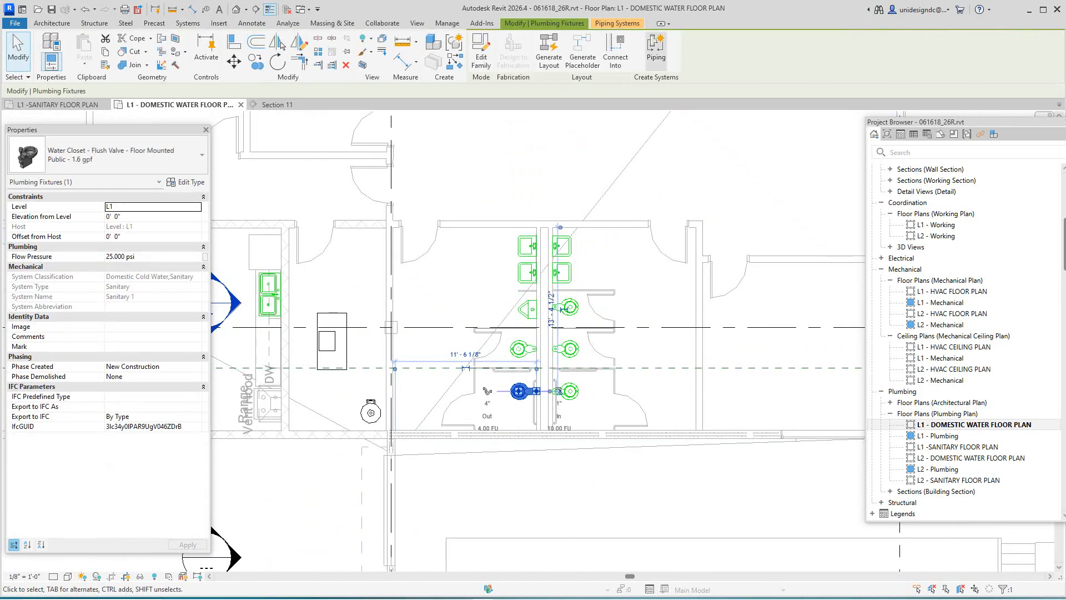
click(656, 52)
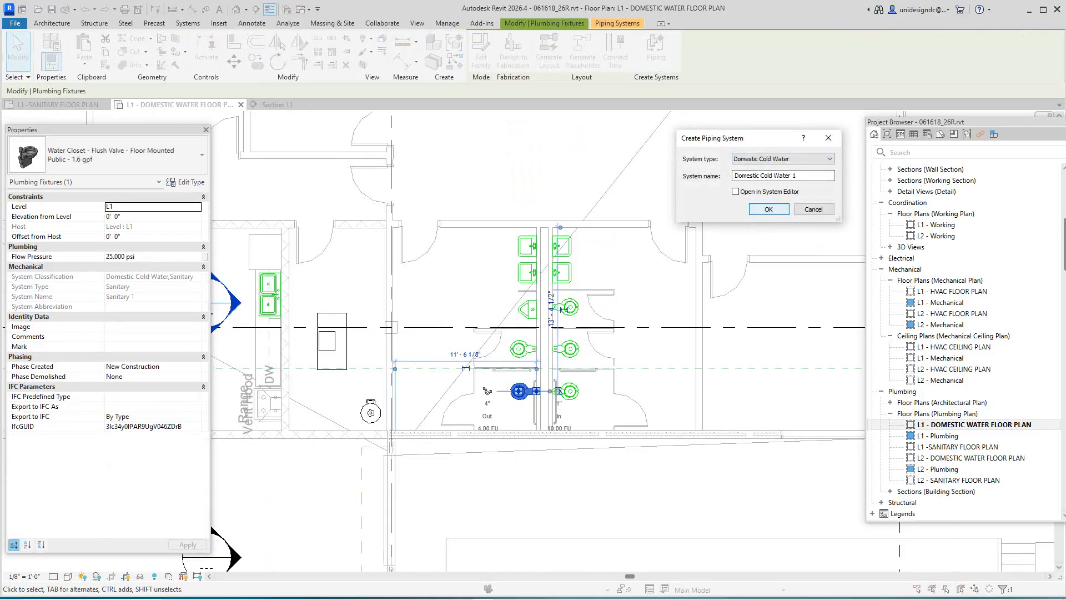
key(Return)
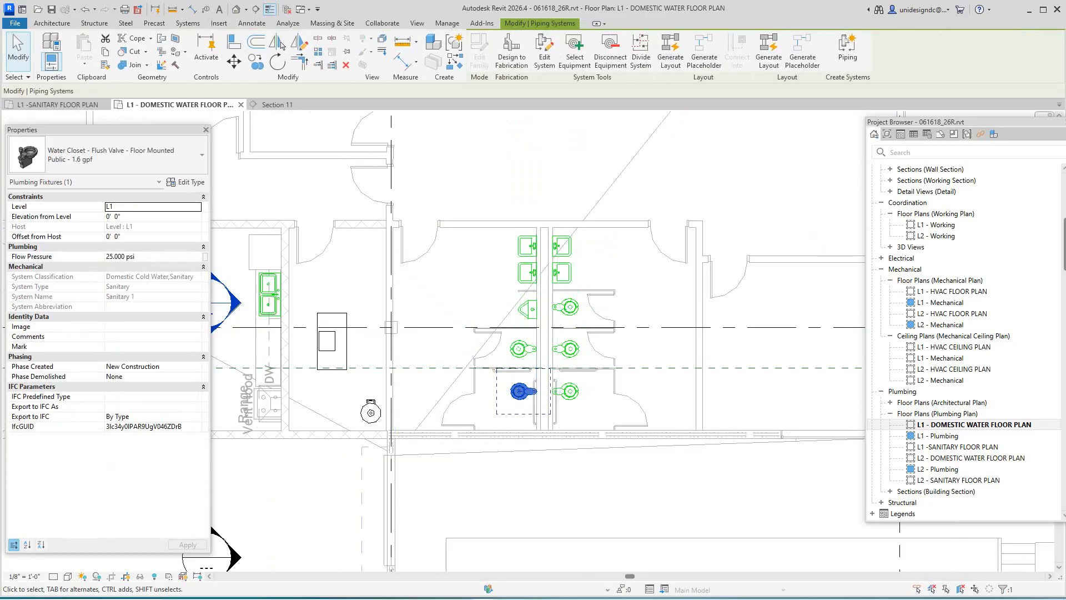
click(569, 392)
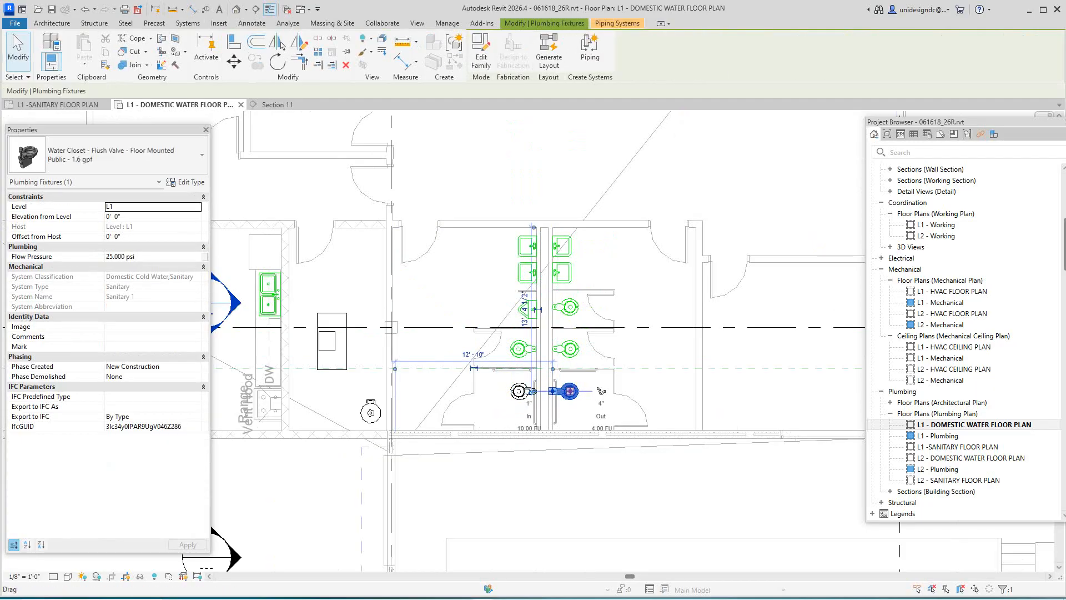
click(570, 348)
click(519, 349)
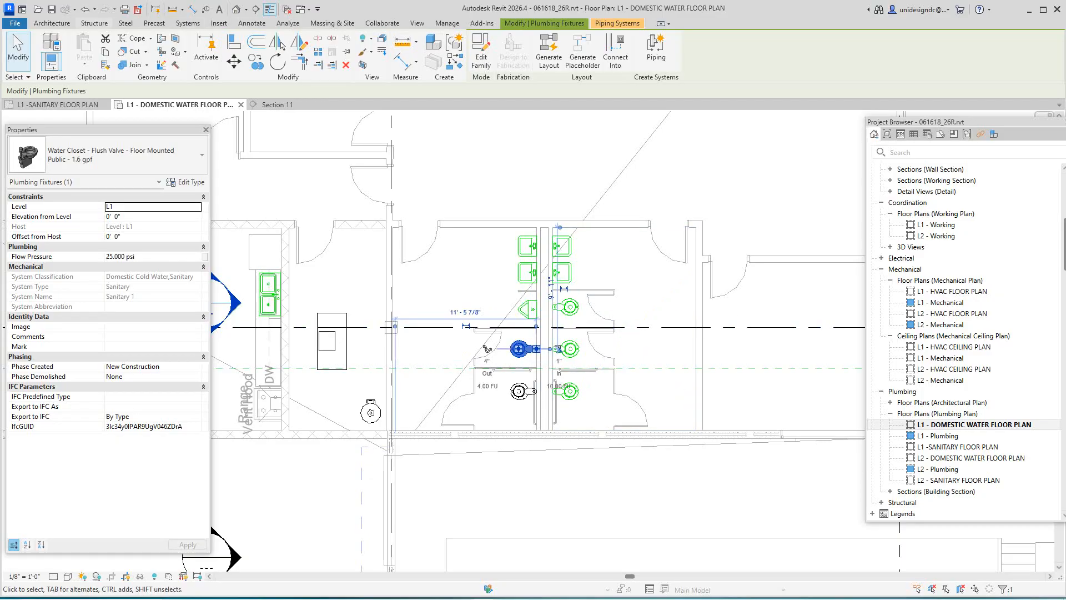
key(Escape)
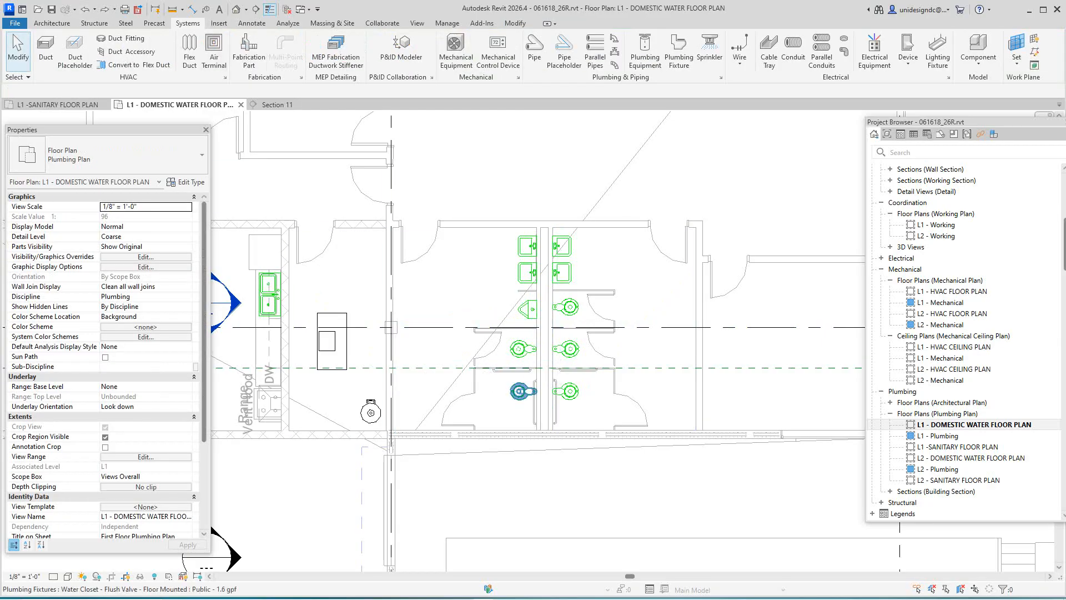
Create a Domestic Cold Water piping system from the lower-left restroom water closet
click(519, 391)
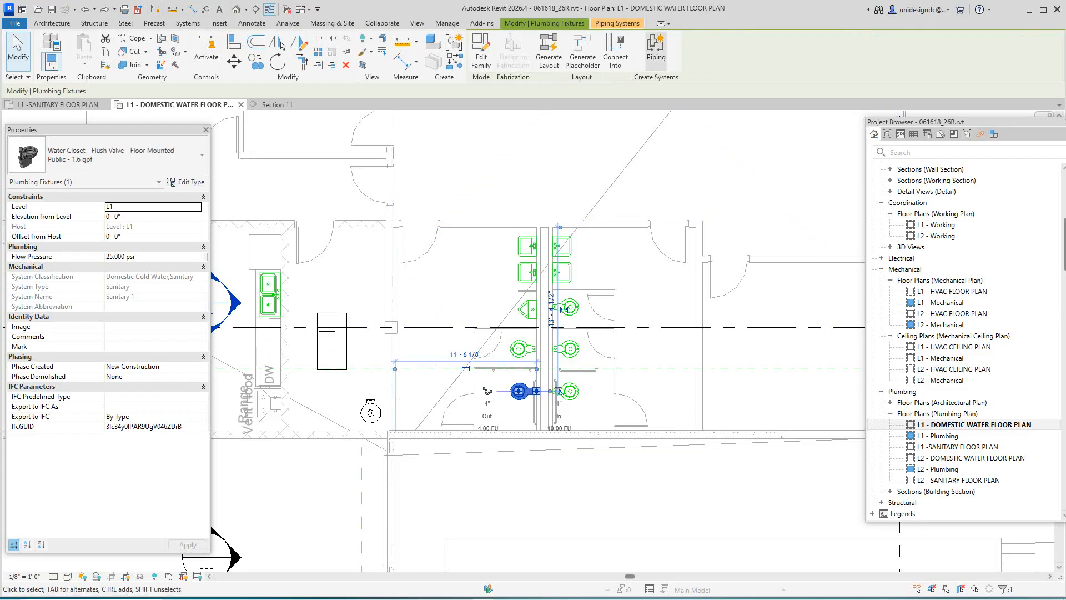
click(656, 50)
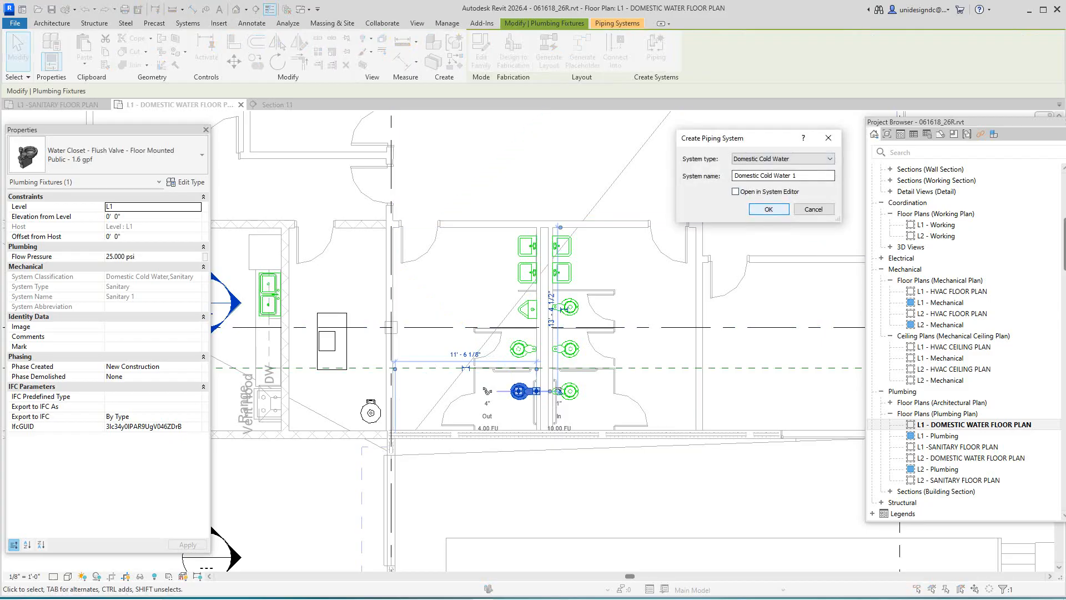
key(Return)
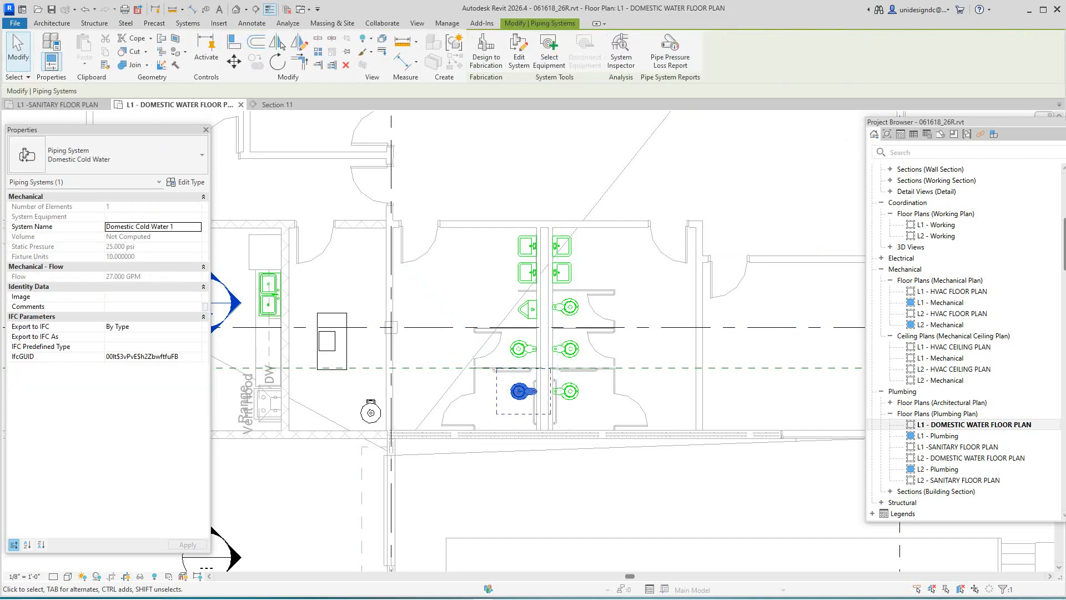
Edit the new cold water system and add the remaining restroom water closets, the urinal and the four lavatories
click(519, 53)
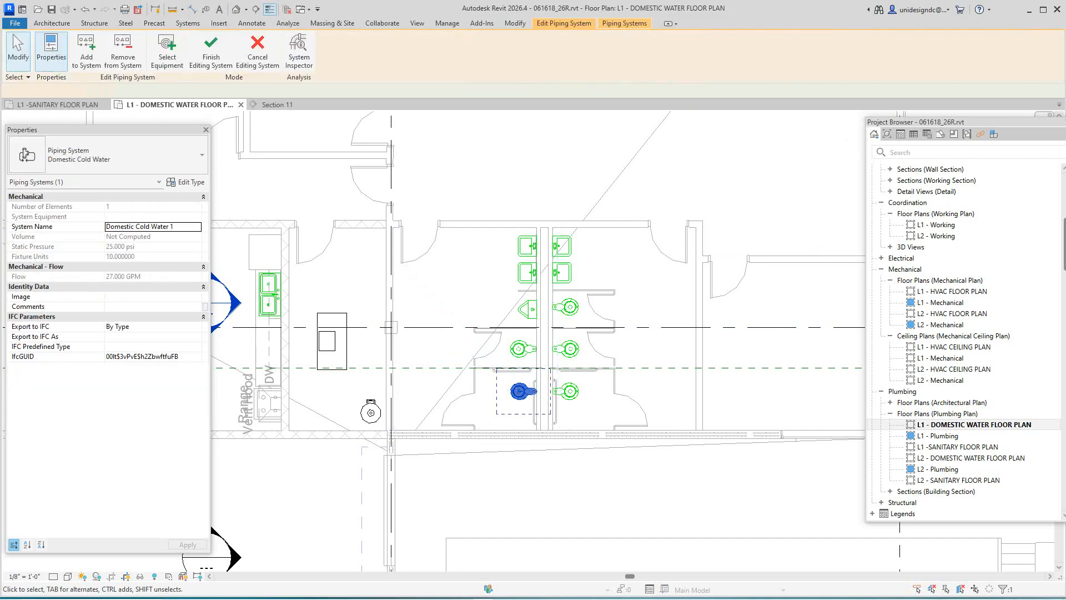
click(569, 349)
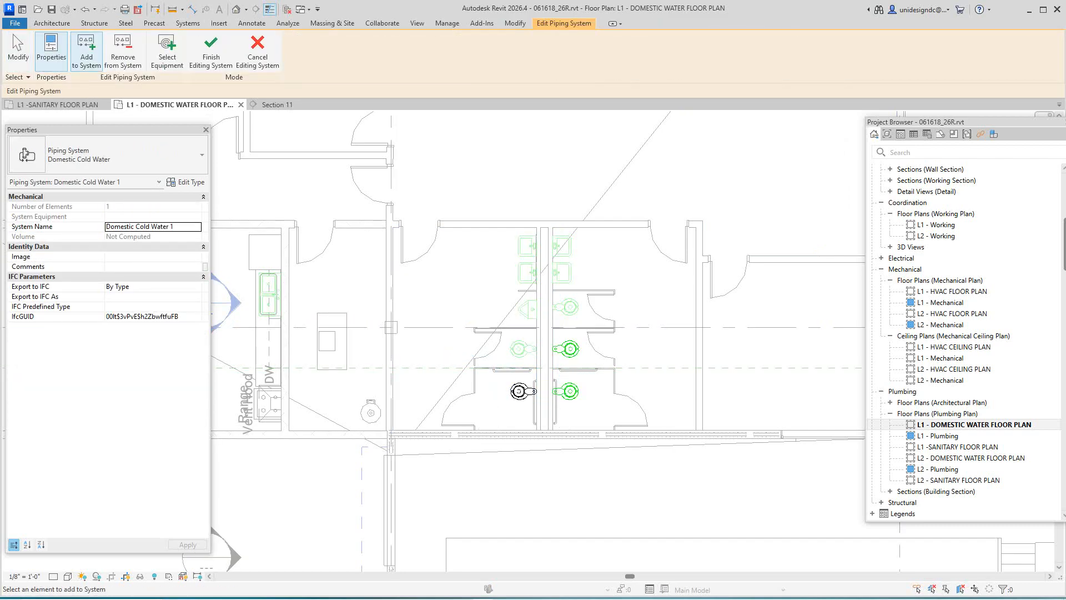
click(520, 349)
click(567, 307)
click(527, 308)
click(562, 273)
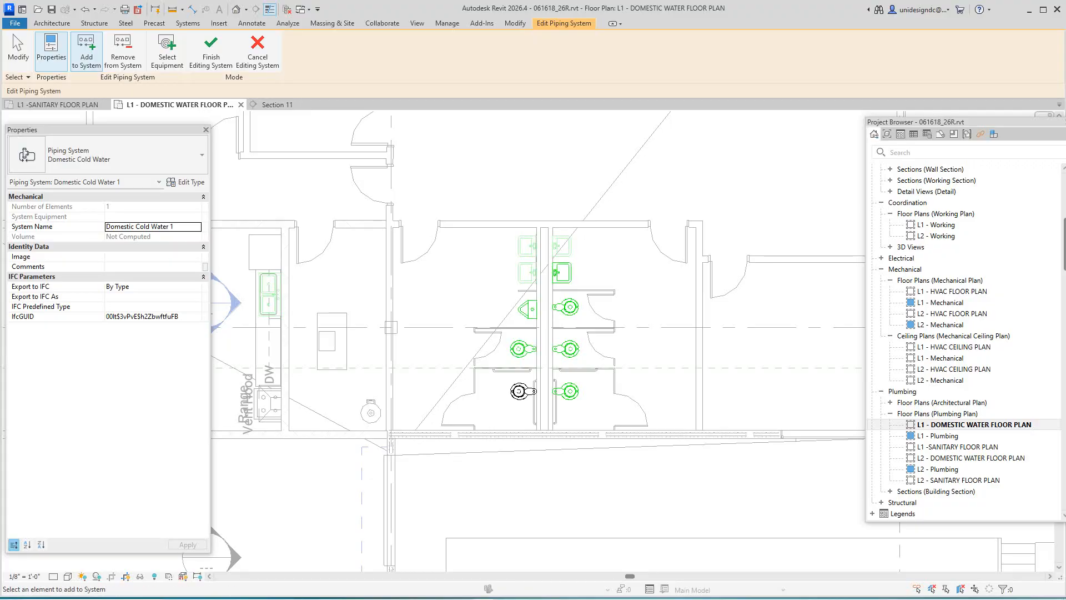
click(528, 273)
click(562, 245)
click(528, 245)
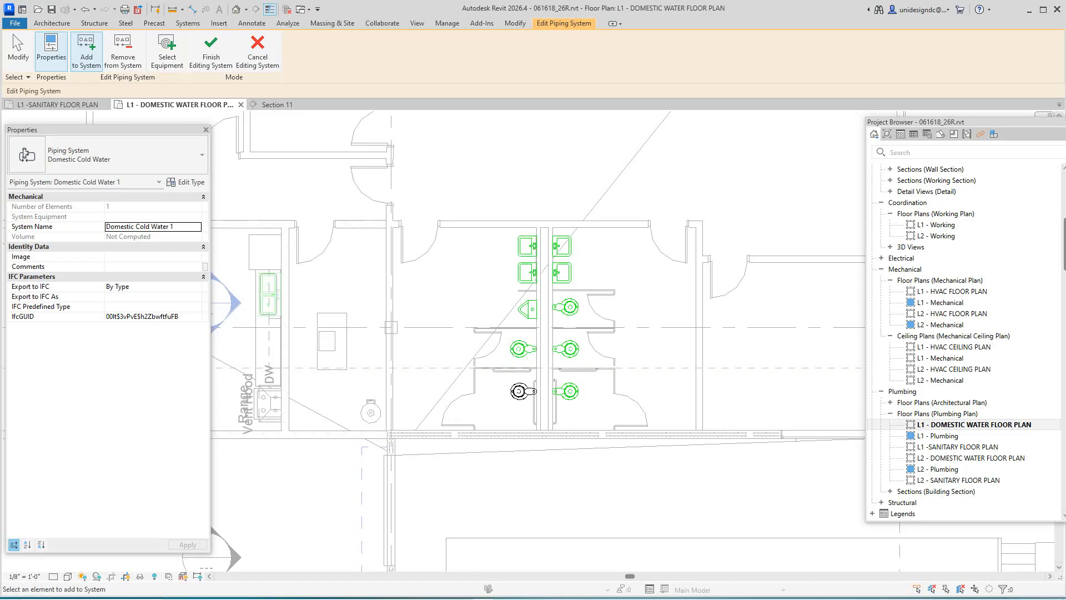
Add the double kitchen sink to the cold water system
middle_drag(528, 247, 718, 264)
middle_drag(542, 347, 568, 350)
scroll(568, 350, up, 1)
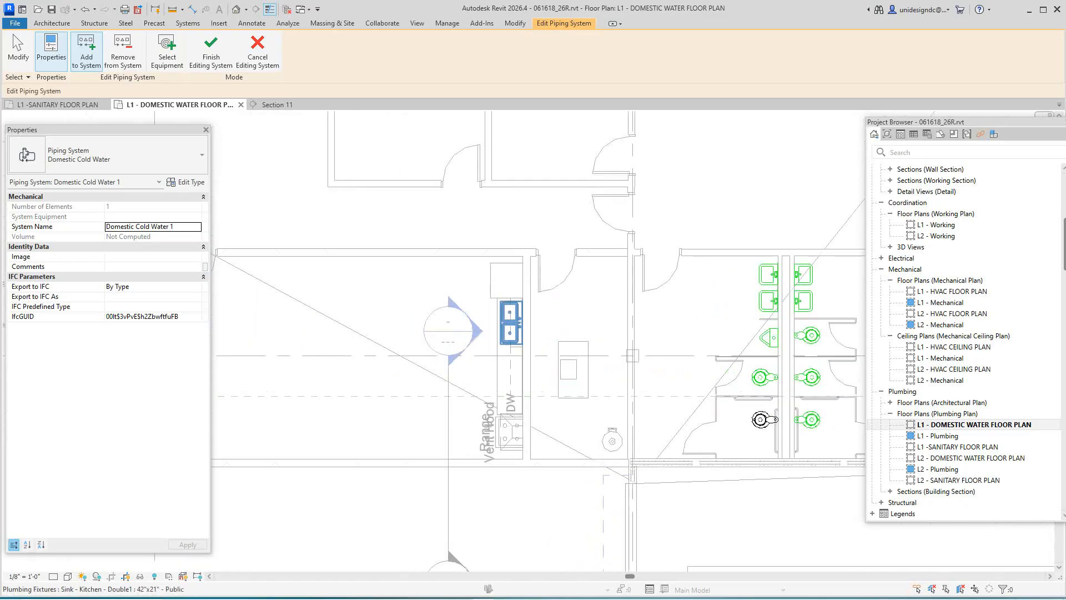
click(511, 323)
Assign the 40 Gallon water heater as the cold water system's equipment and finish editing the system
scroll(463, 308, down, 4)
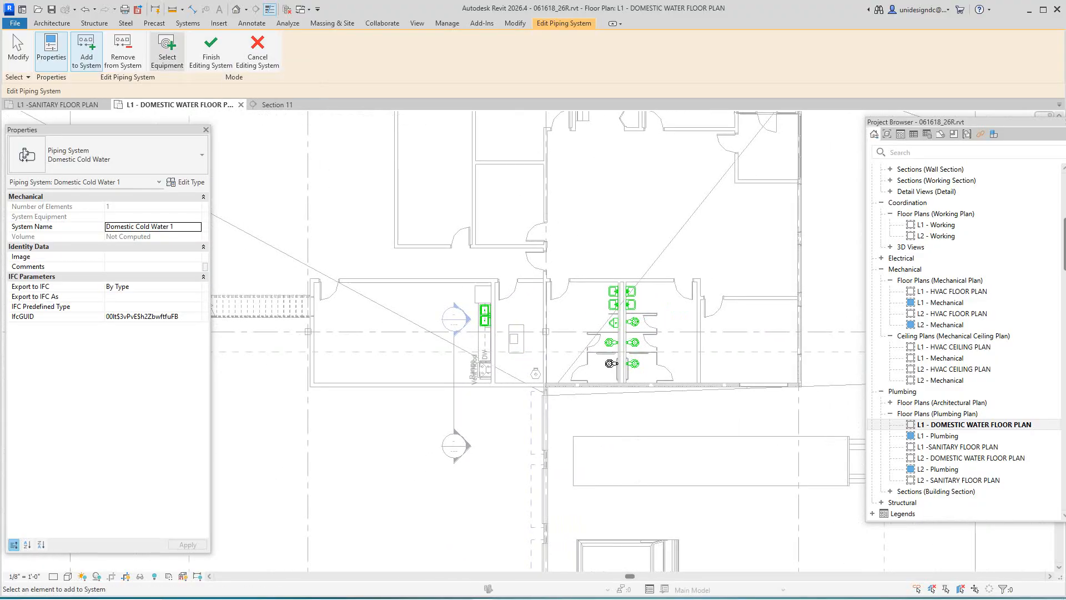
click(167, 50)
scroll(536, 373, up, 2)
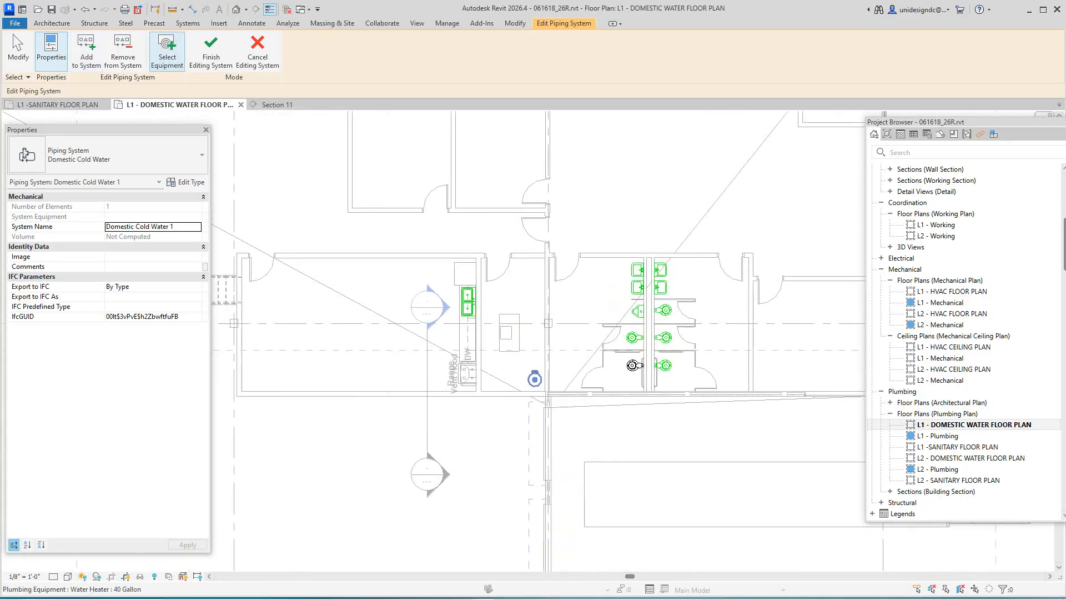
click(535, 379)
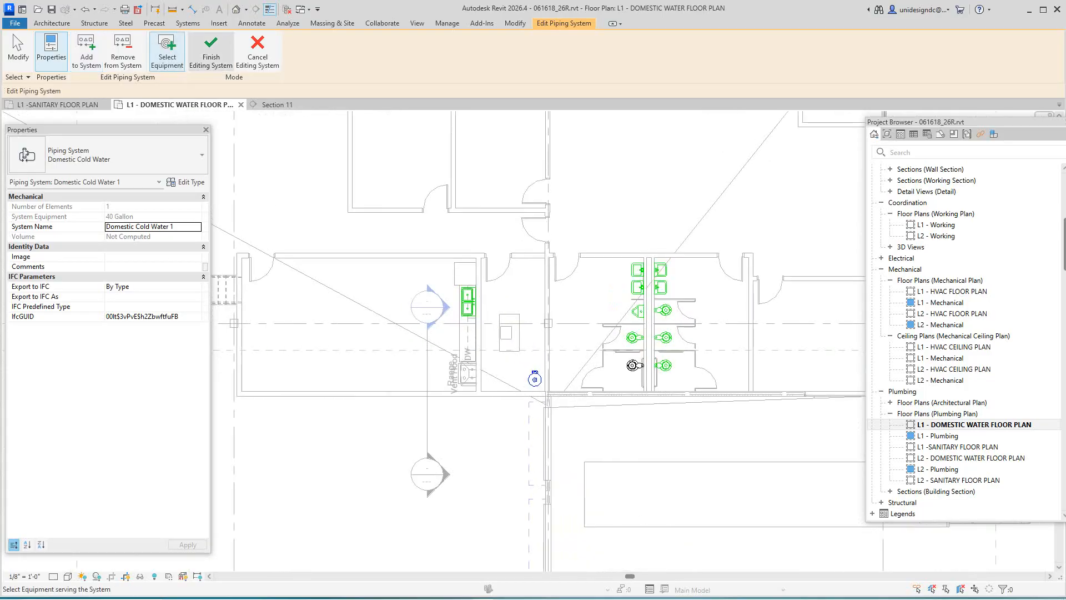
click(211, 50)
key(Escape)
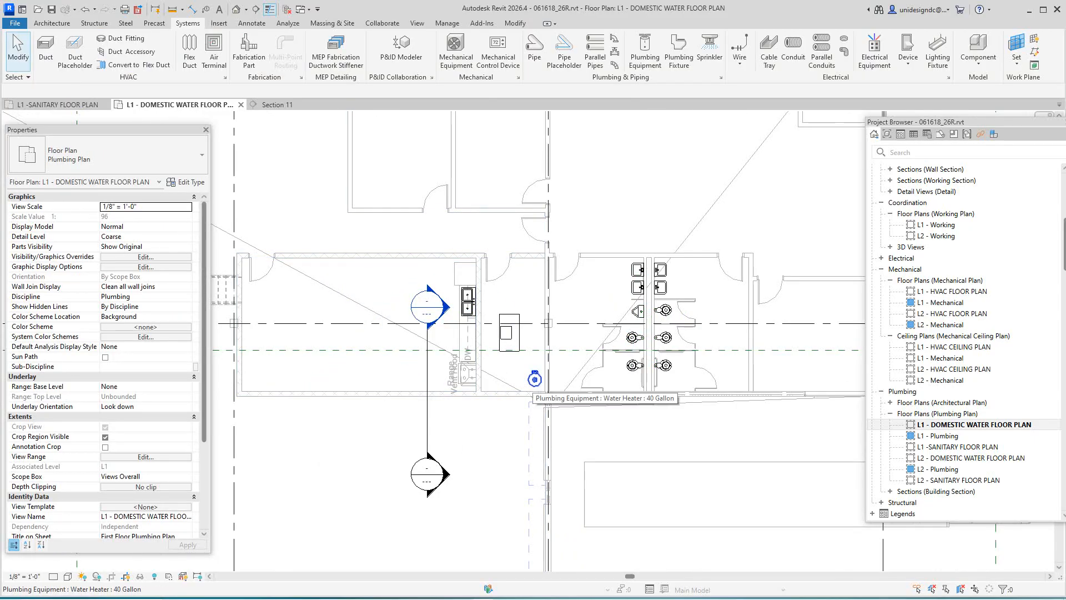
Start generating the pipe layout for the water heater's cold water system and check its main and branch conversion settings
key(Tab)
click(534, 381)
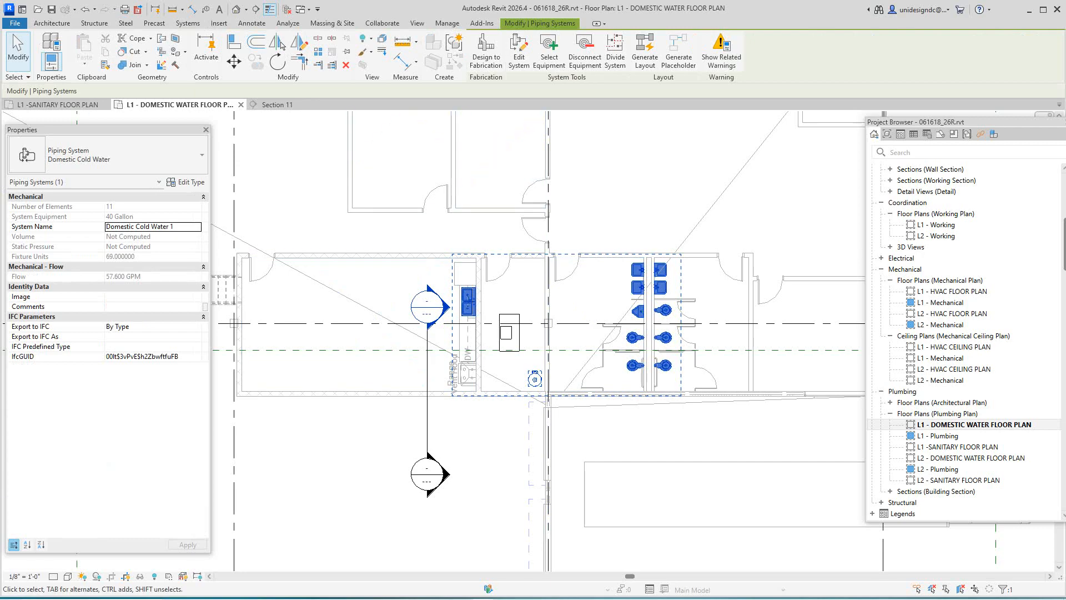
click(645, 52)
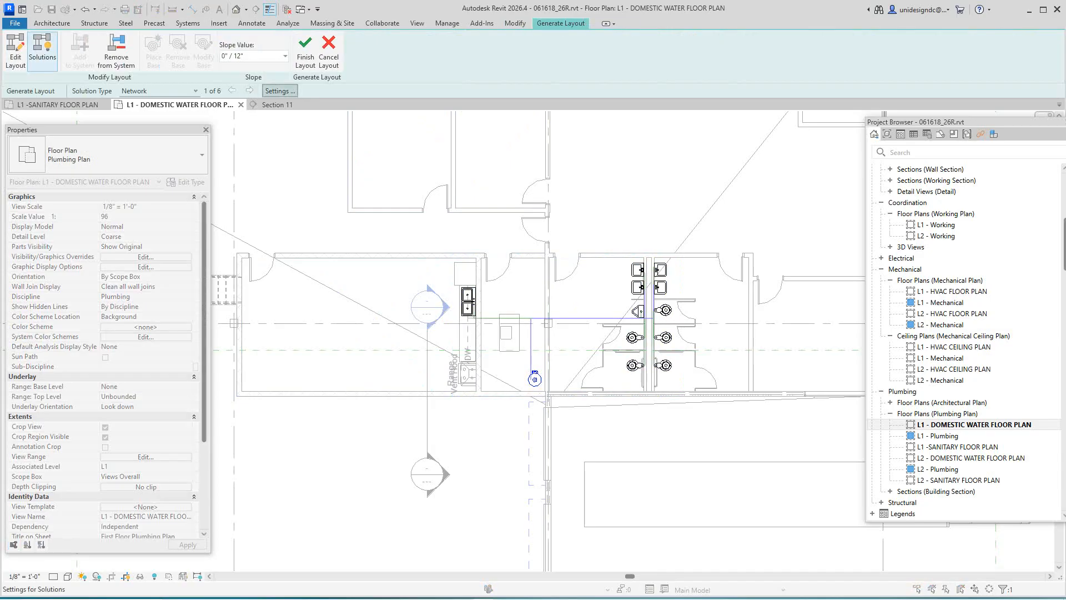
click(280, 90)
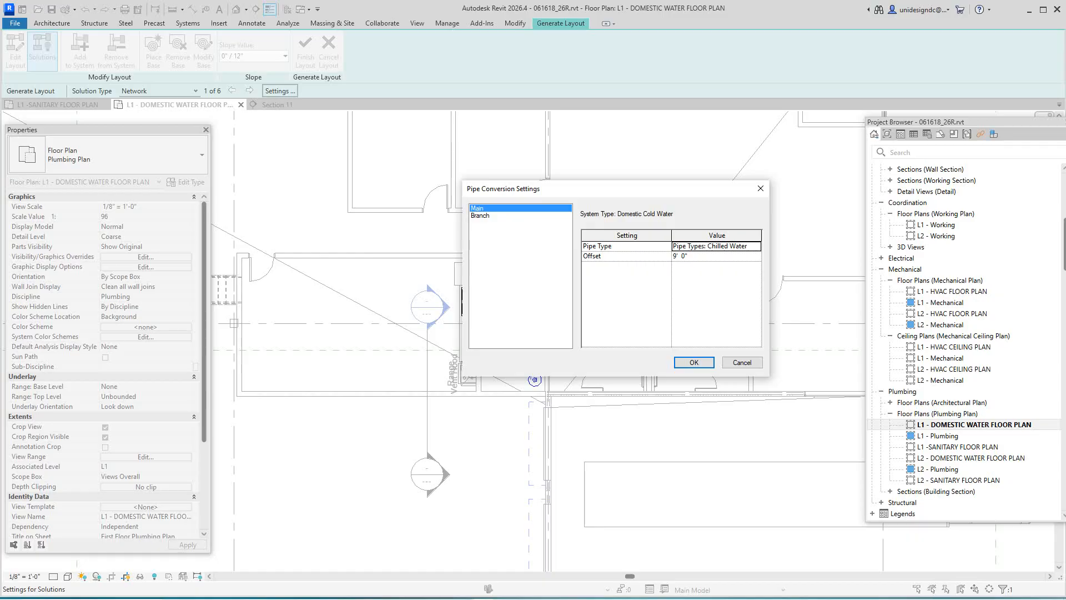
click(481, 216)
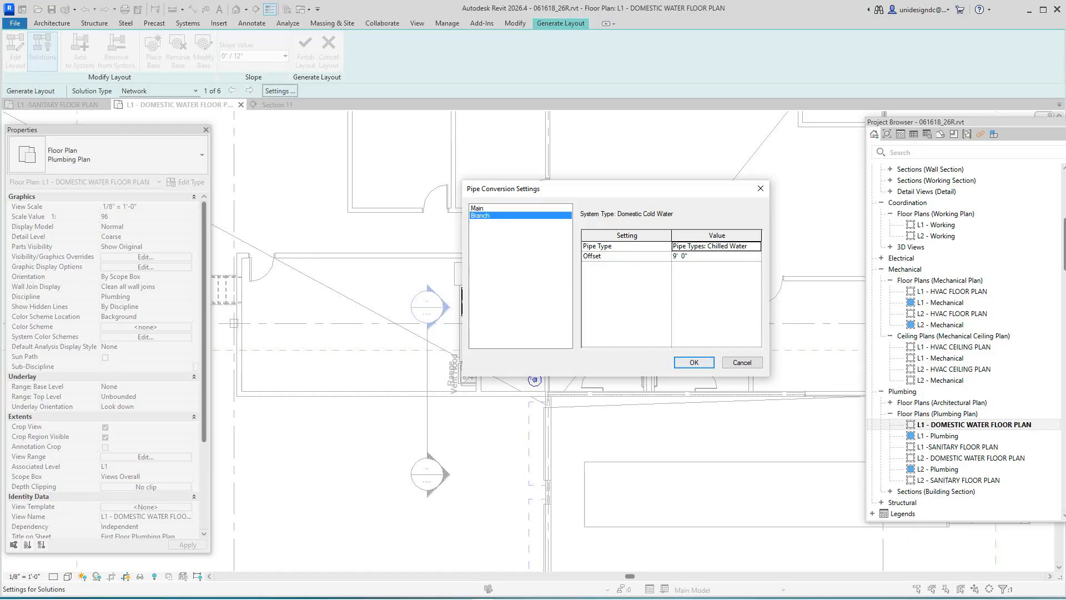
click(694, 362)
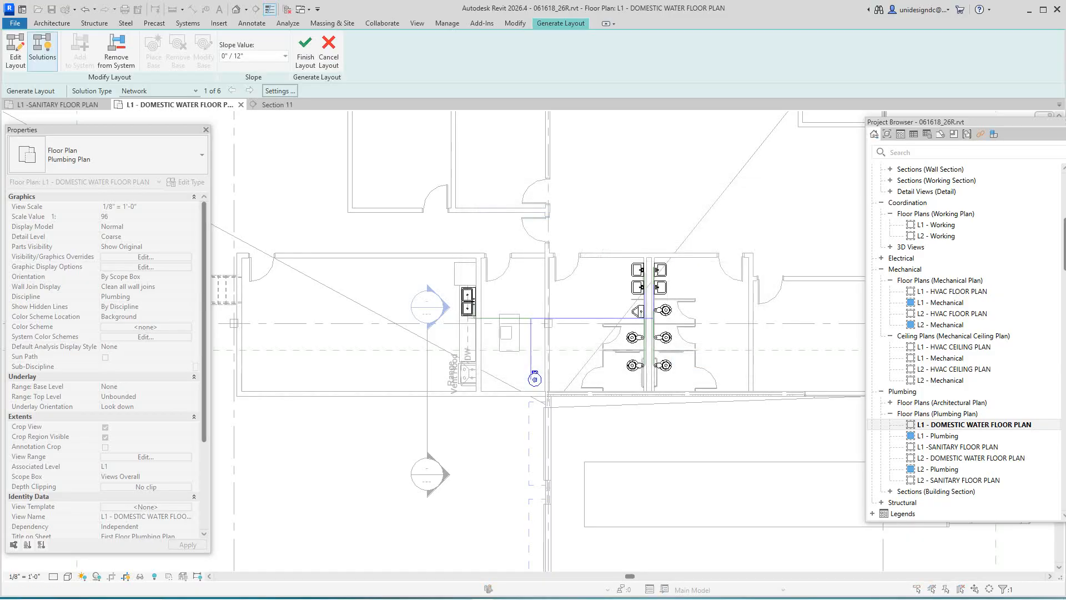
Compare the Network routing solutions for the cold water layout, keep solution 1 of 6 and finish the layout
scroll(688, 317, up, 4)
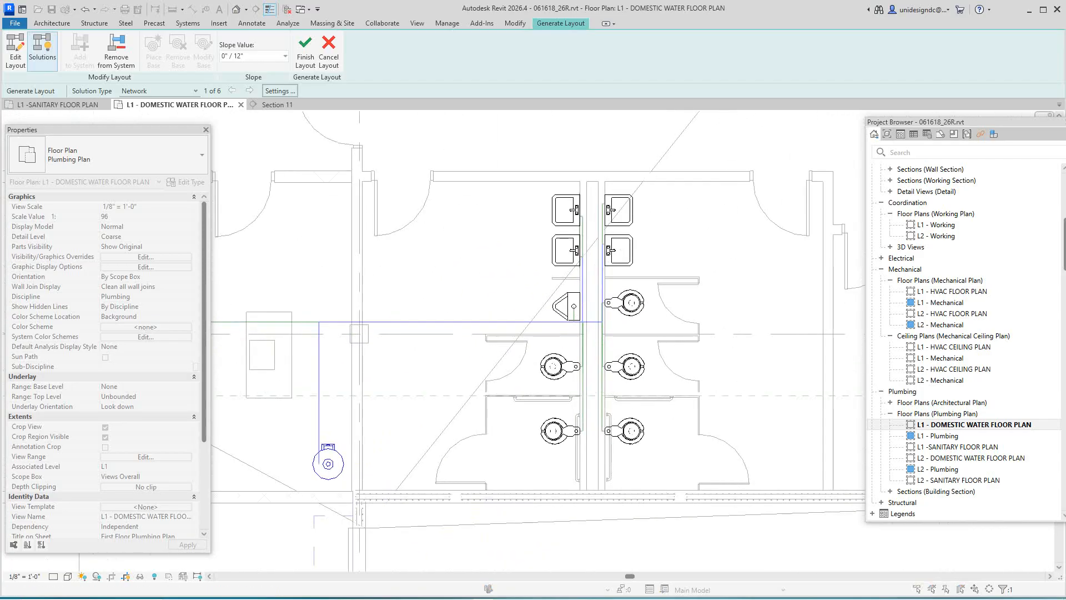
scroll(613, 388, down, 3)
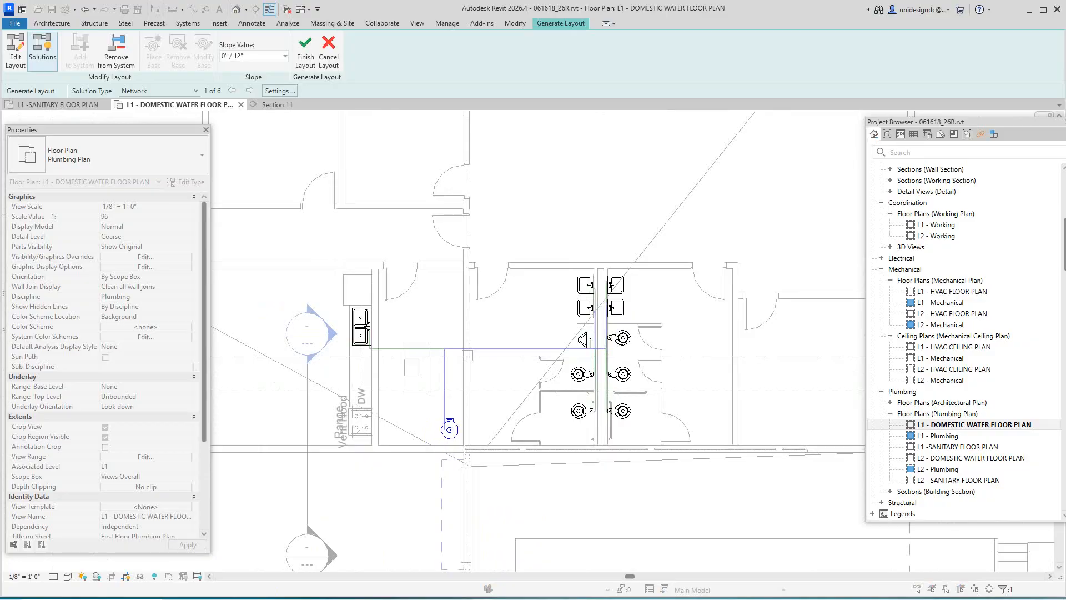
click(249, 91)
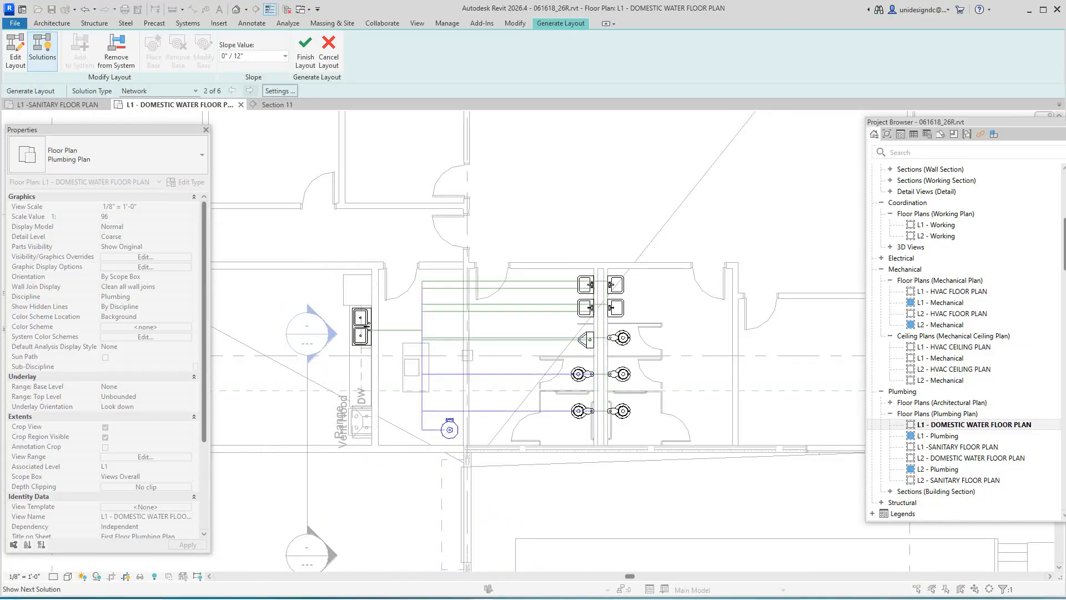
click(249, 91)
click(249, 90)
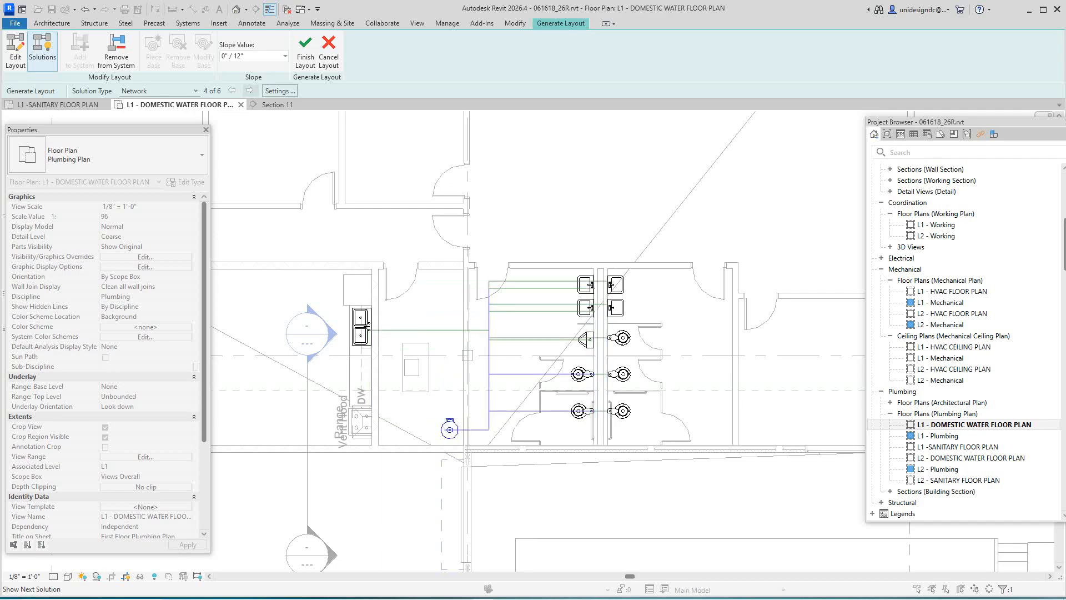
click(249, 90)
click(249, 90)
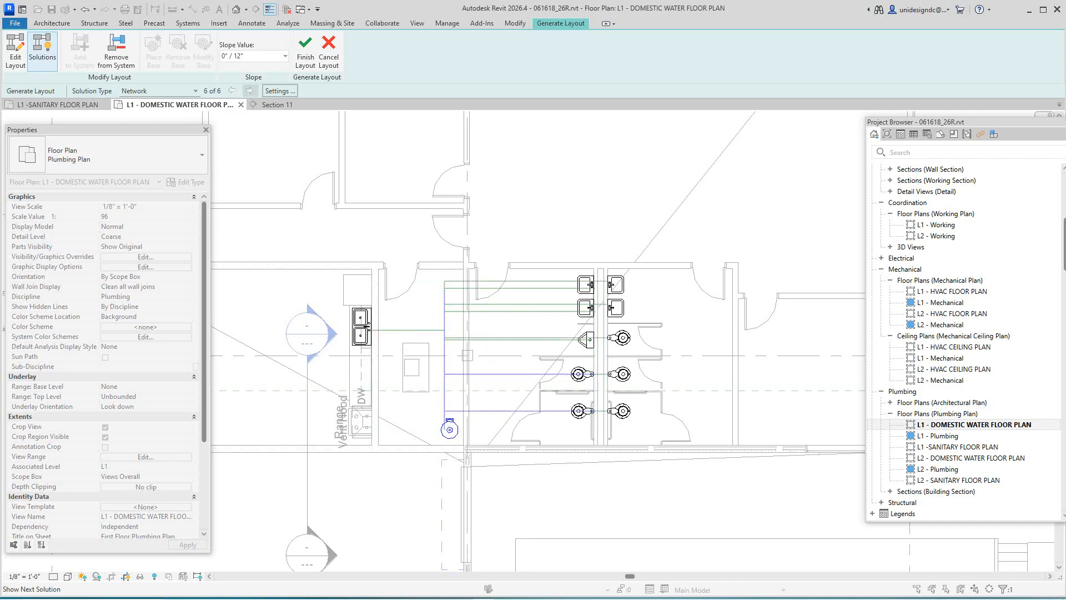
click(249, 90)
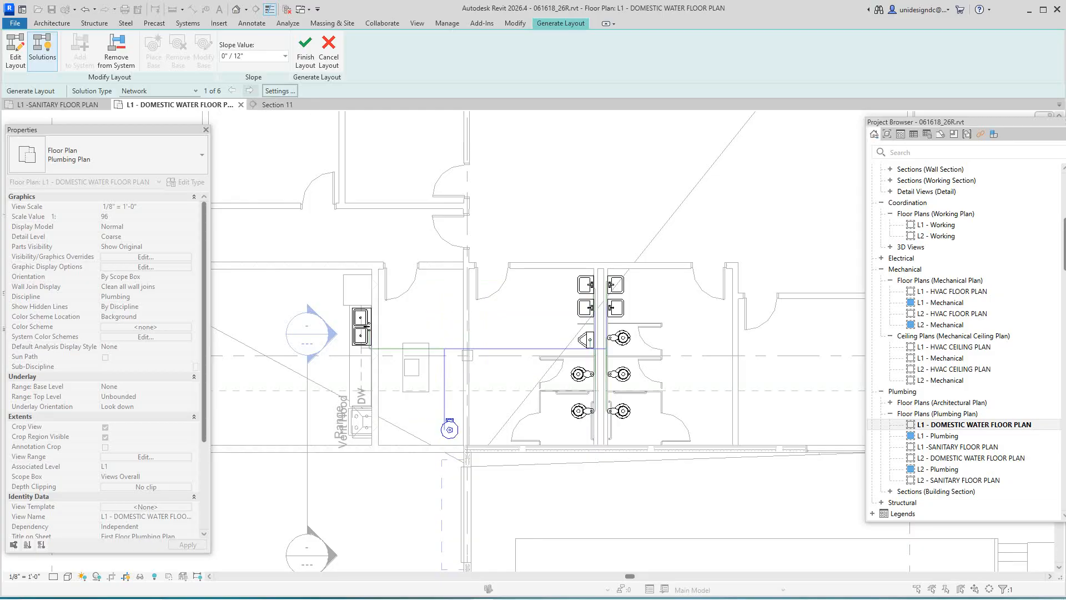
click(304, 51)
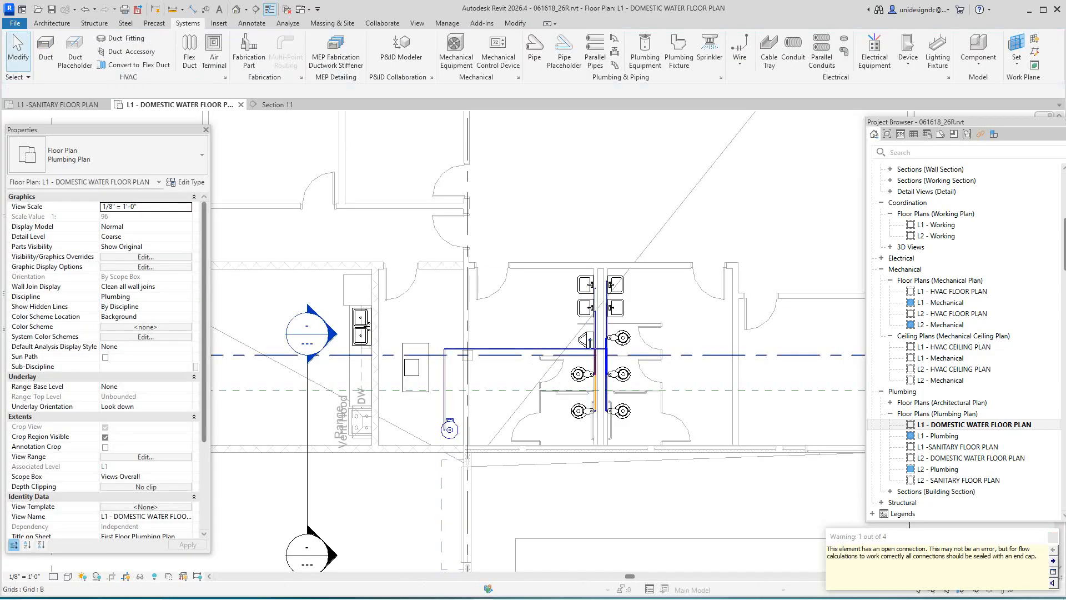
Move the Section 11 line from beside the kitchen to the space between the water heater and the restroom fixtures
scroll(540, 415, up, 2)
scroll(630, 383, up, 4)
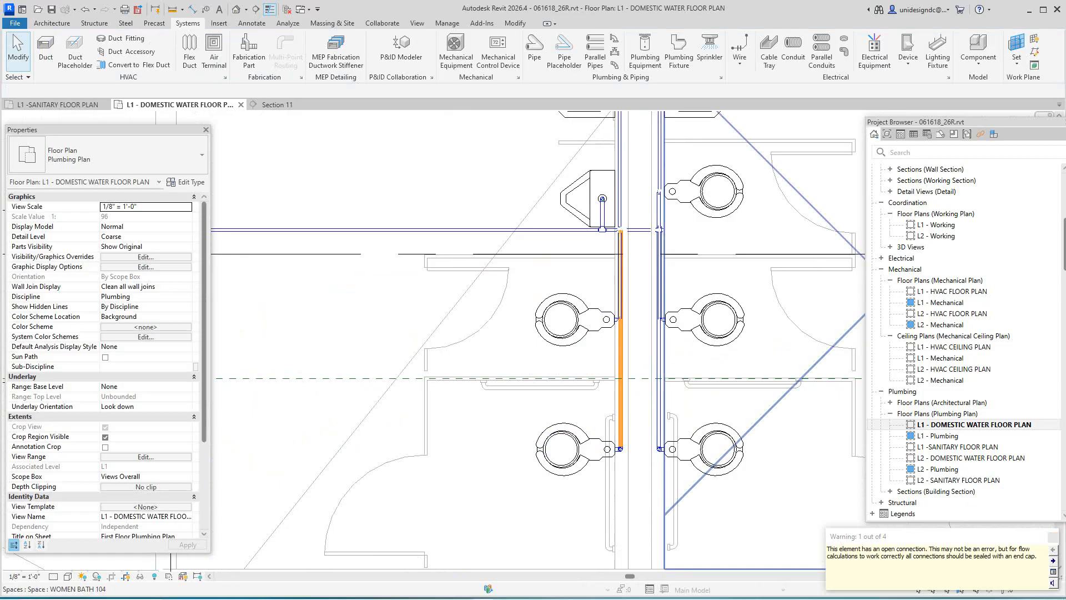
scroll(575, 354, down, 5)
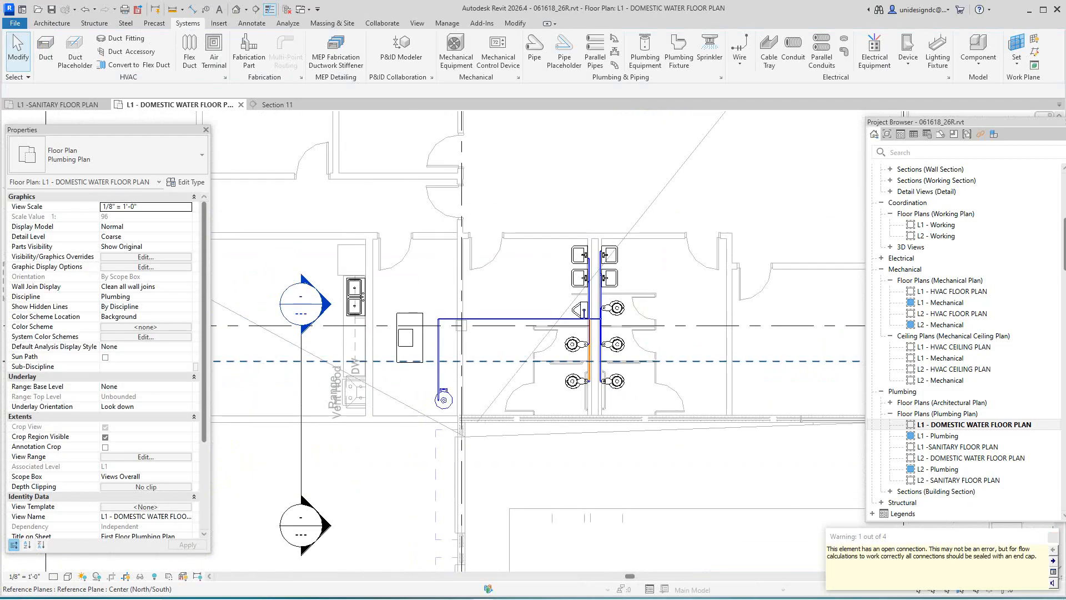
scroll(583, 360, down, 1)
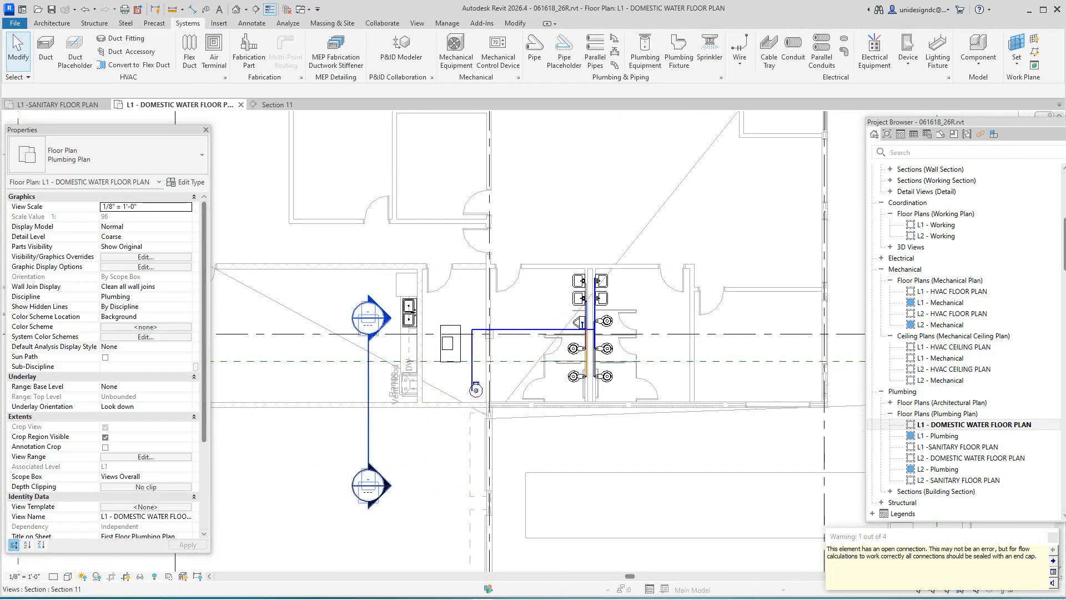
click(368, 380)
drag(368, 380, 520, 347)
Inspect the cold water pipes around the restroom fixtures and move the Section 11 line back to the far side of the kitchen
scroll(603, 446, up, 3)
scroll(574, 248, up, 1)
middle_drag(575, 248, 544, 400)
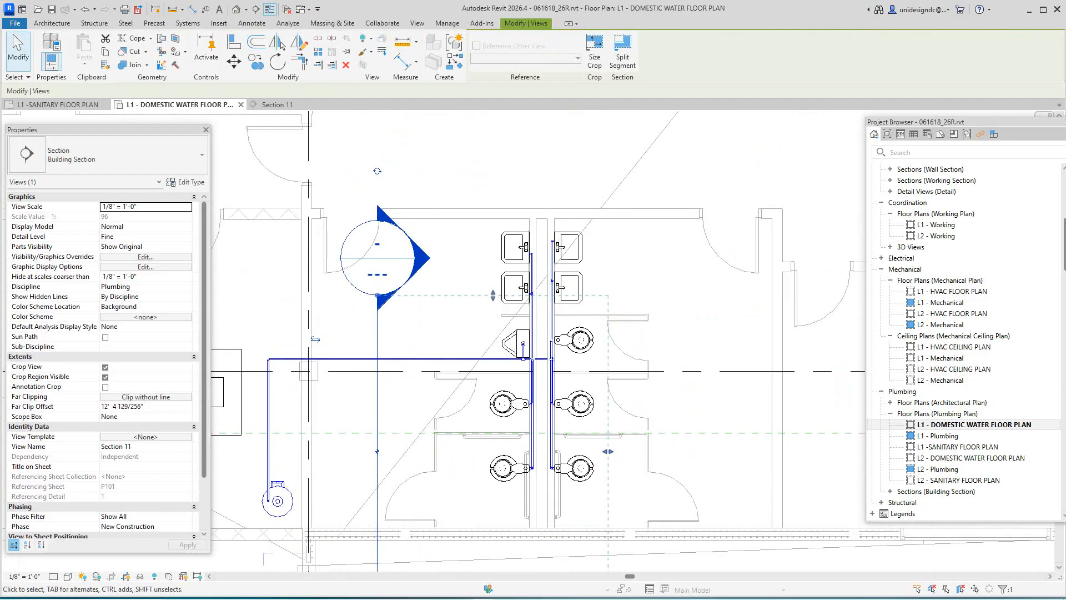
scroll(541, 393, up, 5)
scroll(530, 384, up, 1)
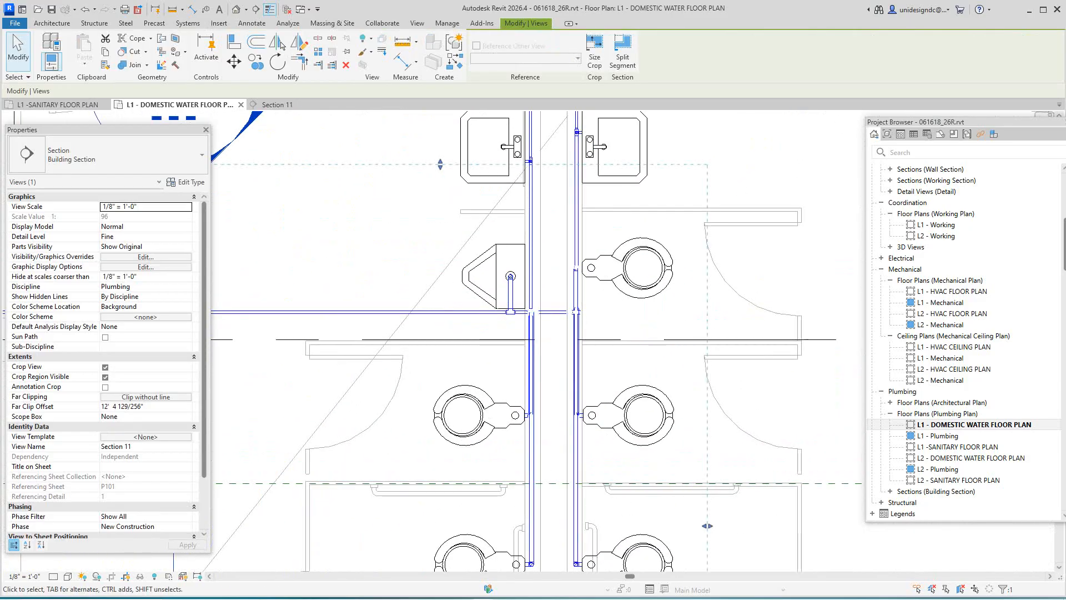
scroll(536, 421, down, 8)
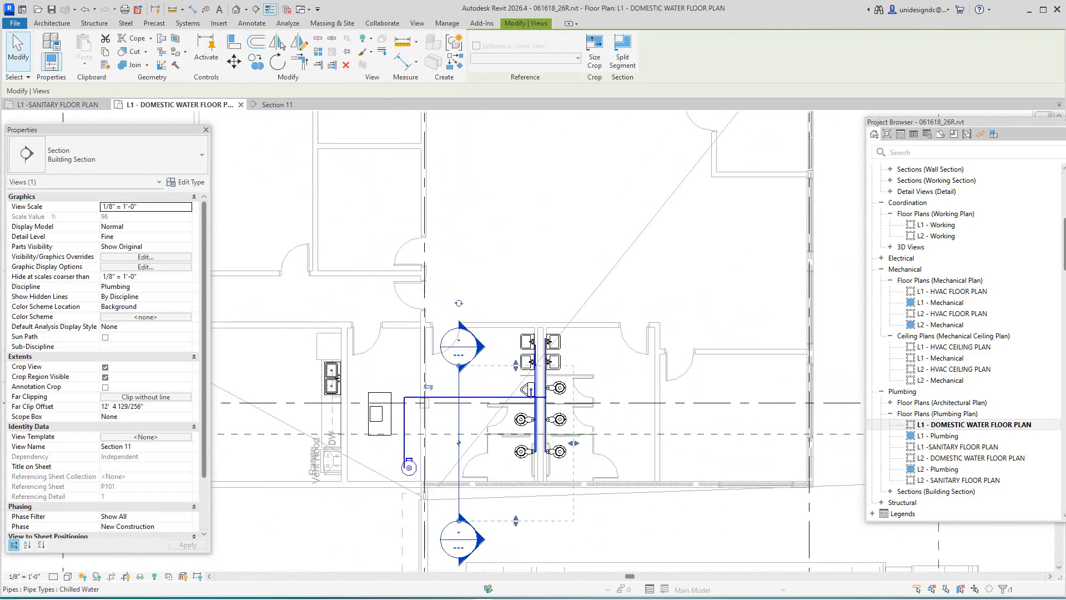
scroll(593, 516, down, 1)
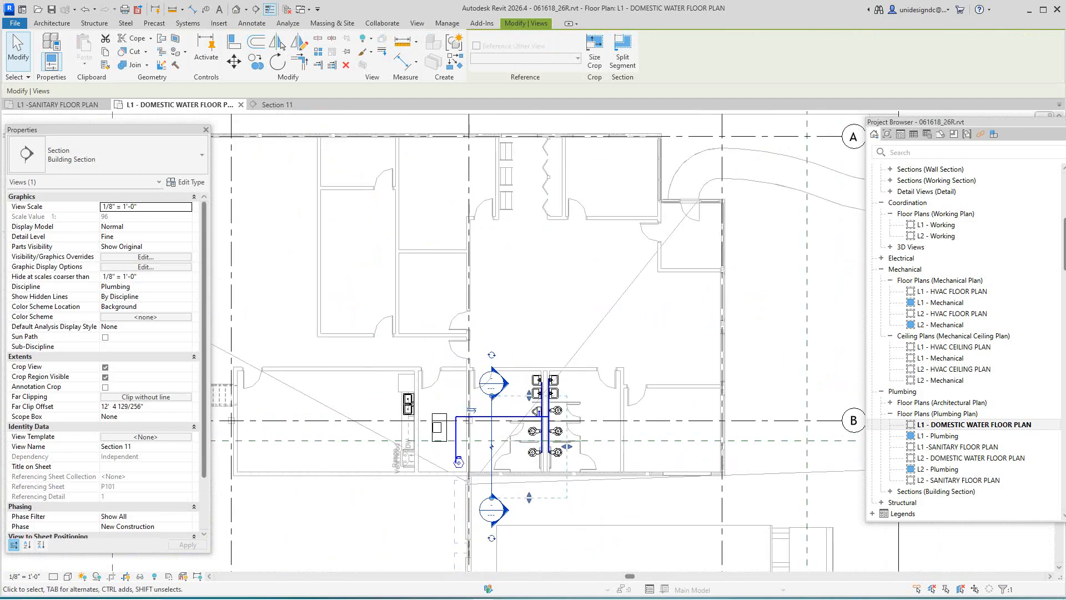
scroll(592, 516, down, 1)
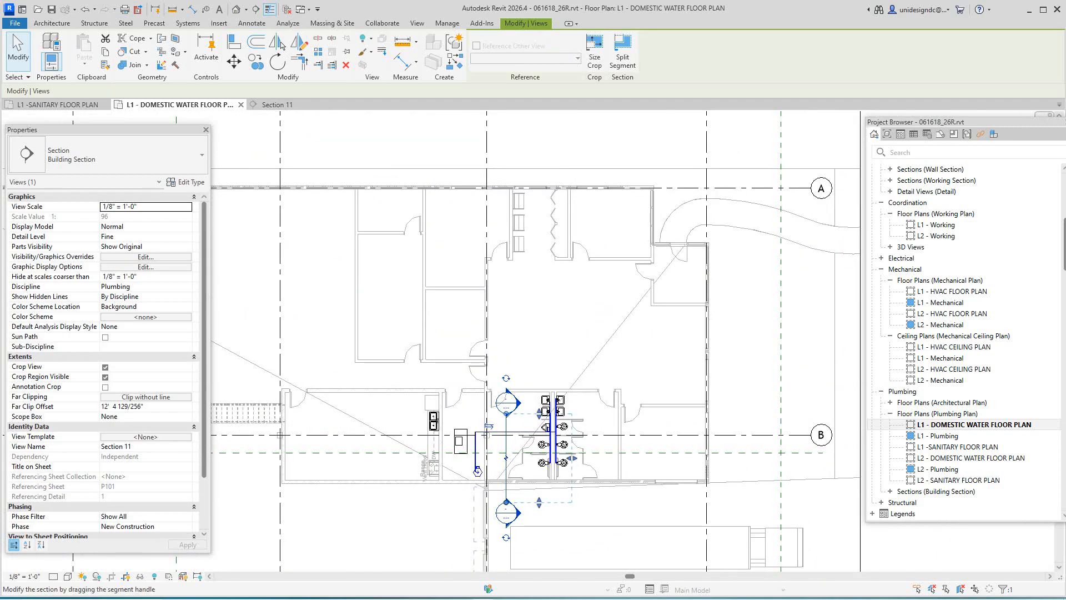
drag(506, 439, 331, 445)
In the pipe conversion settings for Domestic Hot Water, choose the Default pipe type for both main and branch, and apply them
scroll(441, 512, up, 1)
scroll(540, 484, up, 2)
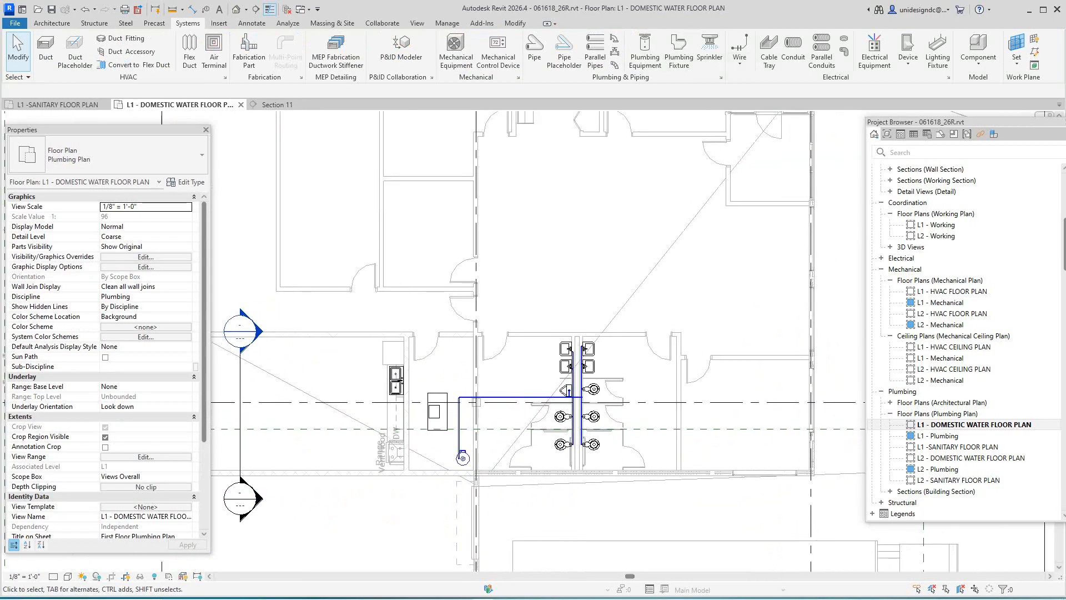
scroll(593, 145, up, 2)
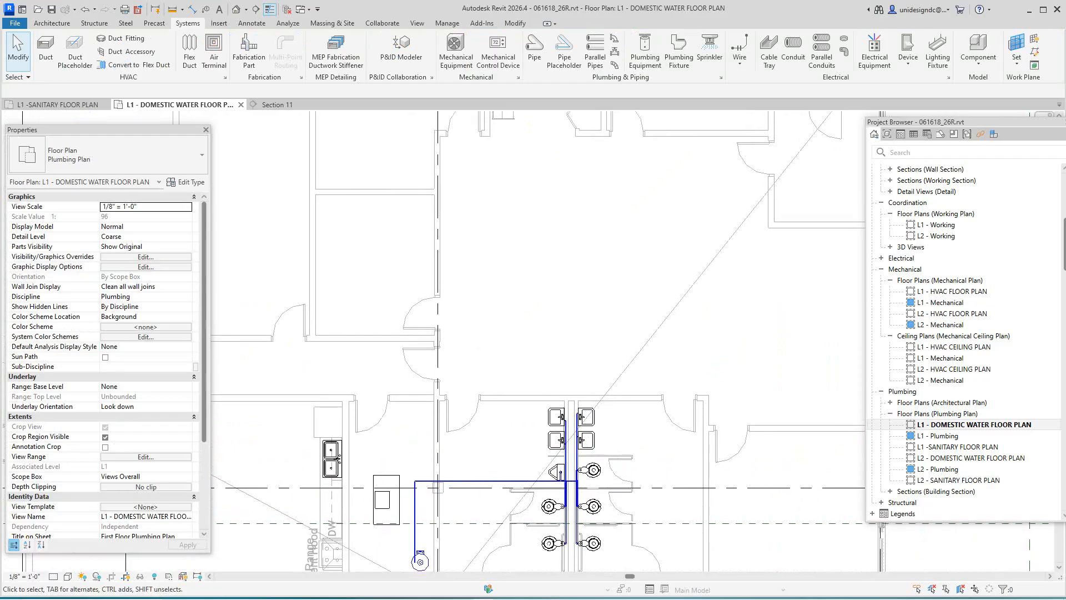
click(721, 78)
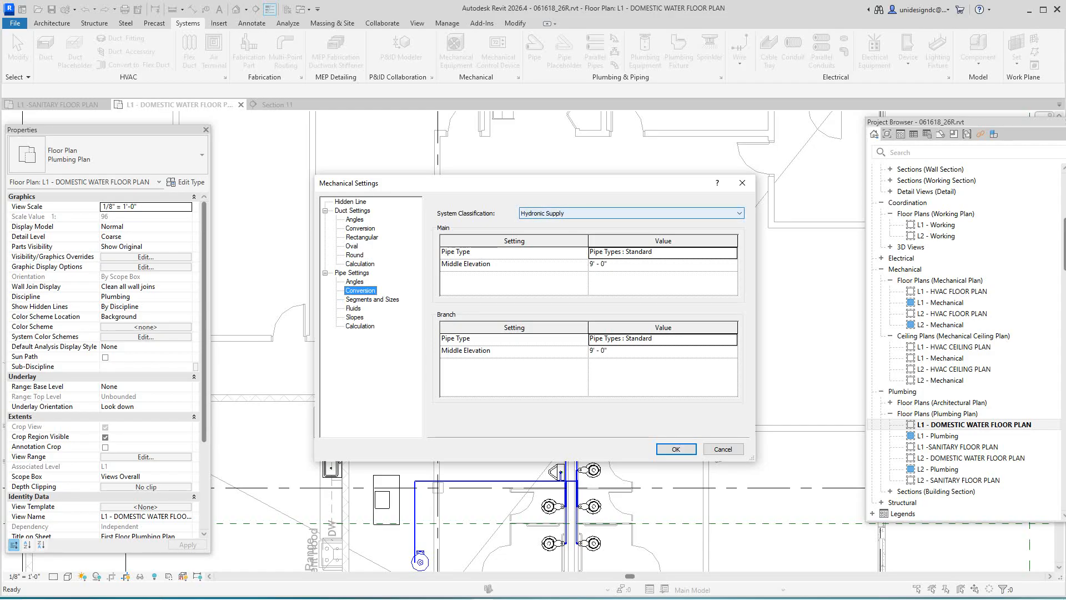
click(631, 213)
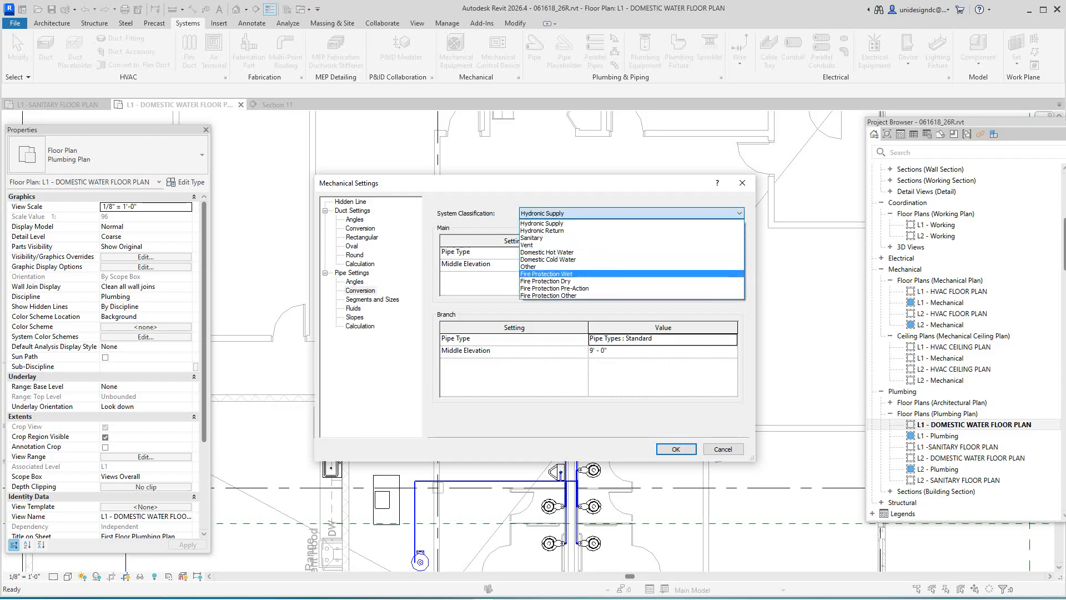
click(577, 253)
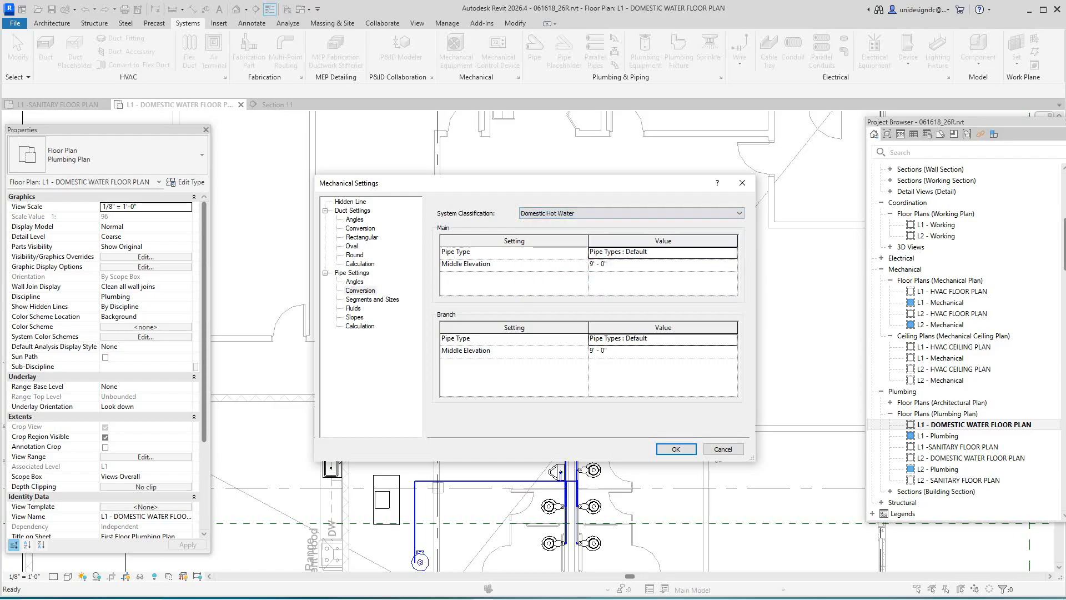
click(732, 252)
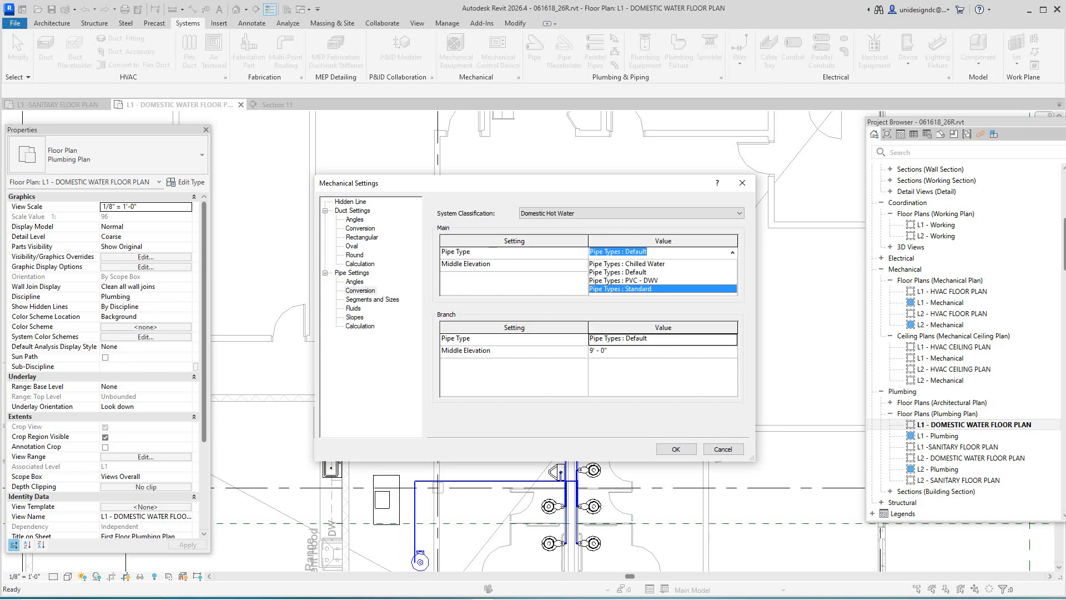
click(618, 272)
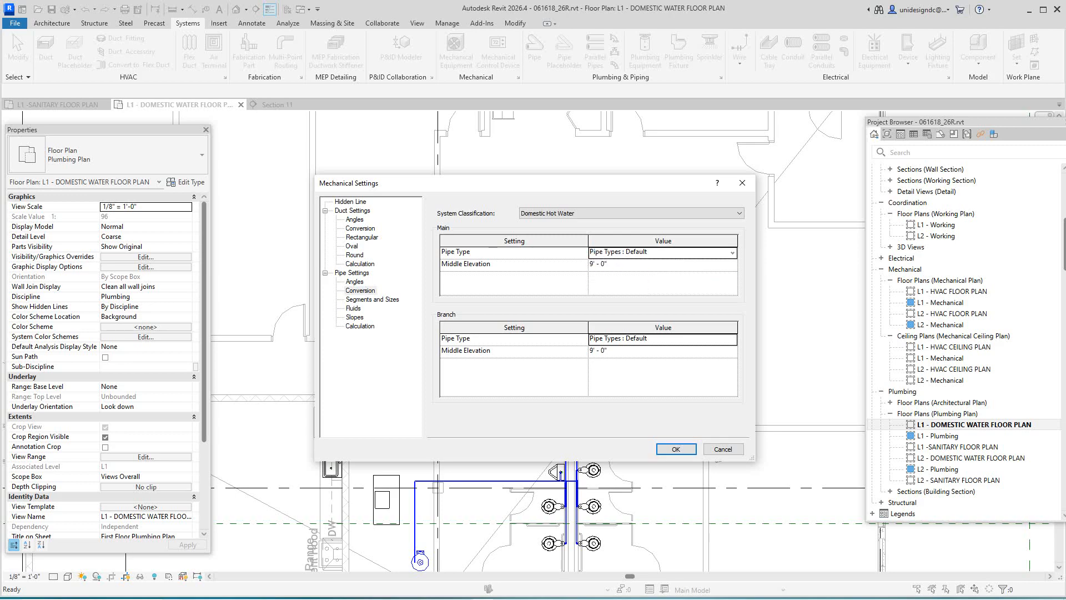
click(732, 340)
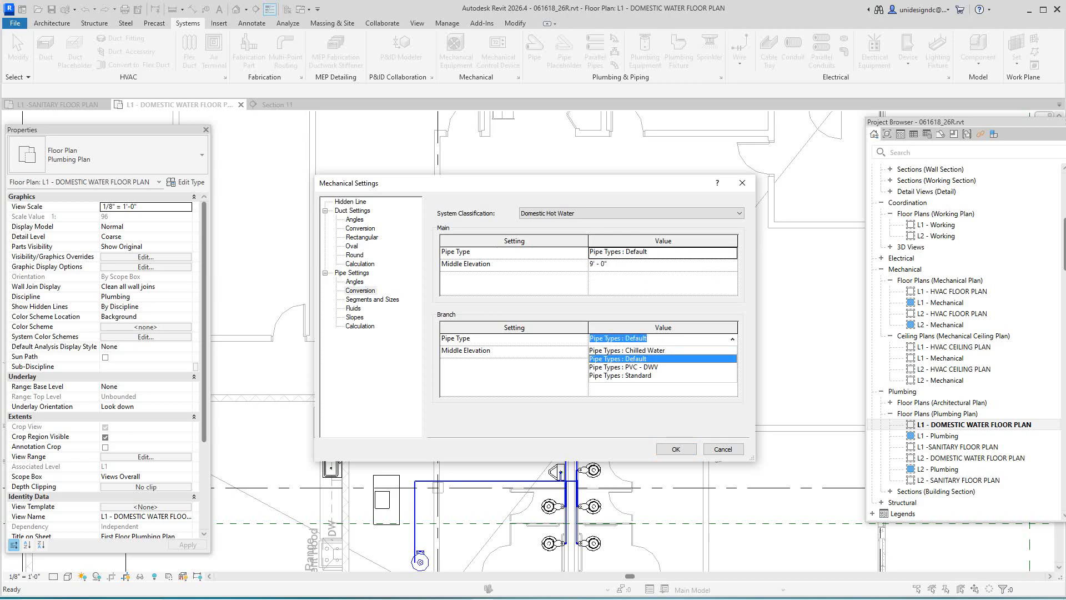
click(619, 359)
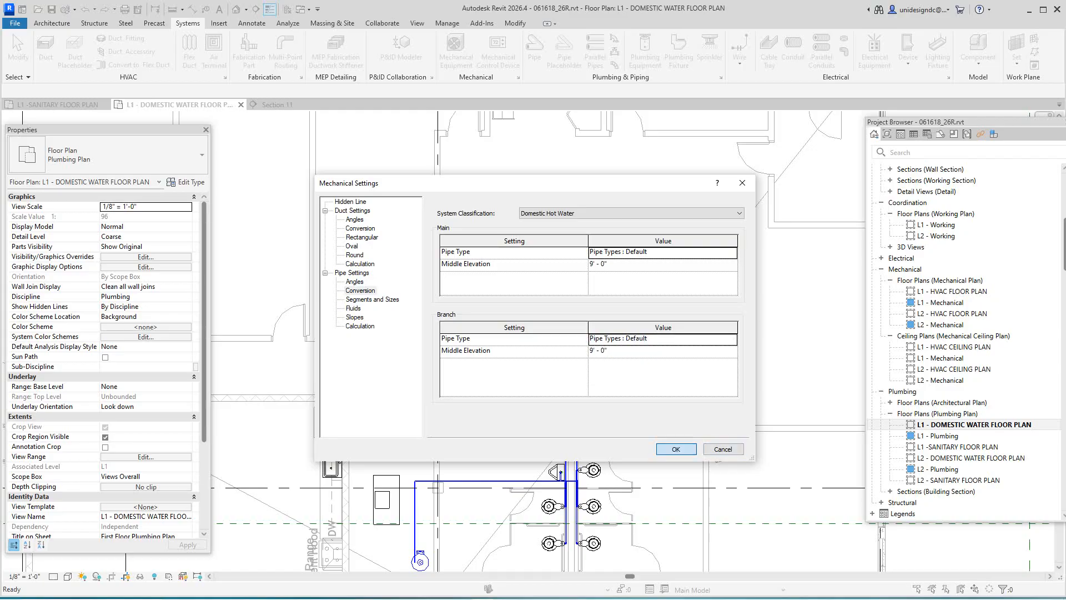
click(676, 450)
Create a Domestic Hot Water piping system from the wall-mounted lavatory next to the water closets in the right-hand restroom
scroll(672, 381, down, 2)
middle_drag(591, 446, 616, 297)
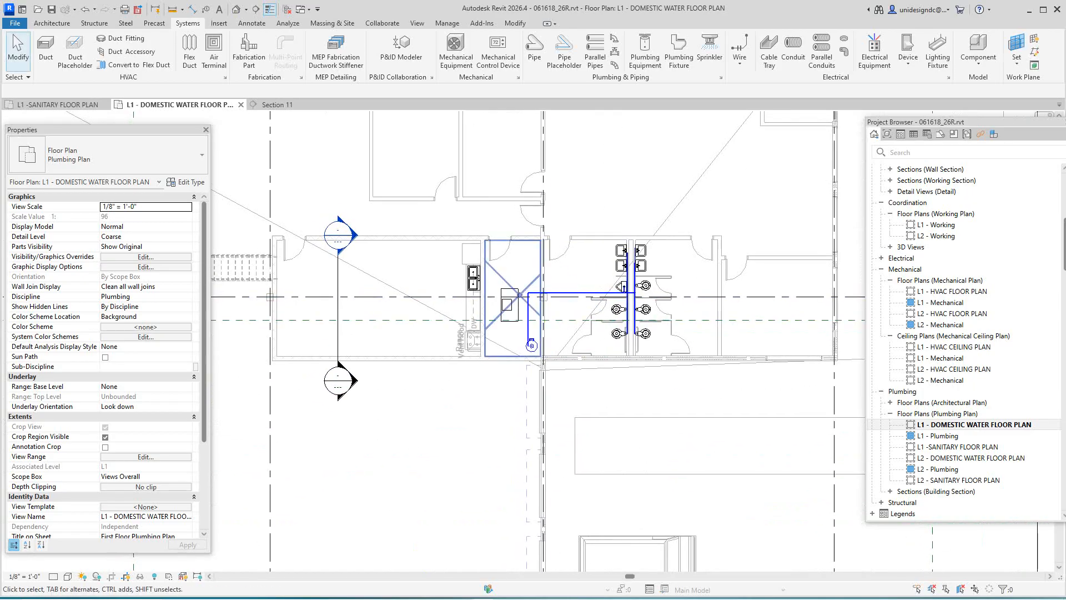
scroll(635, 209, up, 2)
middle_drag(550, 333, 671, 297)
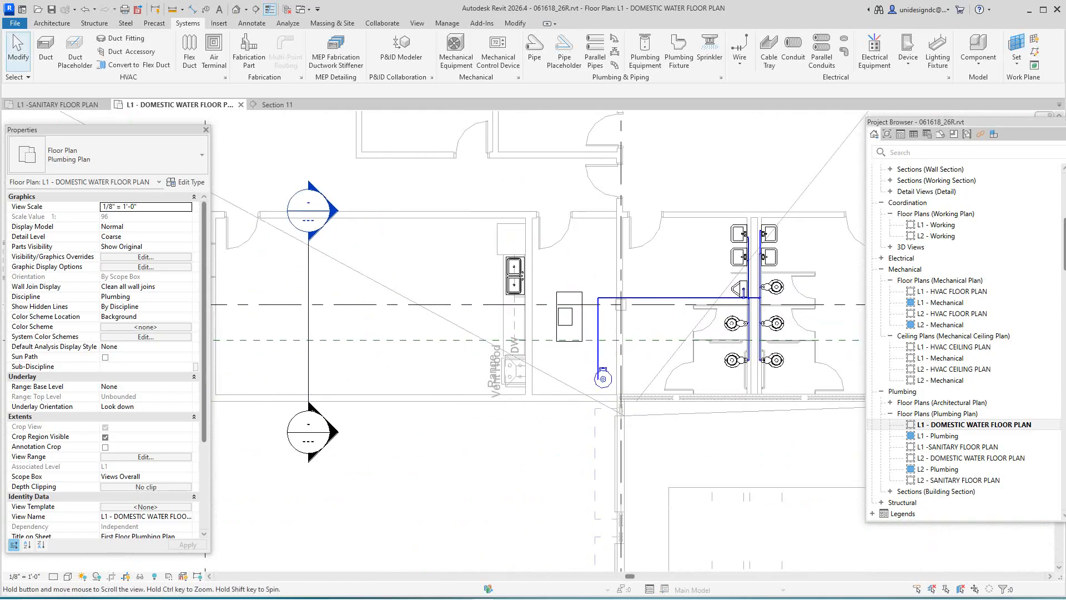
scroll(677, 346, down, 2)
middle_drag(678, 346, 611, 372)
scroll(611, 372, up, 1)
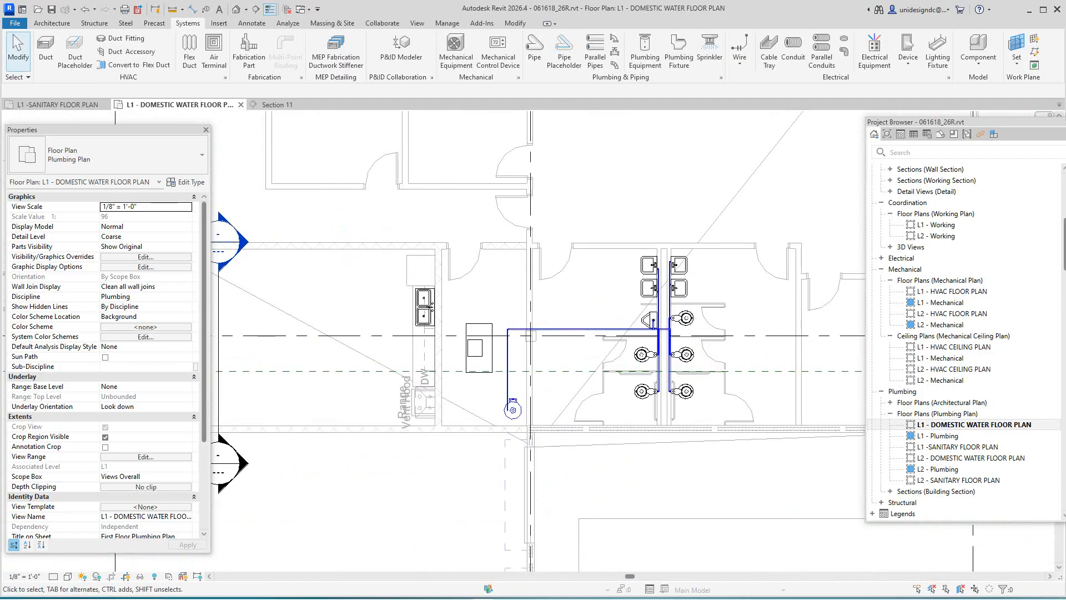
scroll(691, 322, up, 2)
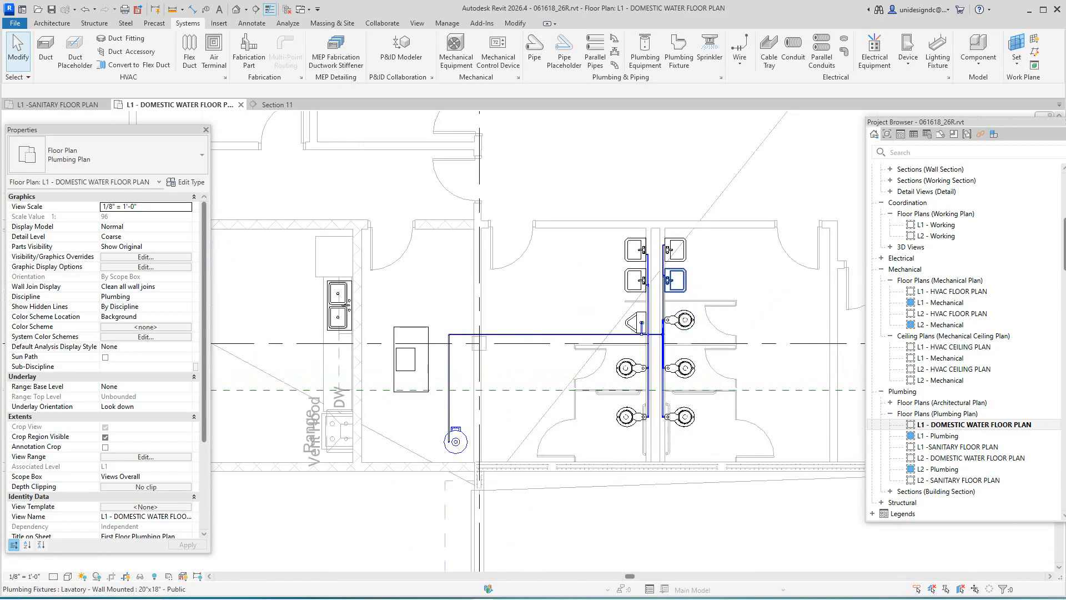
click(674, 280)
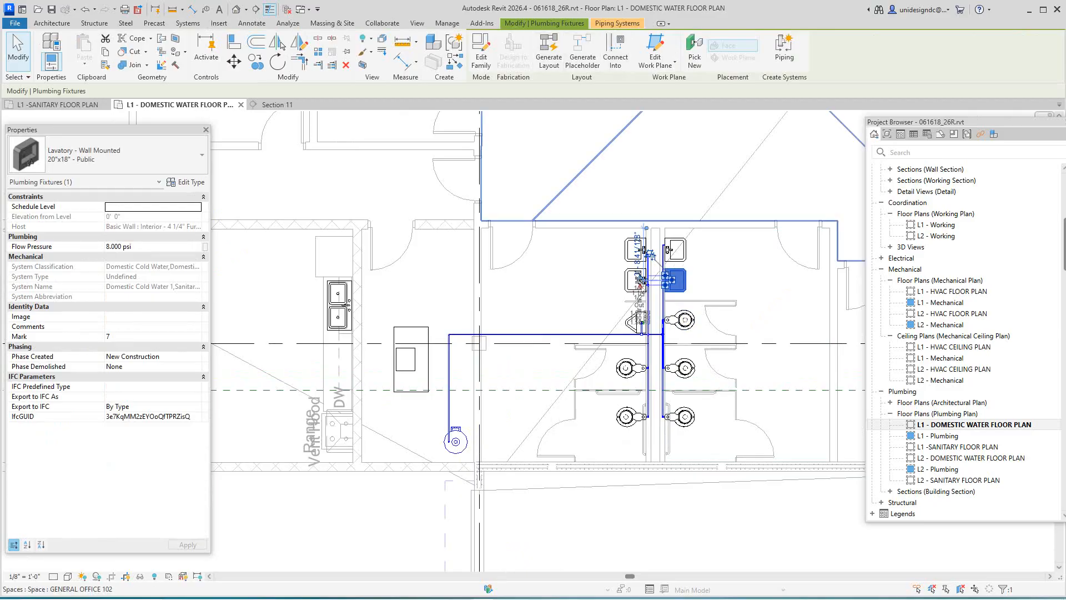
click(784, 50)
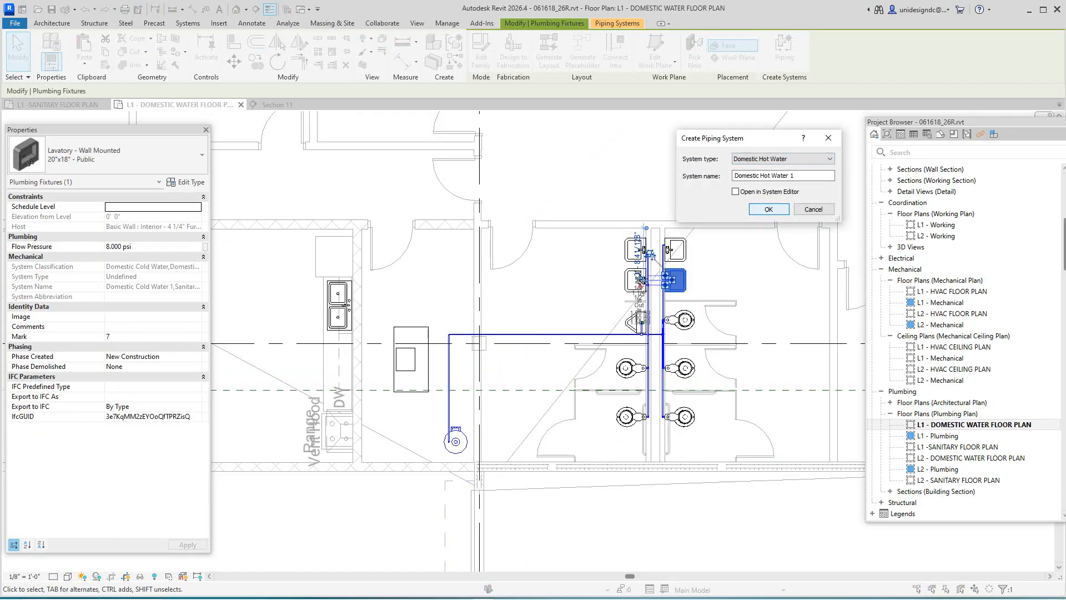
key(Return)
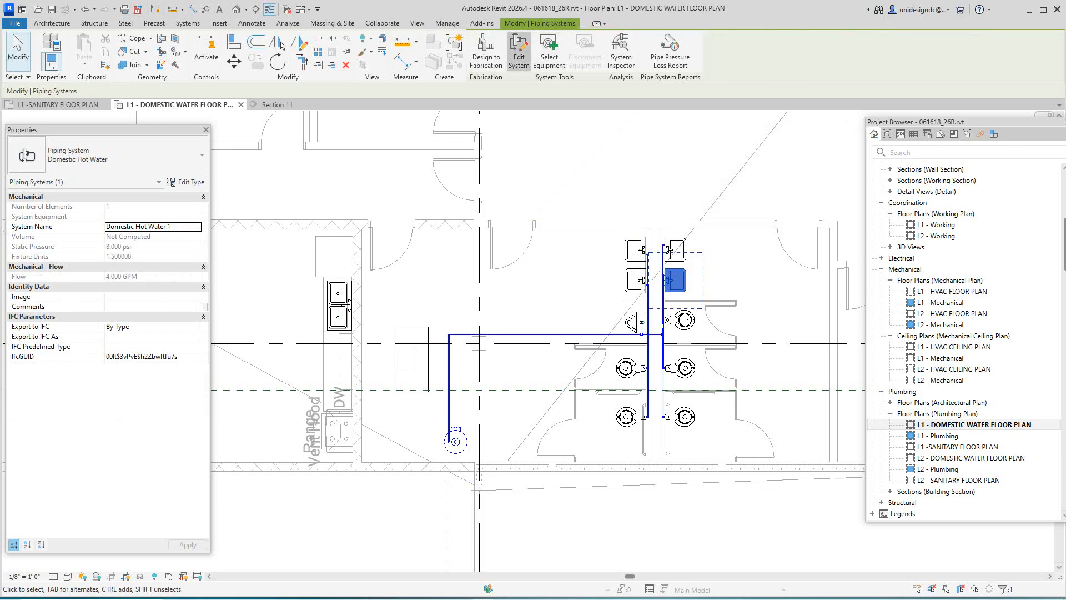
Edit the new hot water system and add the other three lavatories and the double kitchen sink
click(519, 51)
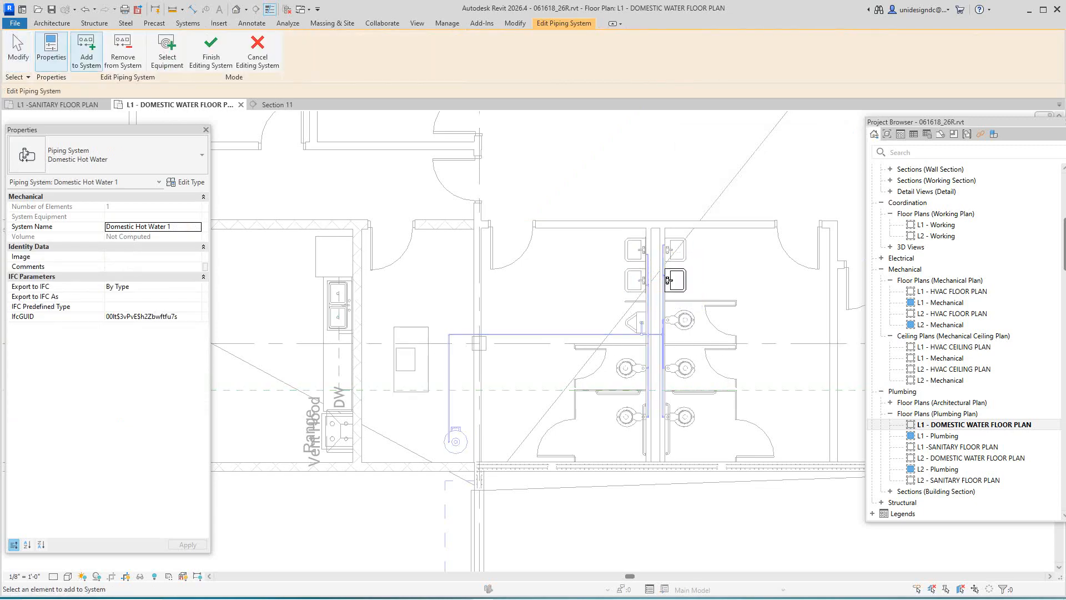
click(635, 280)
click(676, 250)
click(635, 250)
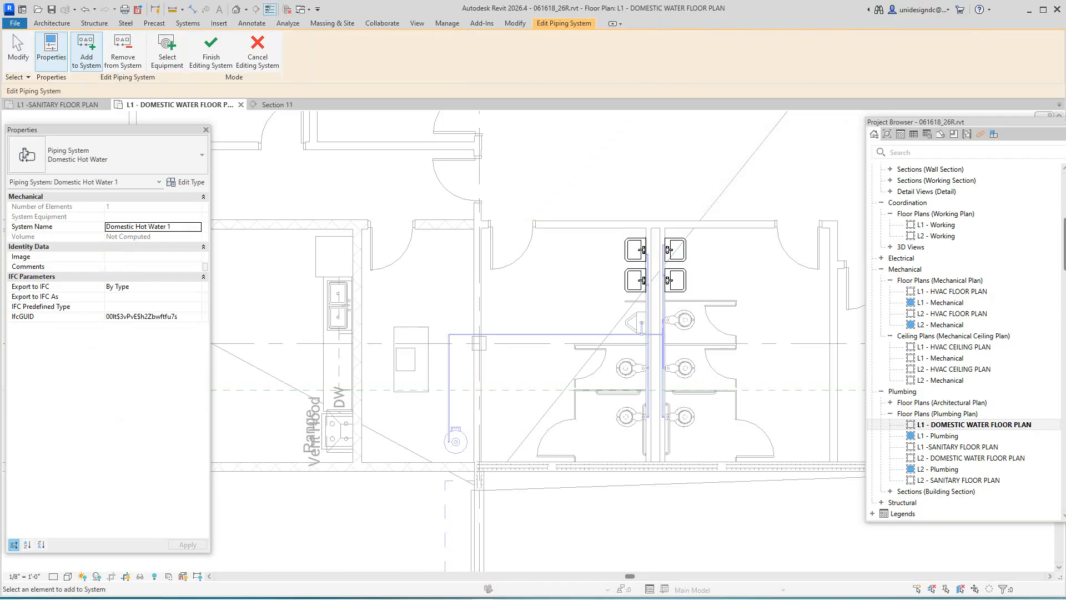
click(340, 304)
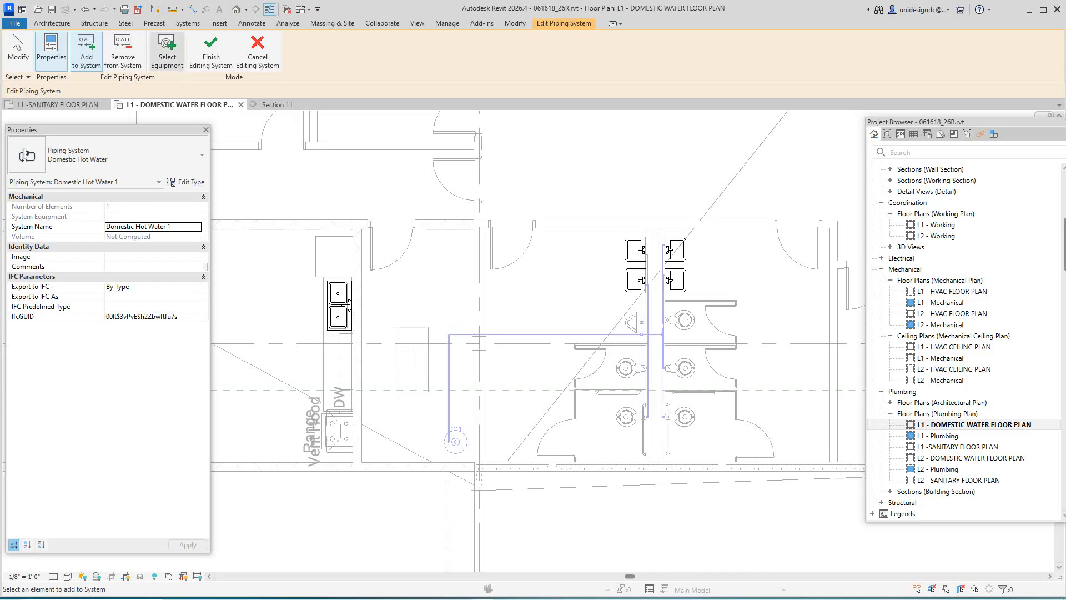
Assign the 40-gallon water heater as the equipment of the hot water system and finish editing the system
click(166, 51)
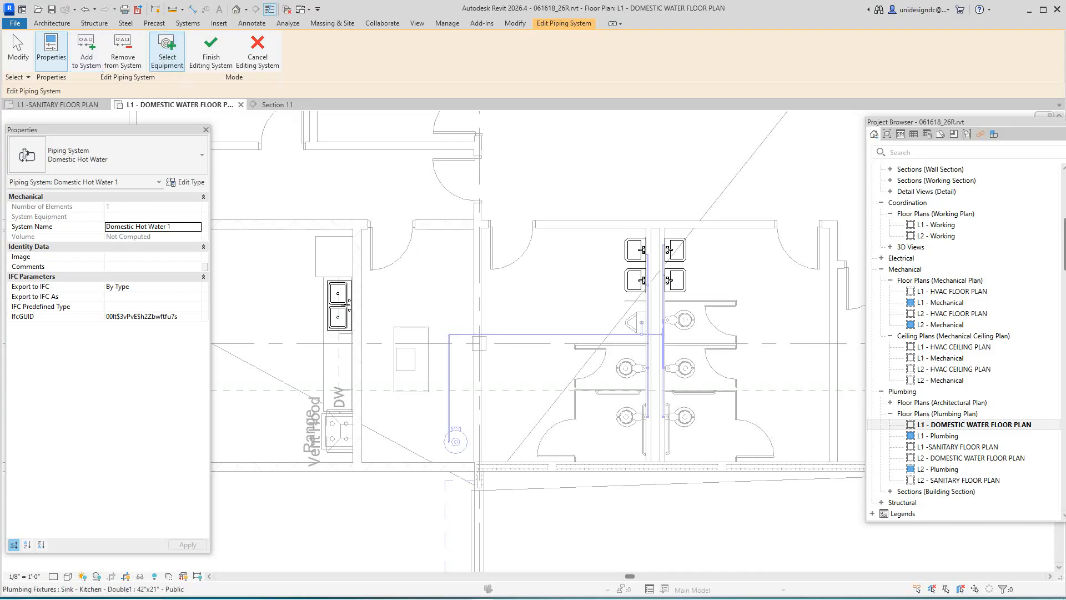
click(455, 442)
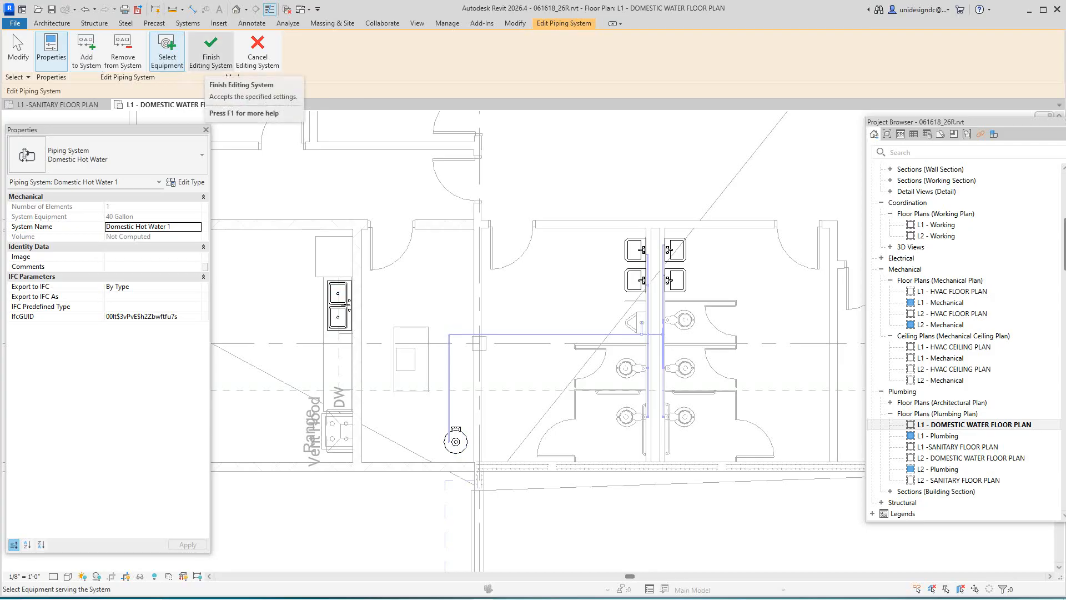
click(211, 51)
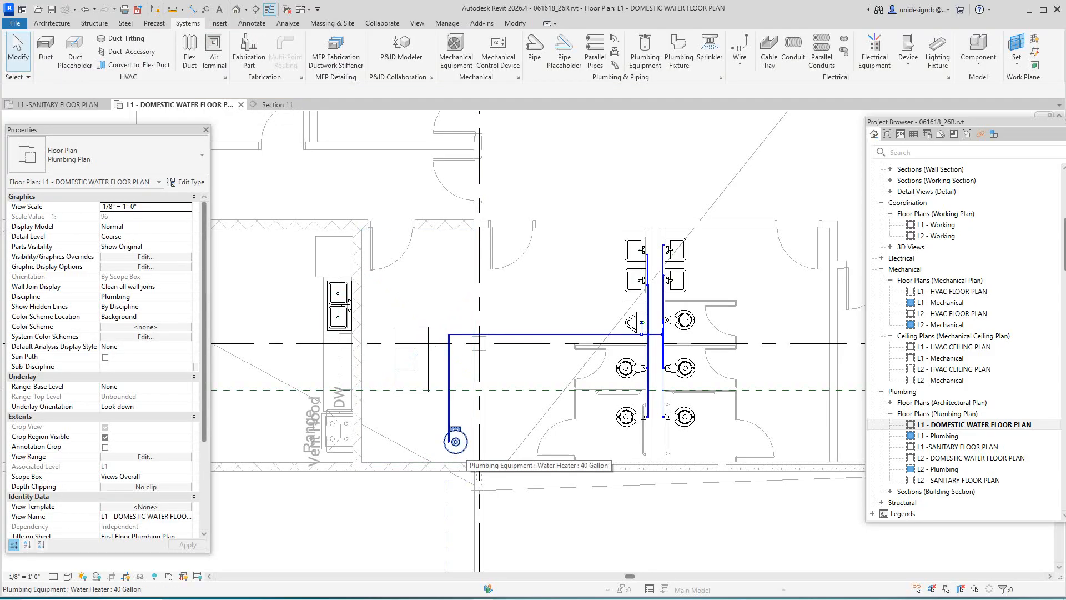
key(Tab)
click(458, 447)
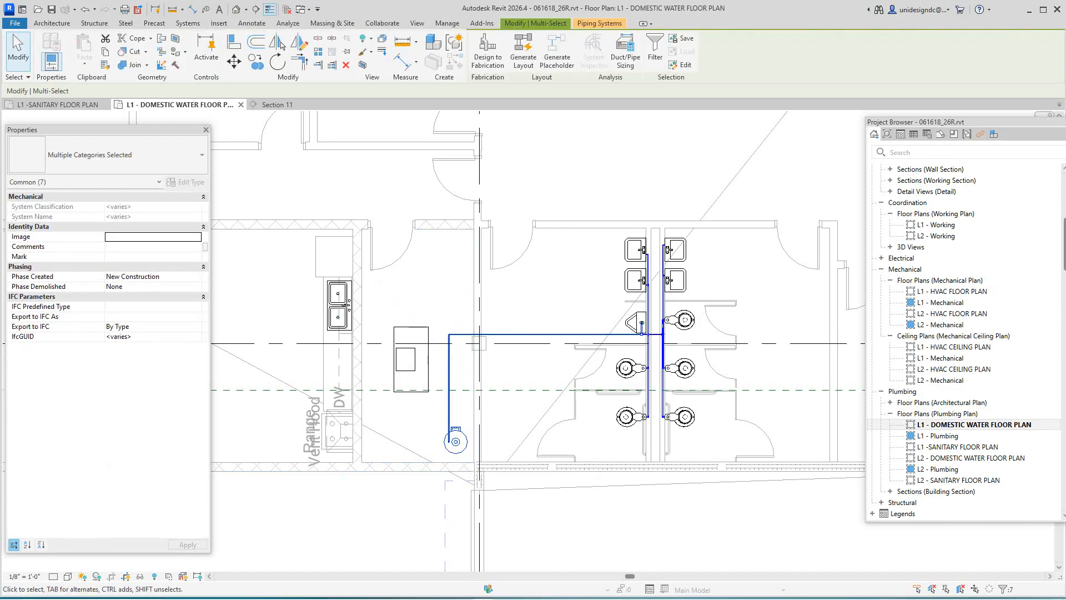
key(Escape)
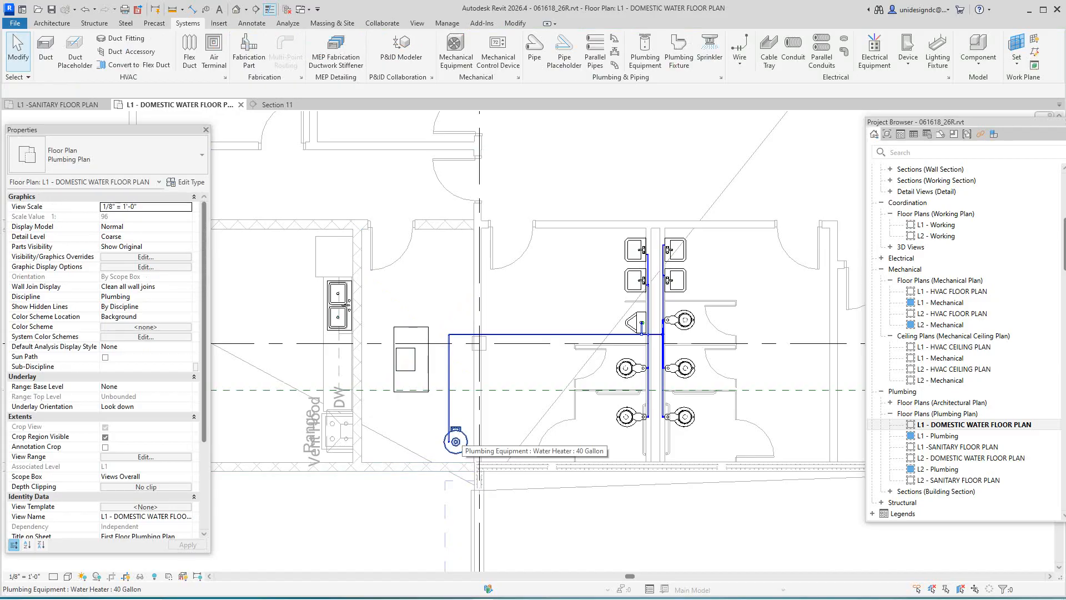
Select the water heater together with its connected pipe network and start a generated layout for Domestic Hot Water 1
key(Tab)
click(457, 445)
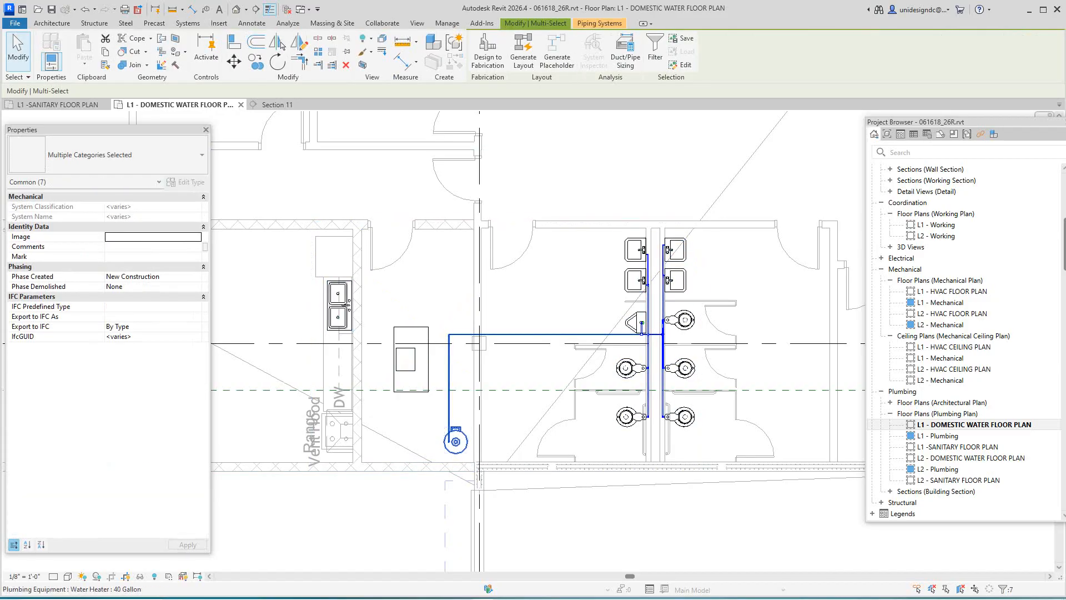
scroll(460, 436, up, 2)
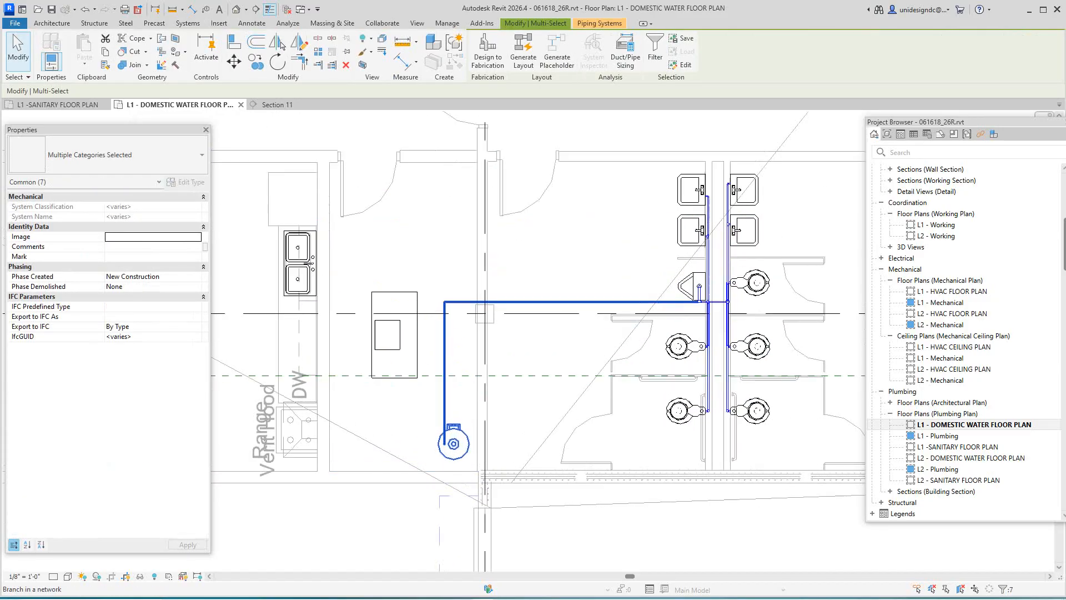
scroll(500, 439, left, 2)
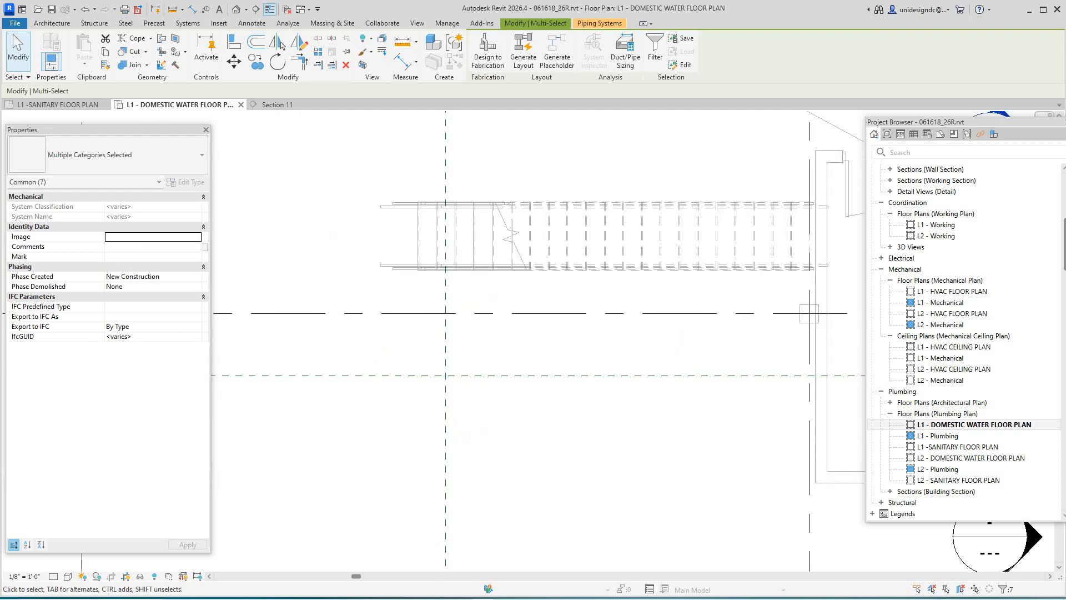
scroll(456, 442, down, 5)
middle_drag(736, 404, 597, 239)
scroll(569, 372, up, 2)
scroll(558, 392, up, 5)
scroll(505, 352, up, 1)
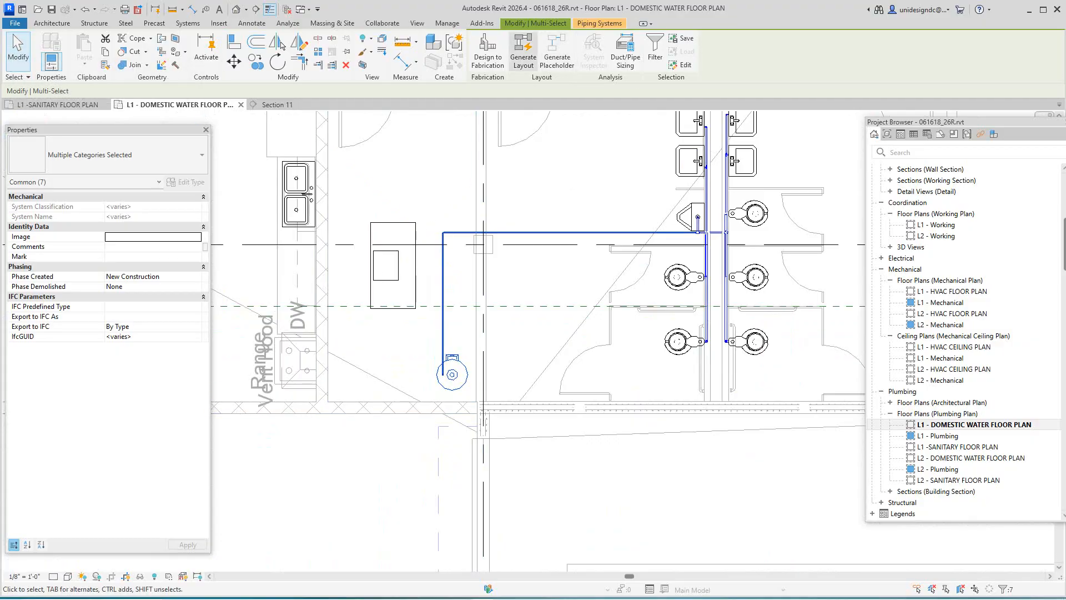
click(523, 49)
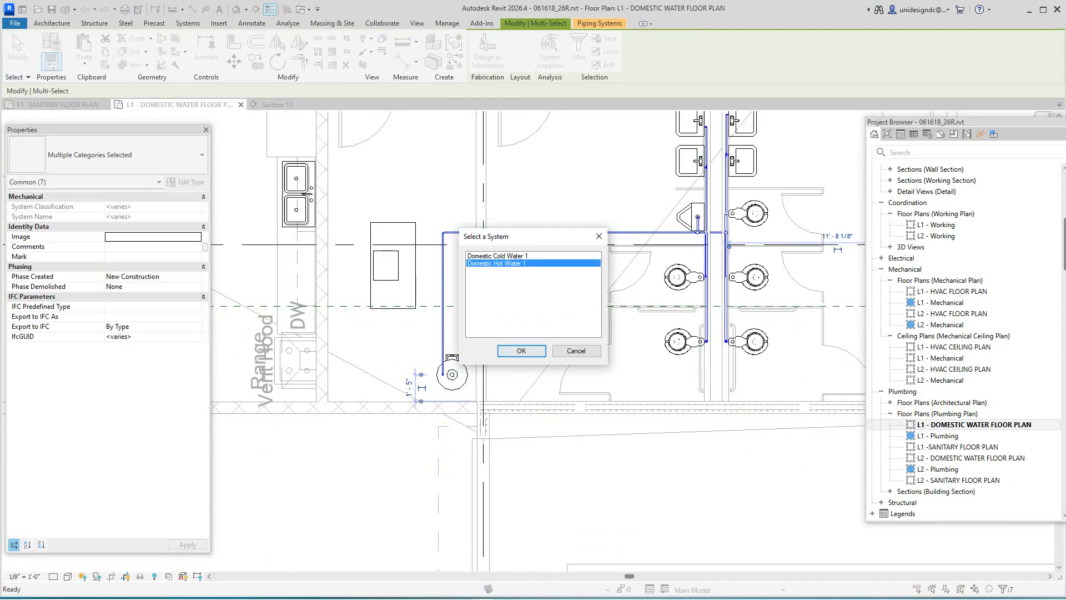
click(522, 350)
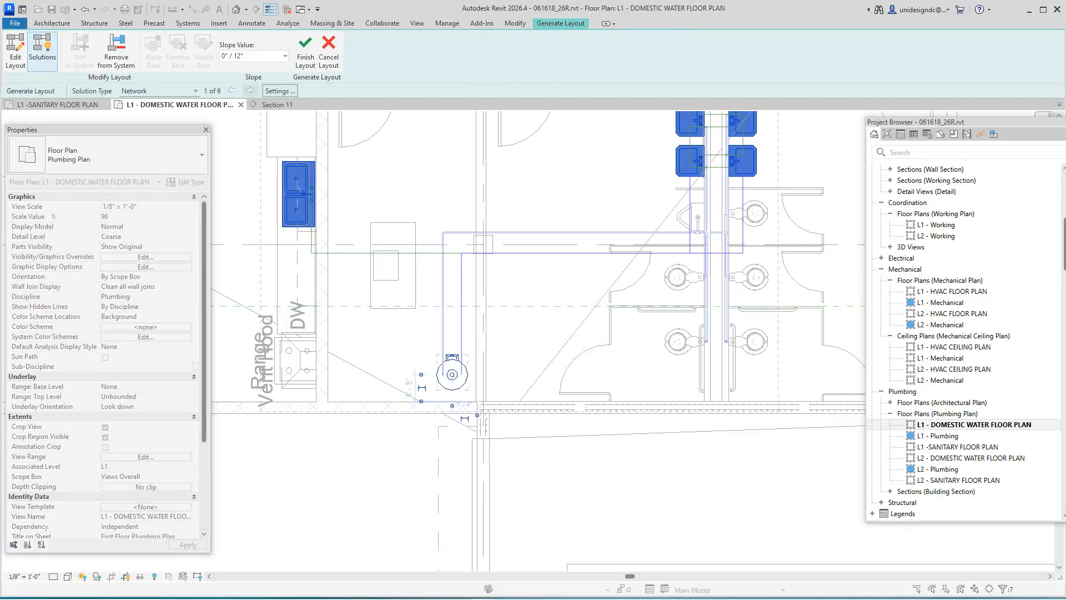
Choose the Default pipe type for the hot water main, check the branch settings, and finish the first Network layout solution
click(280, 91)
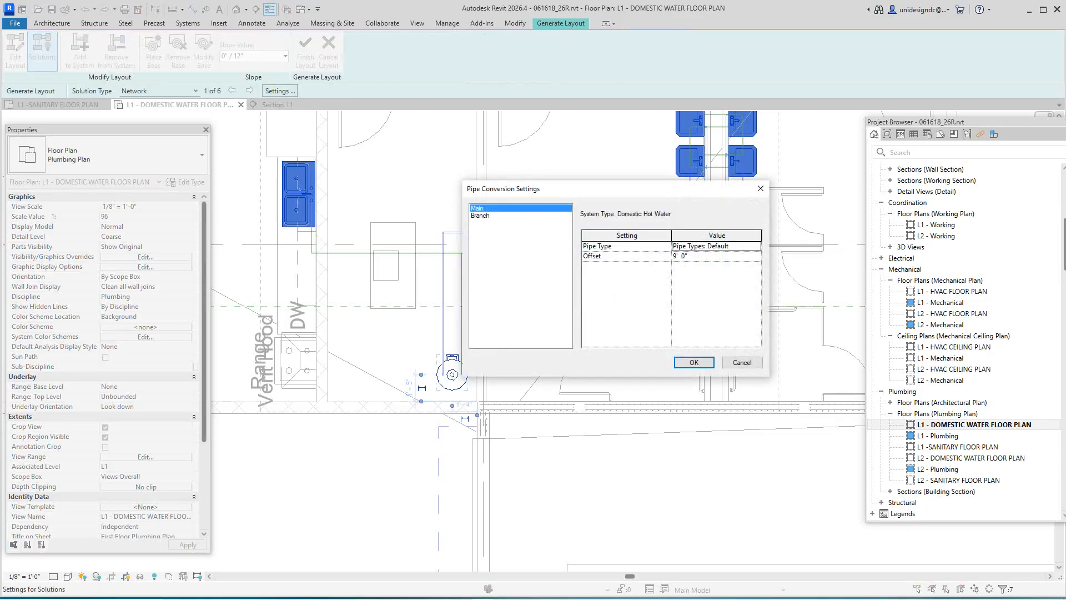
click(756, 246)
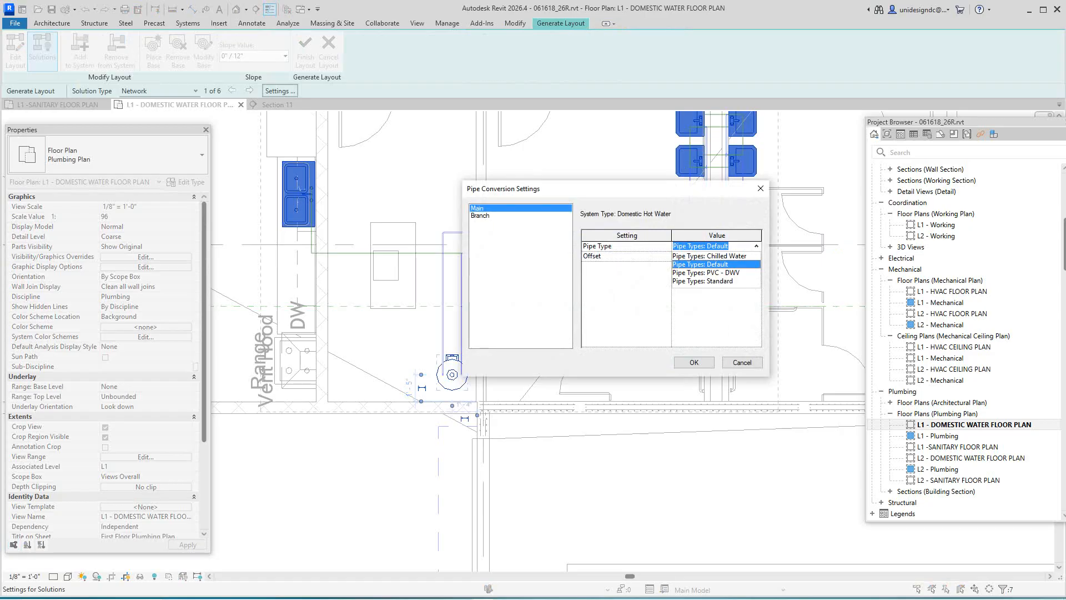
click(701, 264)
click(481, 215)
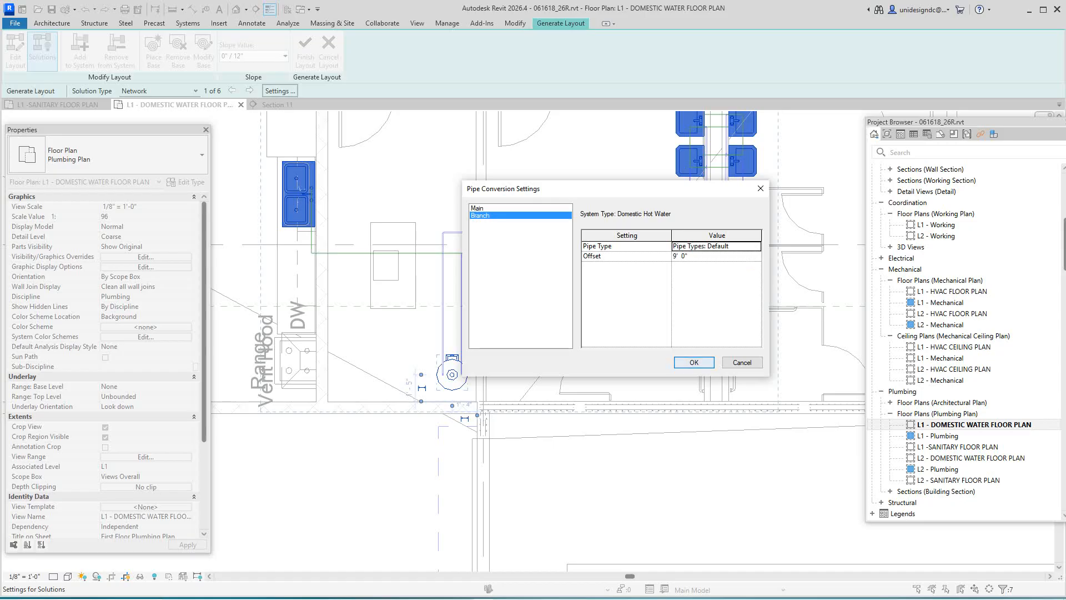
key(Return)
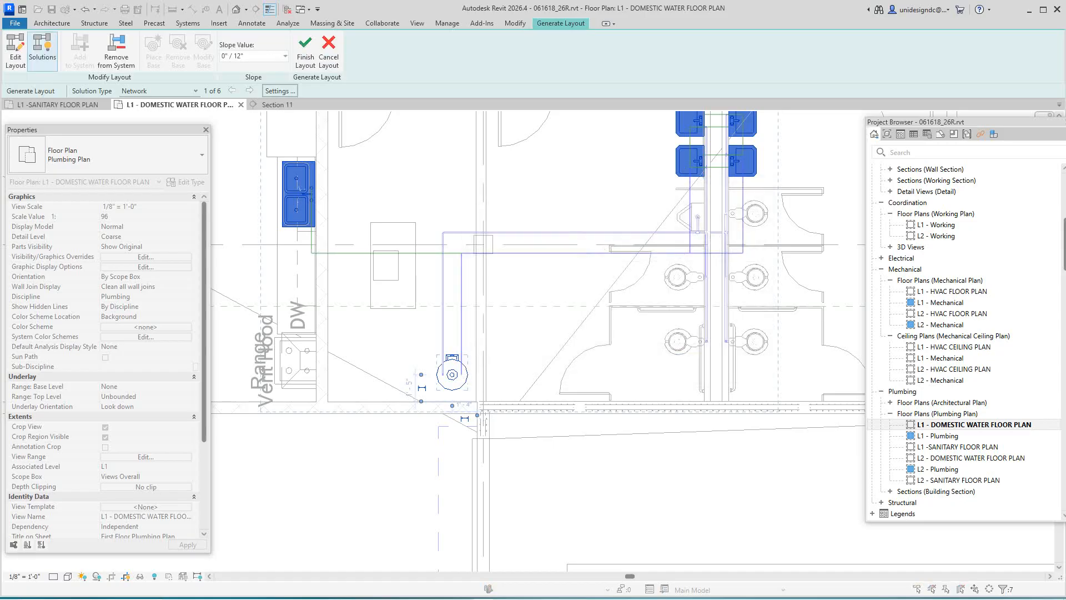
scroll(605, 376, down, 2)
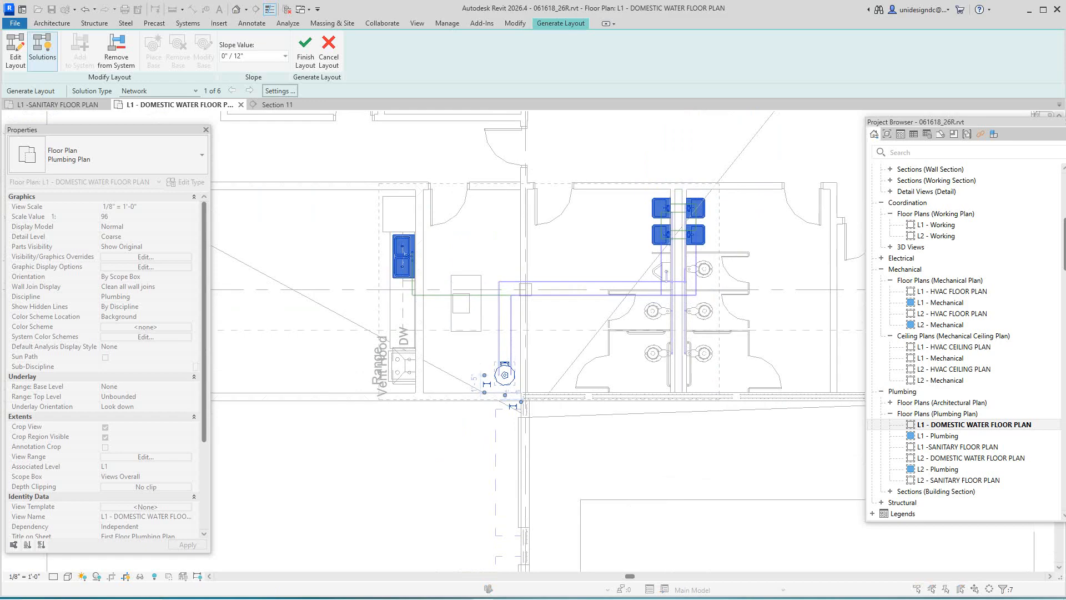
click(305, 50)
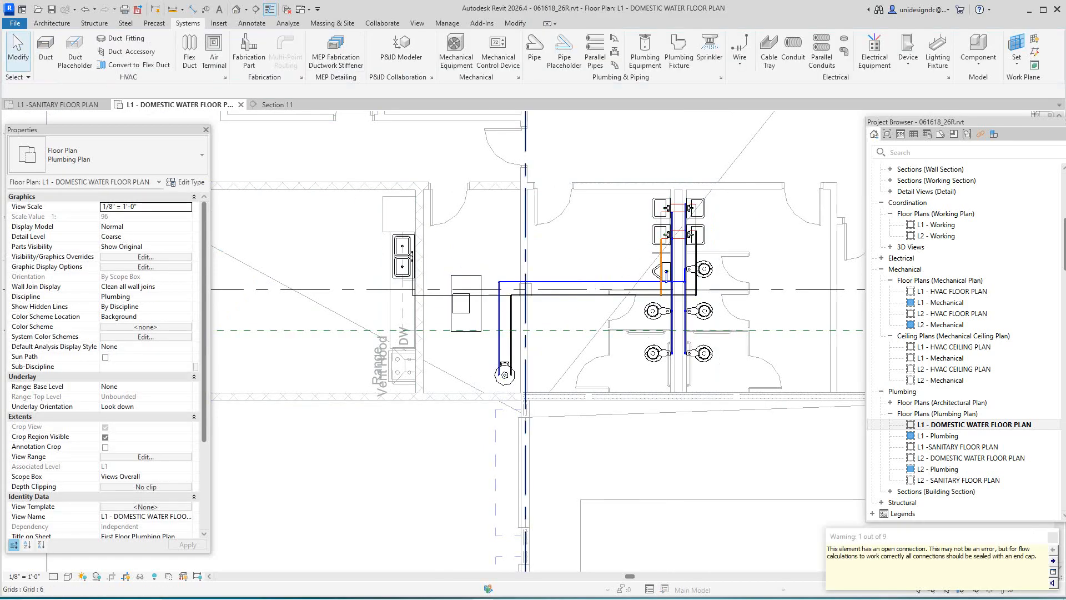
Examine the generated hot water pipes between the water heater, the kitchen sink and the restroom lavatories in plan
scroll(475, 330, up, 2)
scroll(469, 329, up, 1)
middle_drag(469, 328, 461, 341)
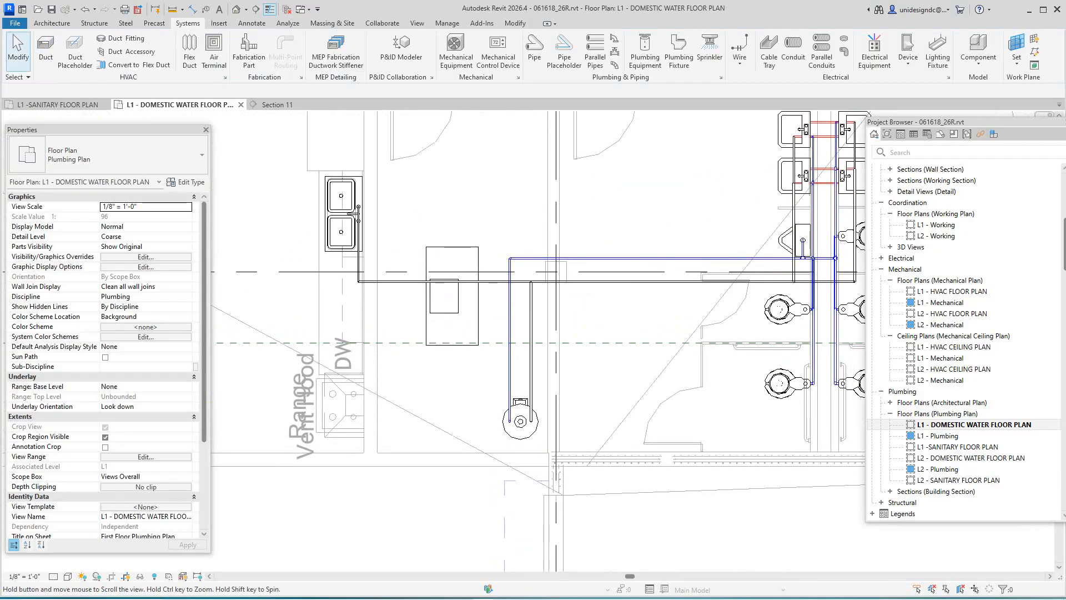
scroll(572, 329, down, 4)
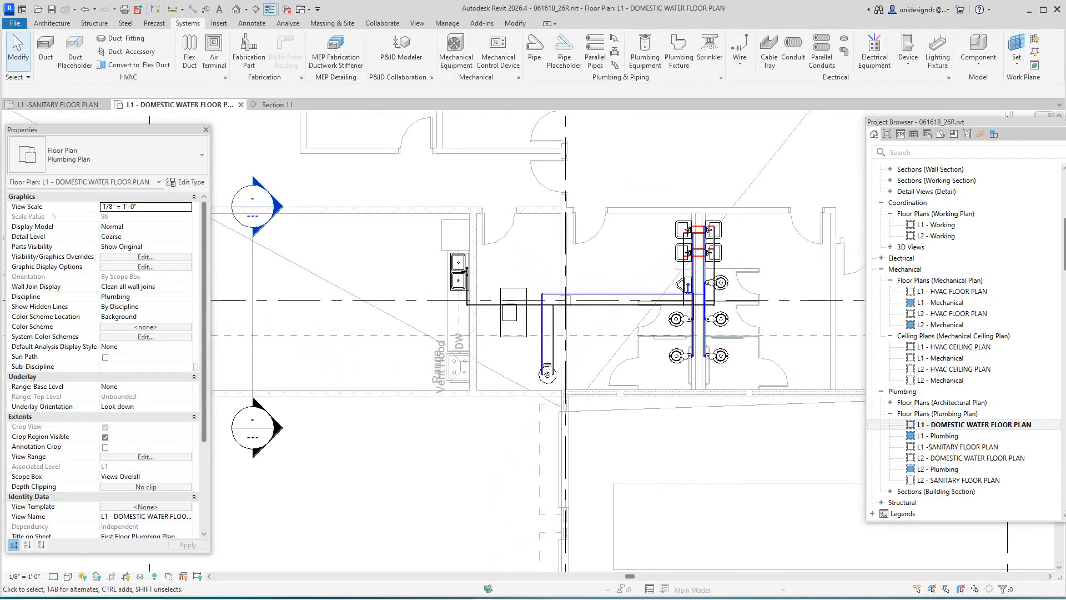
scroll(687, 397, up, 3)
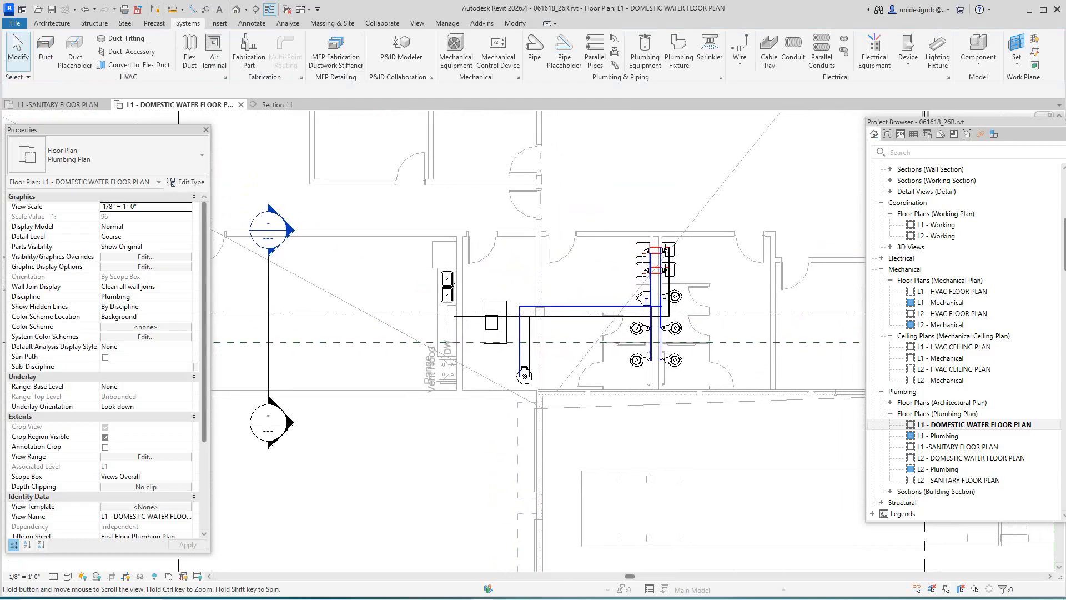
scroll(526, 431, down, 2)
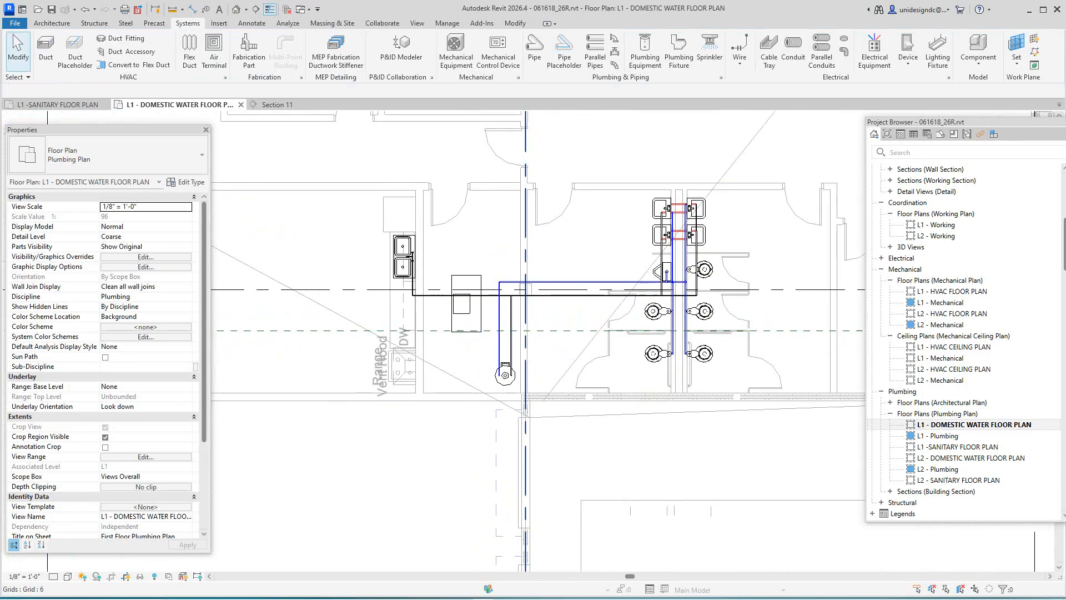
scroll(430, 410, down, 3)
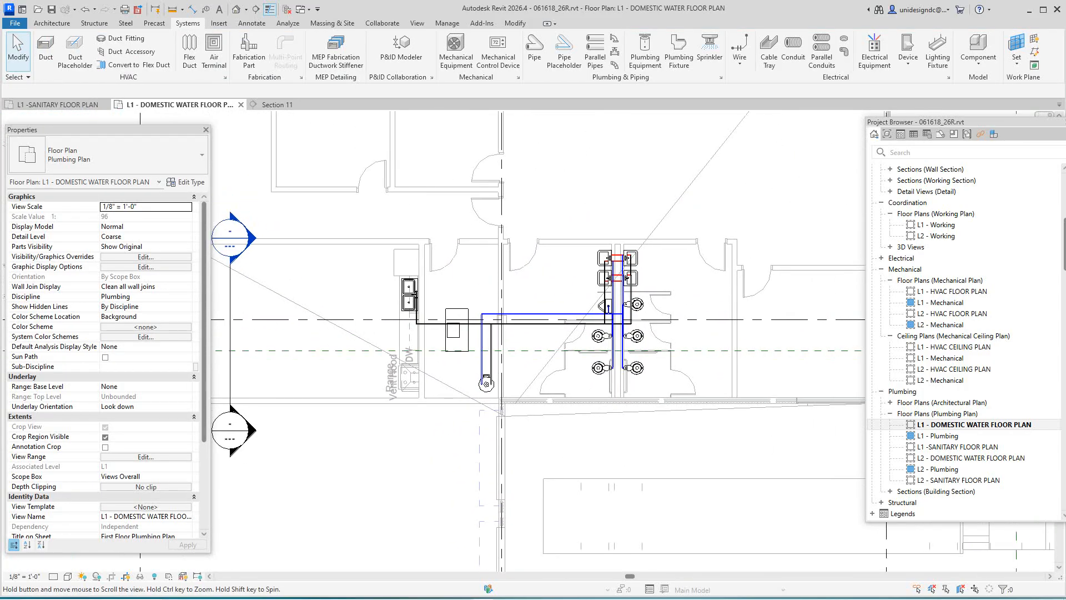
Move the Section 11 line closer to the kitchen counter and open the section to inspect the hot water drop to the sink
scroll(483, 370, down, 3)
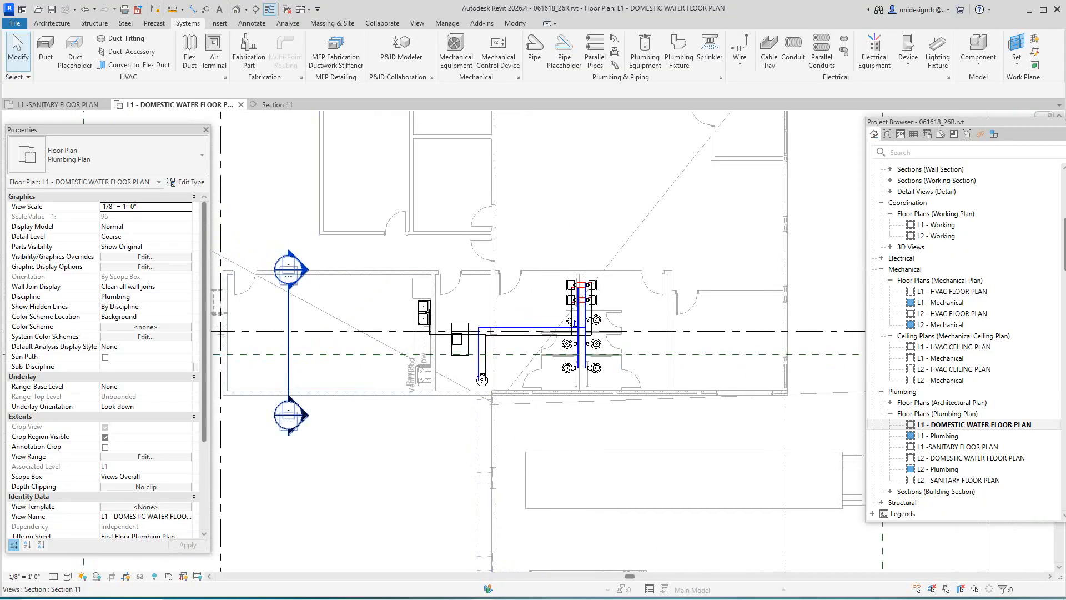
click(289, 333)
drag(288, 333, 368, 333)
key(Escape)
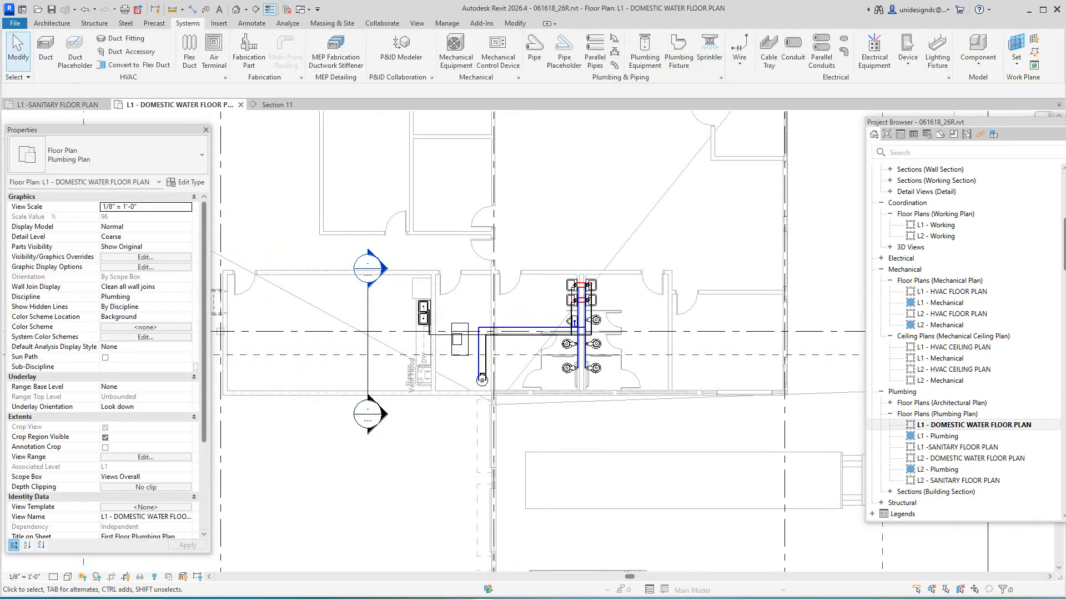
double_click(371, 268)
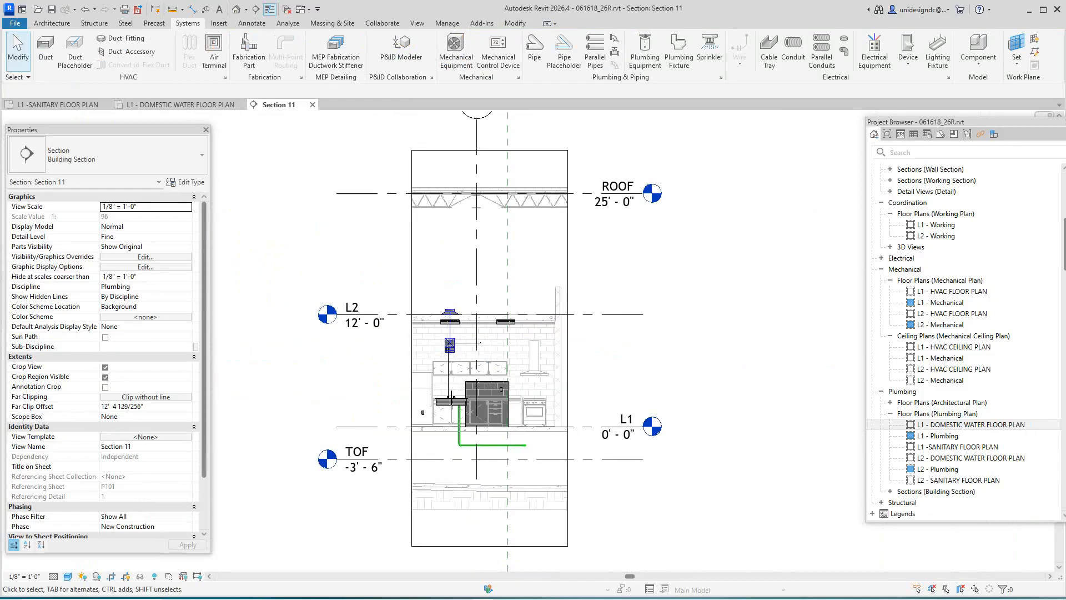
scroll(447, 388, up, 6)
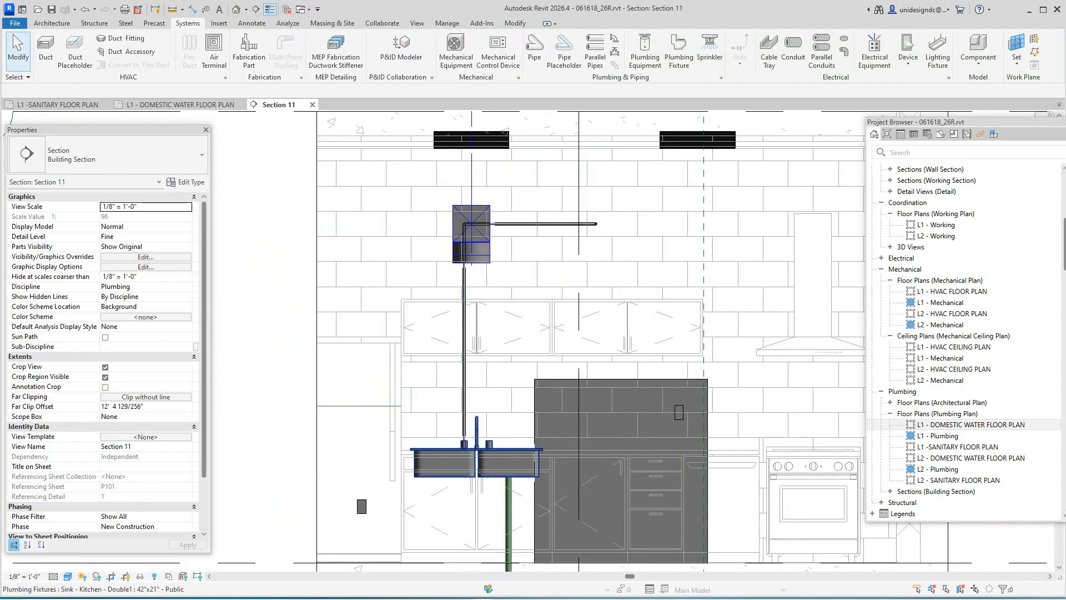
scroll(465, 419, down, 3)
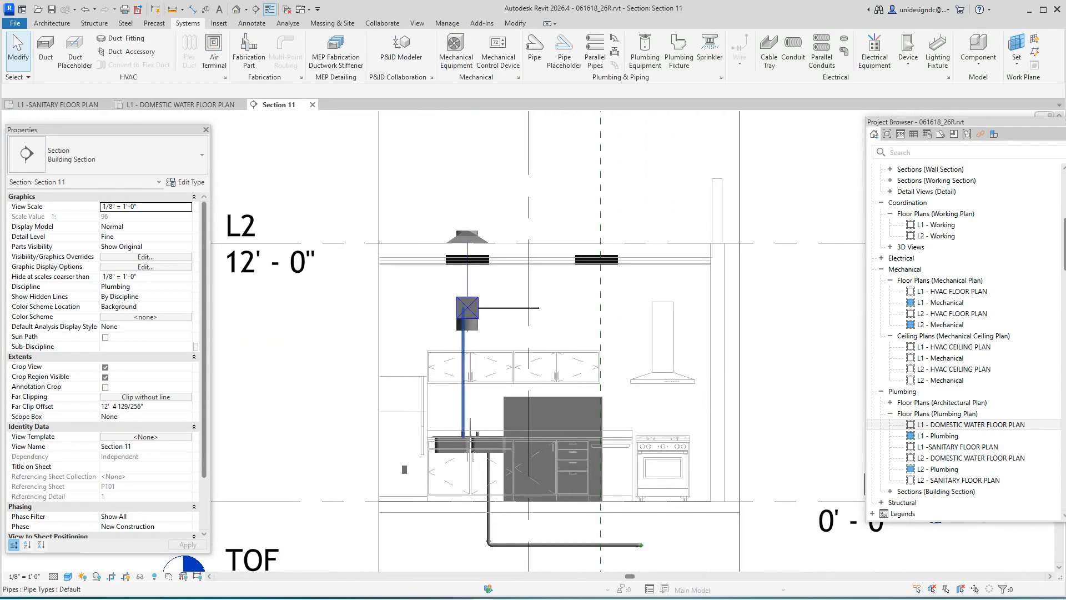
scroll(464, 407, down, 5)
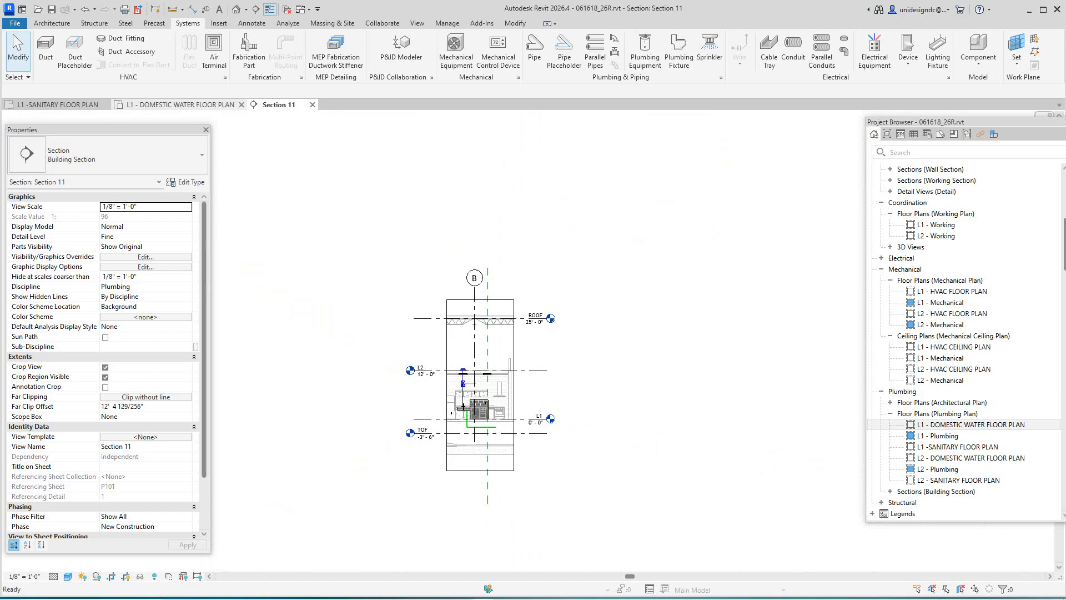
Return to the domestic water plan, move the Section 11 line into the left-hand restroom facing its fixtures, and open the section
click(177, 104)
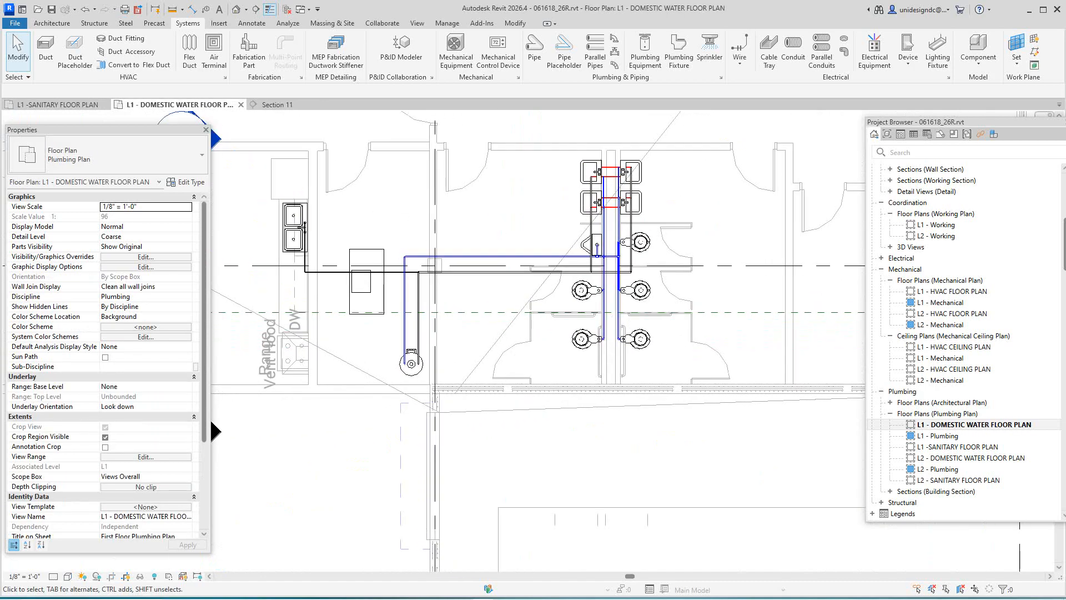
middle_drag(621, 332, 625, 374)
scroll(625, 375, down, 2)
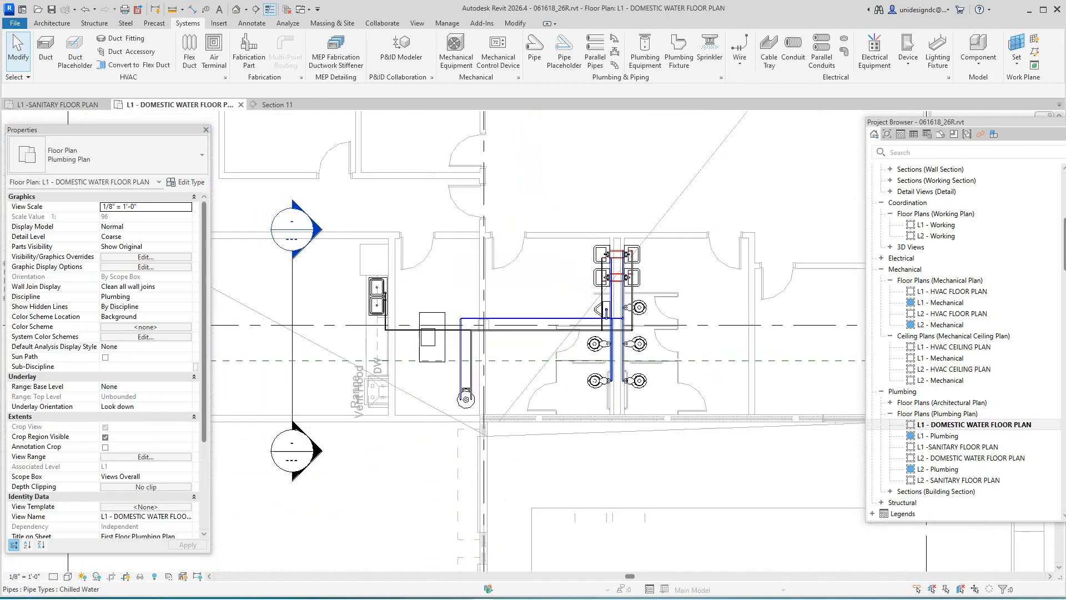
scroll(462, 429, down, 3)
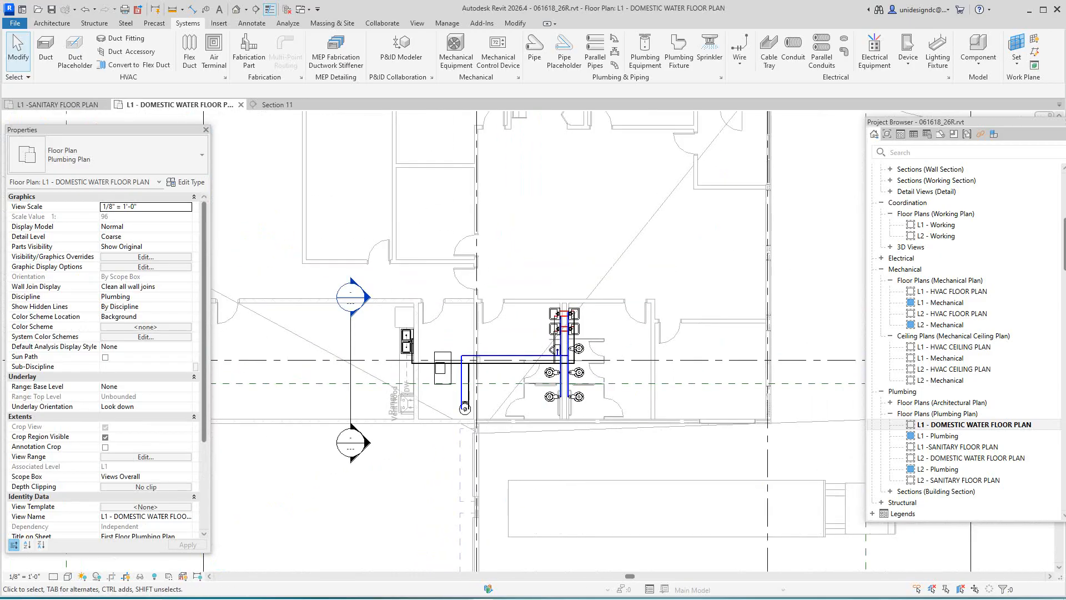
scroll(326, 447, down, 3)
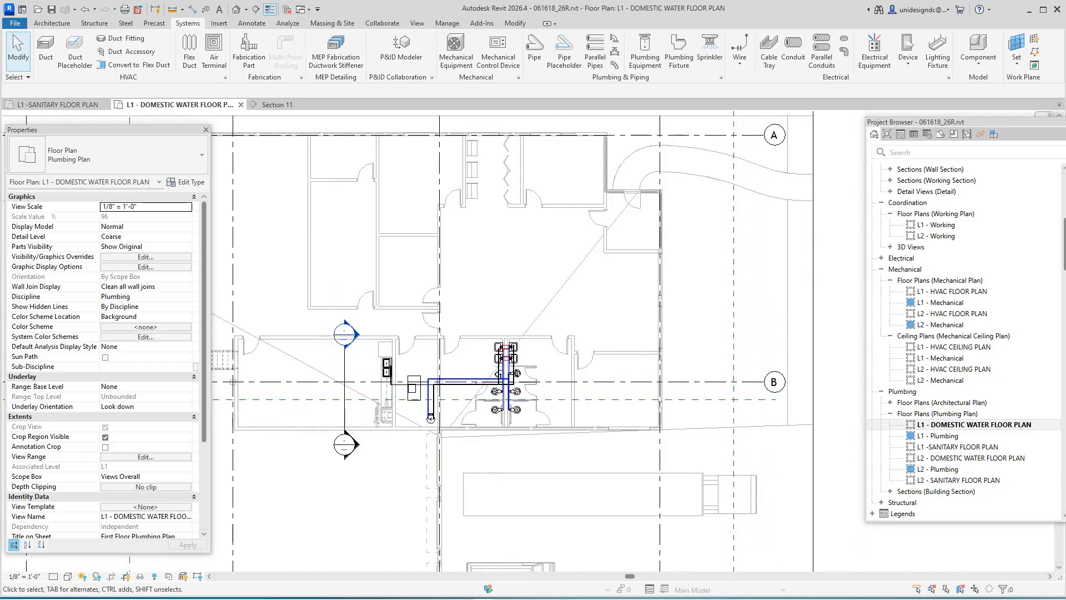
click(344, 395)
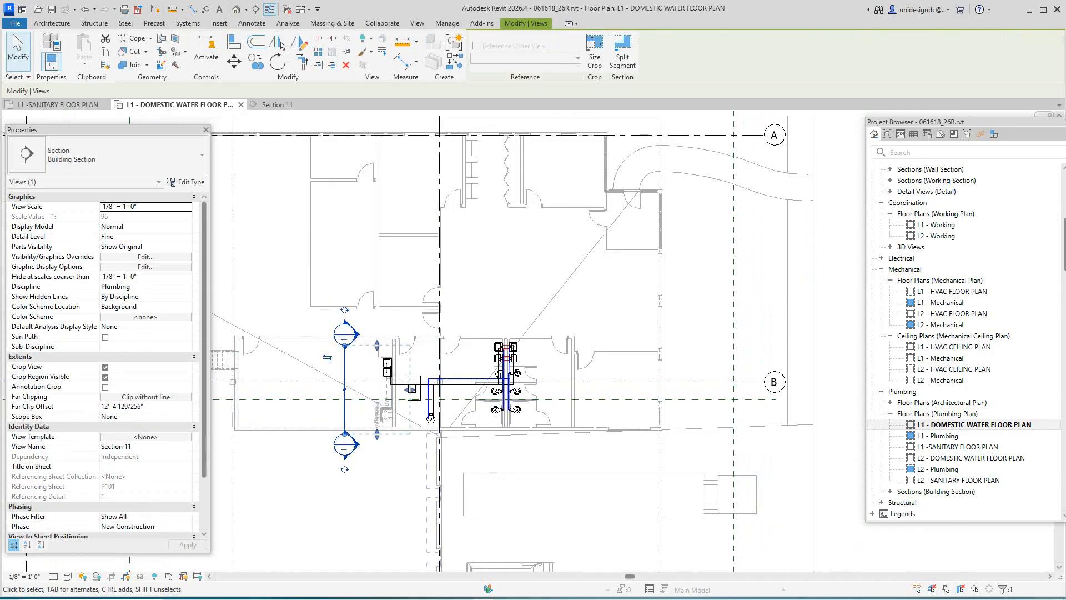
key(Escape)
drag(344, 396, 481, 388)
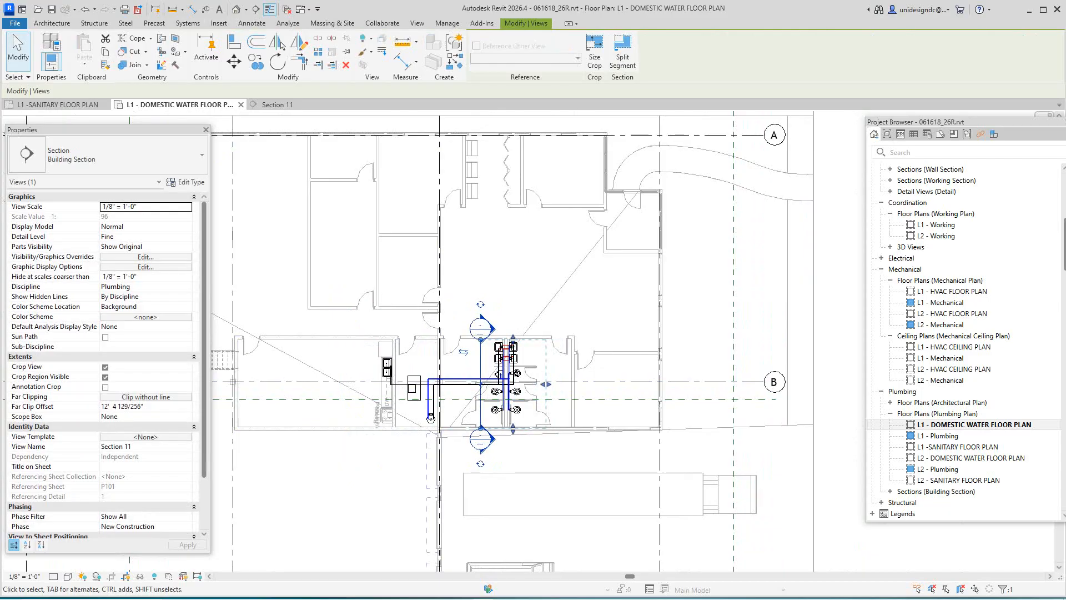
double_click(481, 329)
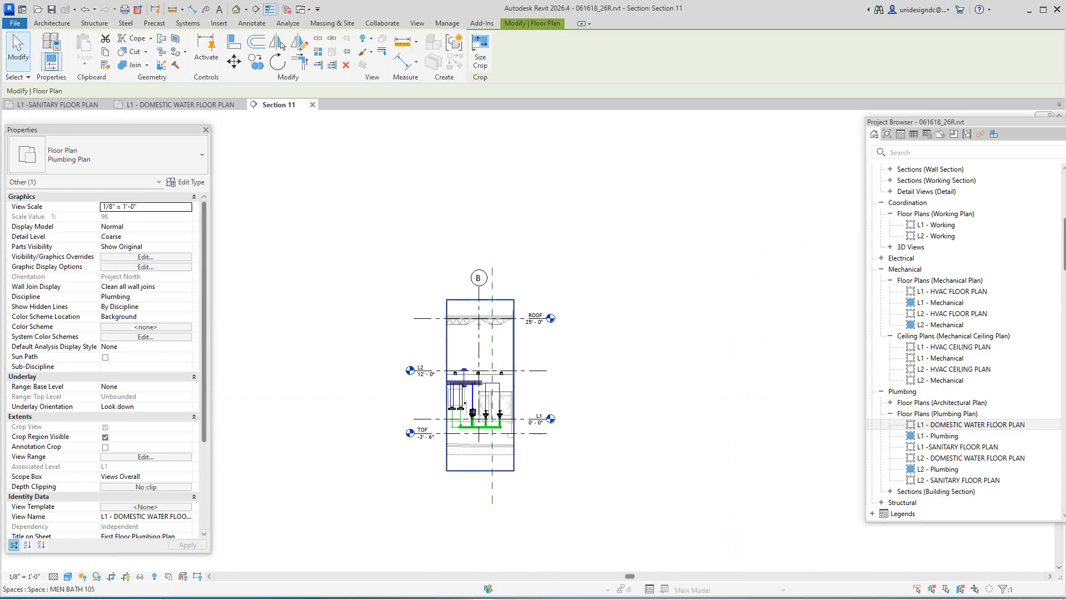
Examine the vertical hot and cold water drops to the restroom fixtures and the horizontal piping above them in Section 11
scroll(479, 402, up, 6)
middle_drag(479, 403, 516, 339)
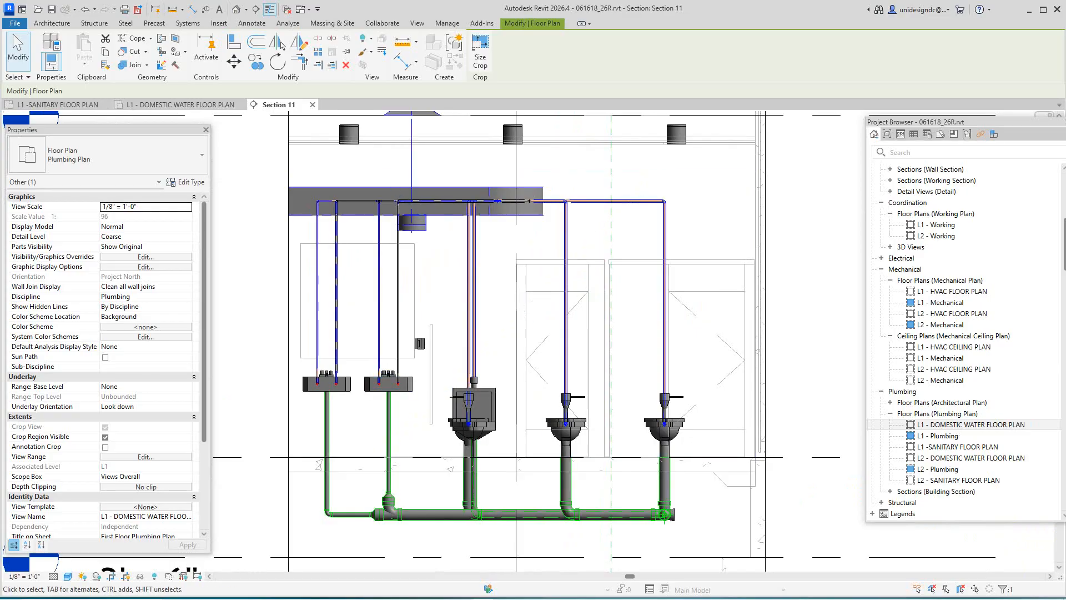
scroll(336, 365, up, 2)
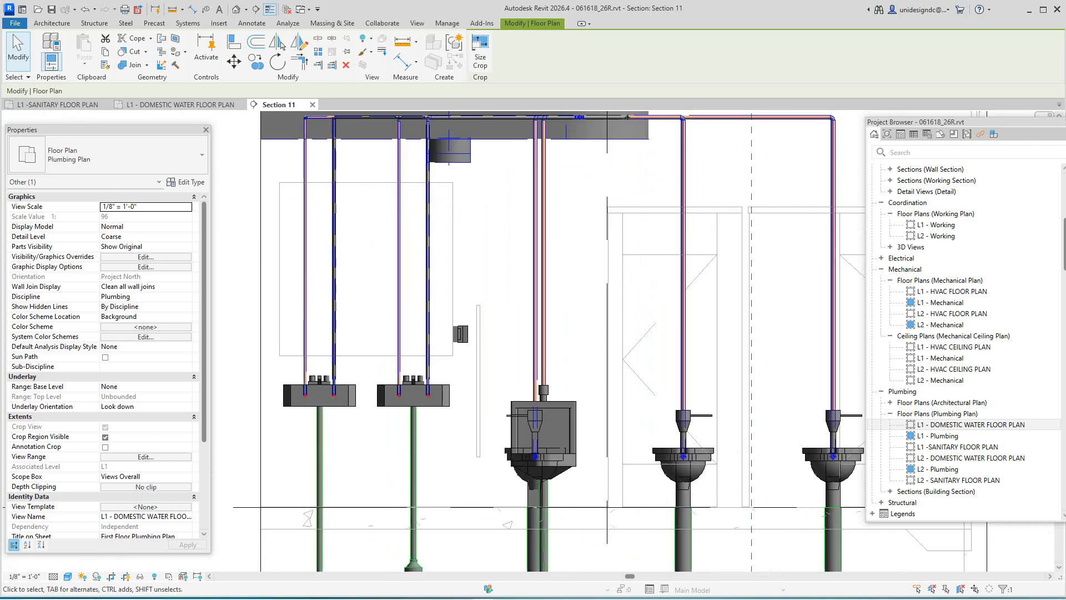
scroll(320, 359, down, 2)
scroll(396, 382, down, 3)
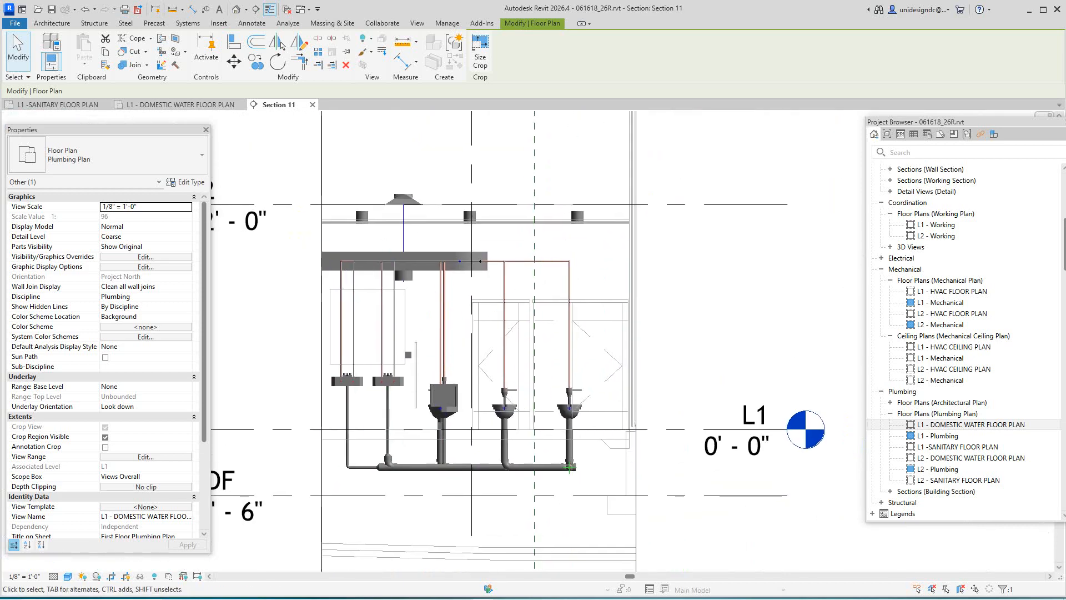
Try raising the horizontal cold water main above the restroom fixtures to a middle elevation of about 11' 8", and undo the move
click(514, 259)
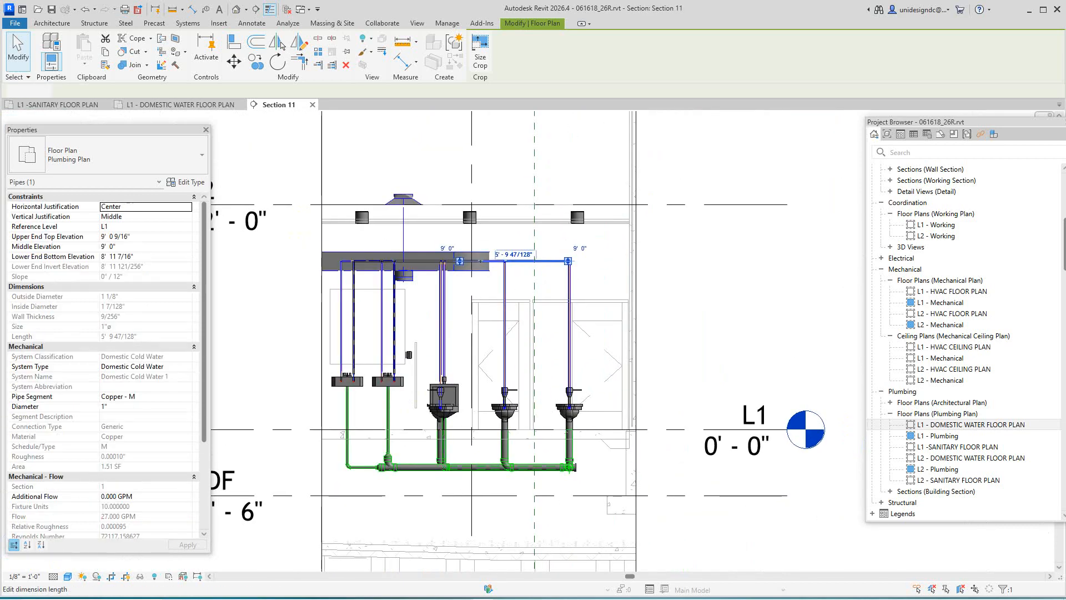
click(513, 255)
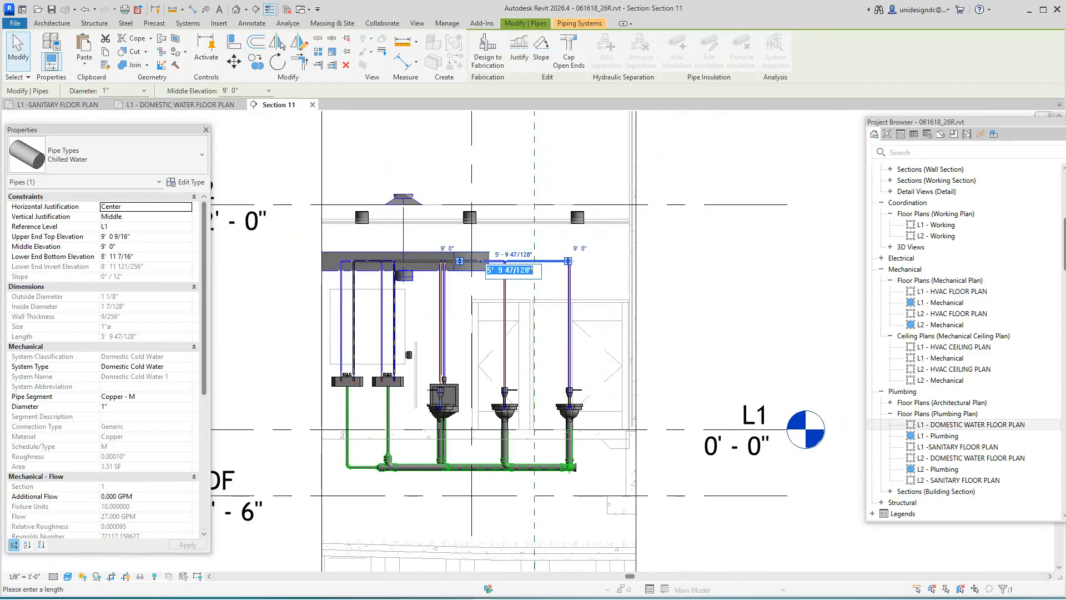
key(Escape)
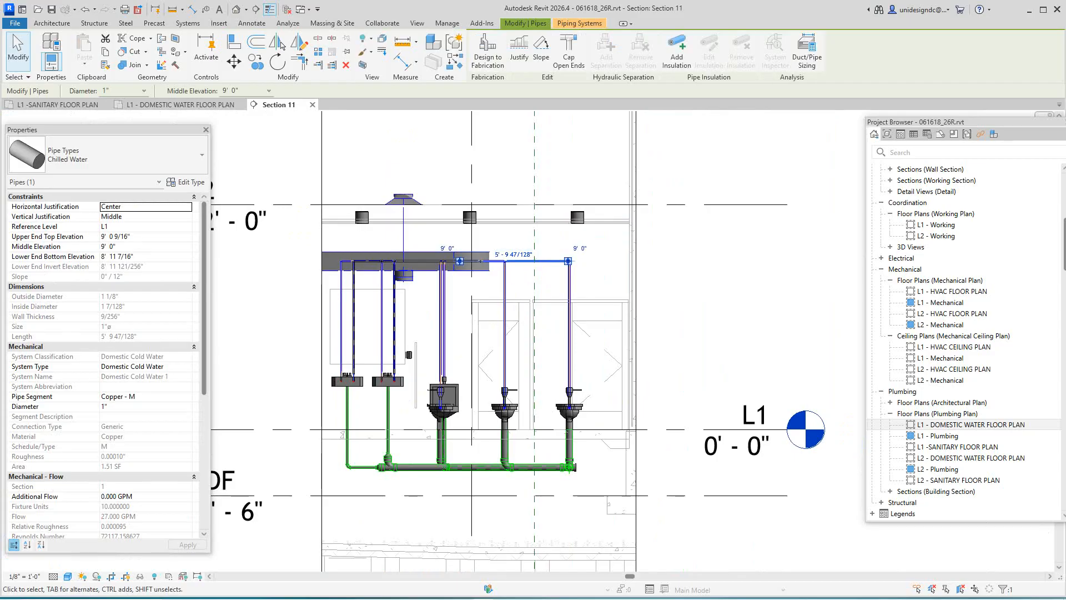
drag(535, 261, 535, 210)
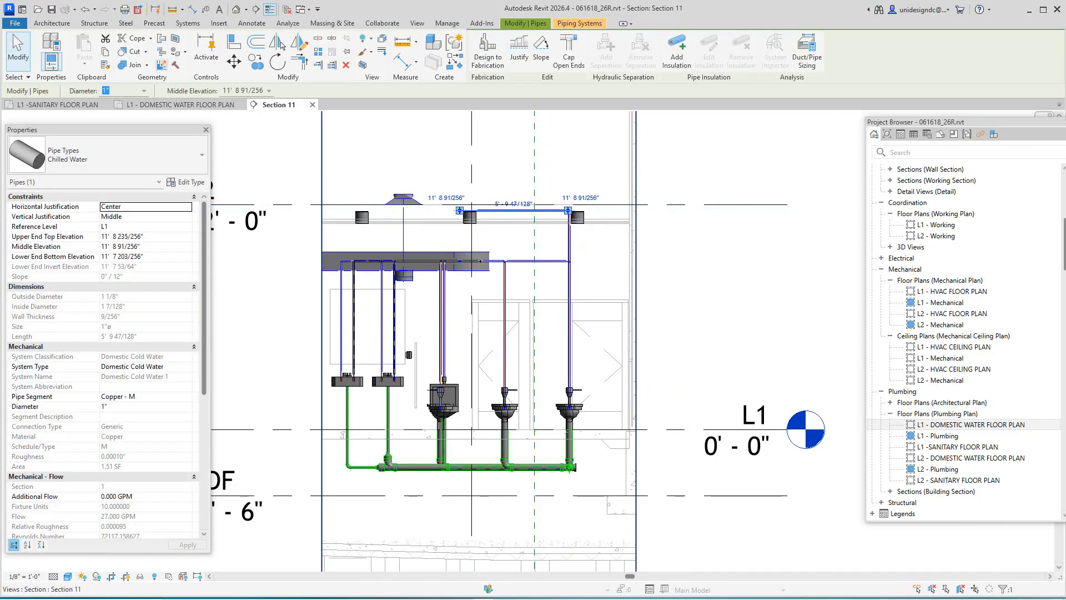
click(85, 9)
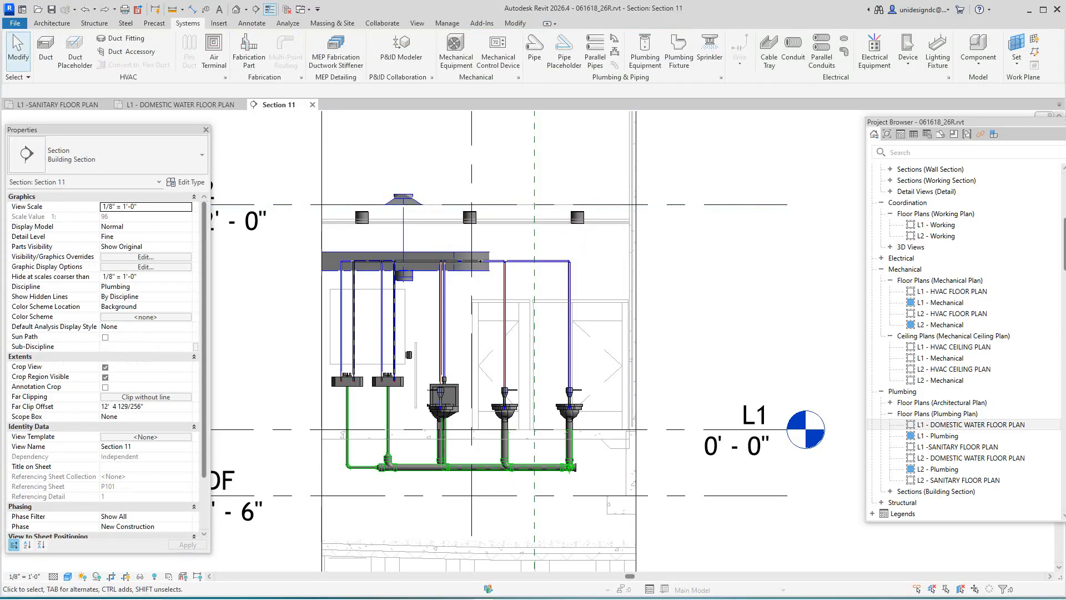
Return to the L1 domestic water floor plan and view the piping between the water heater, kitchen sink and restrooms
scroll(606, 302, down, 1)
scroll(605, 303, down, 1)
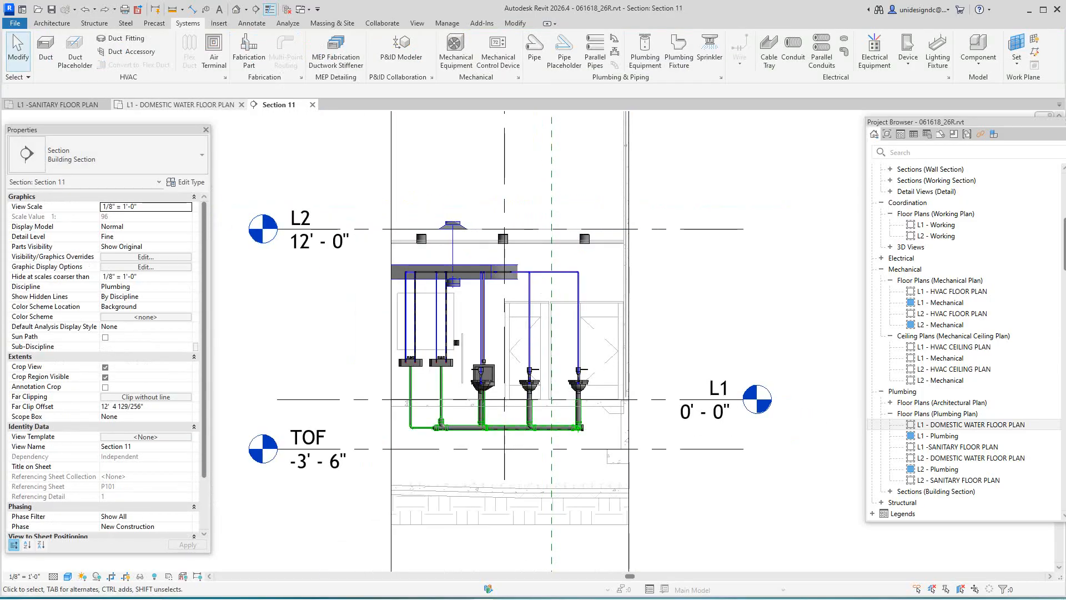
click(180, 104)
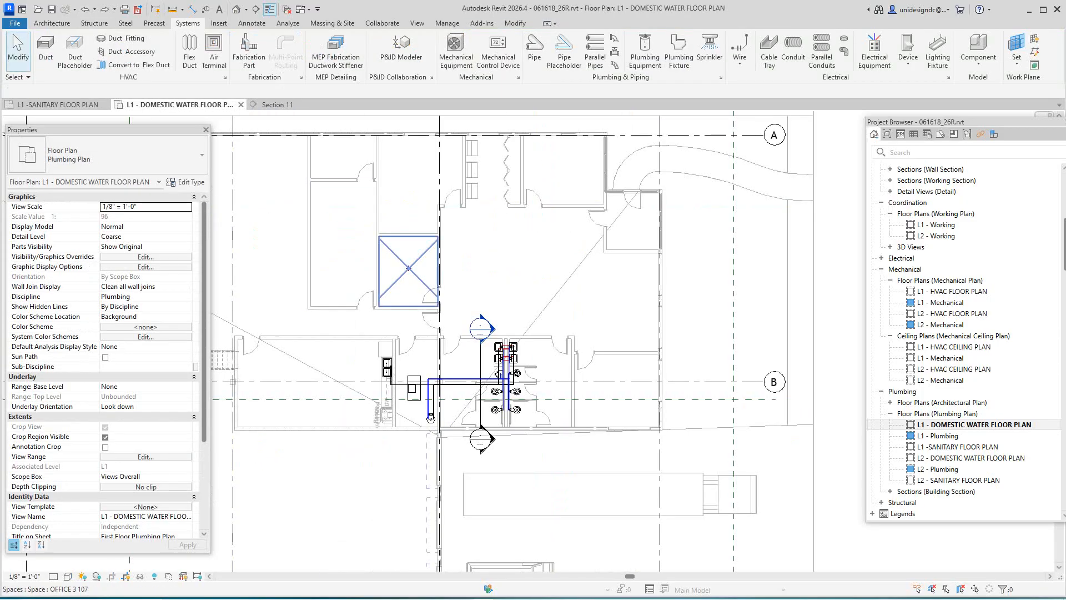
scroll(422, 306, up, 2)
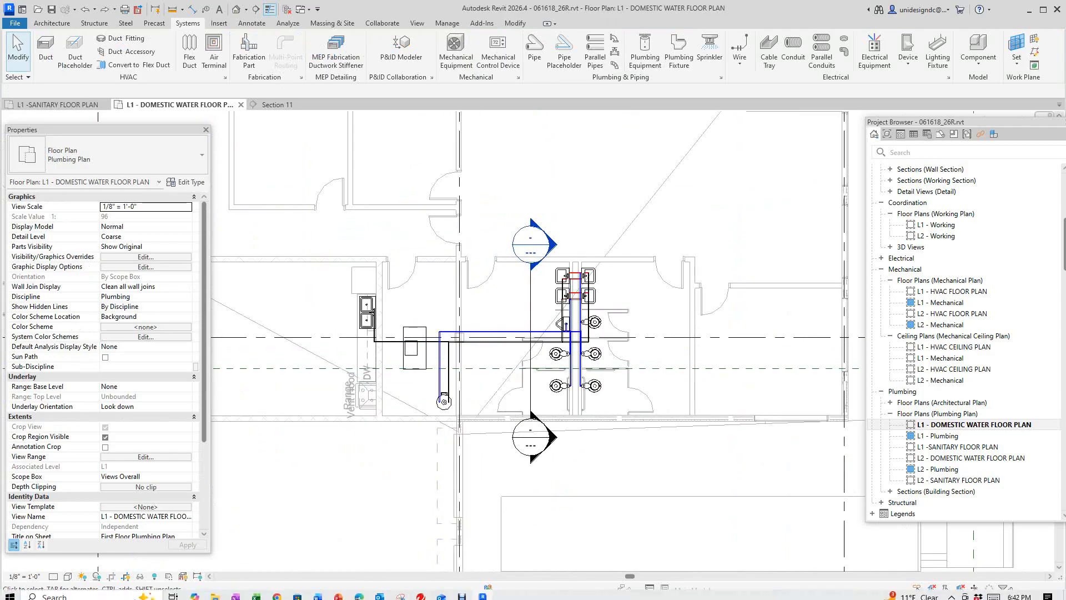